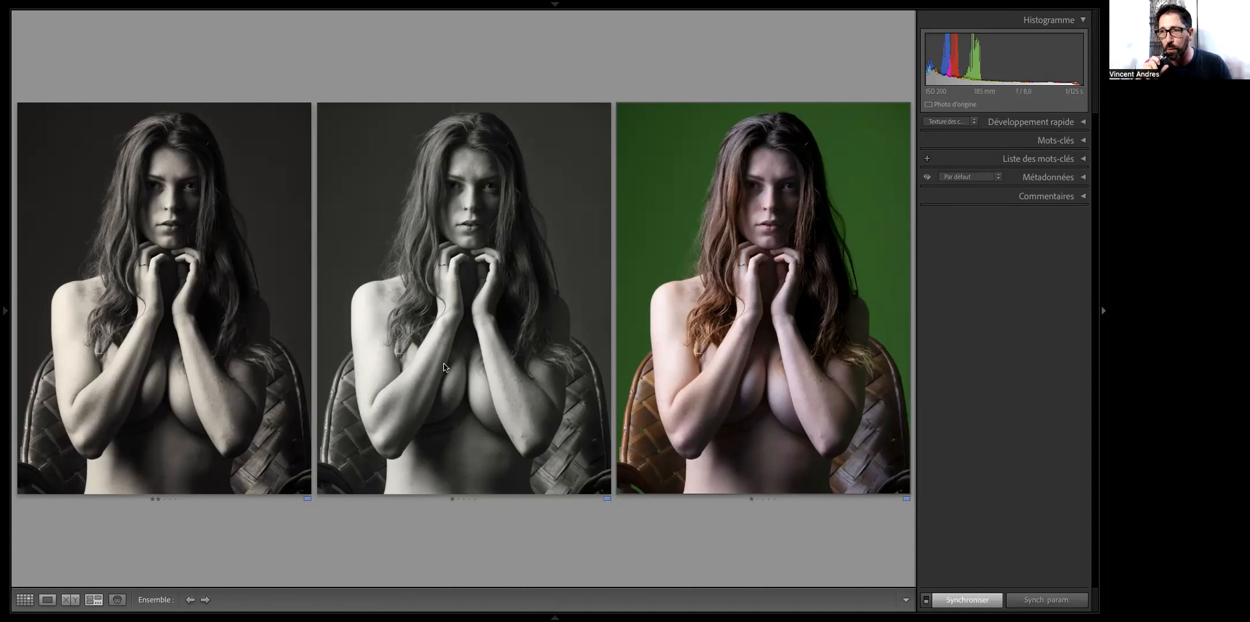
Step: Open the colour portrait with the green background in the Develop module
{"action": "mouse_move", "coordinate": [646, 5]}
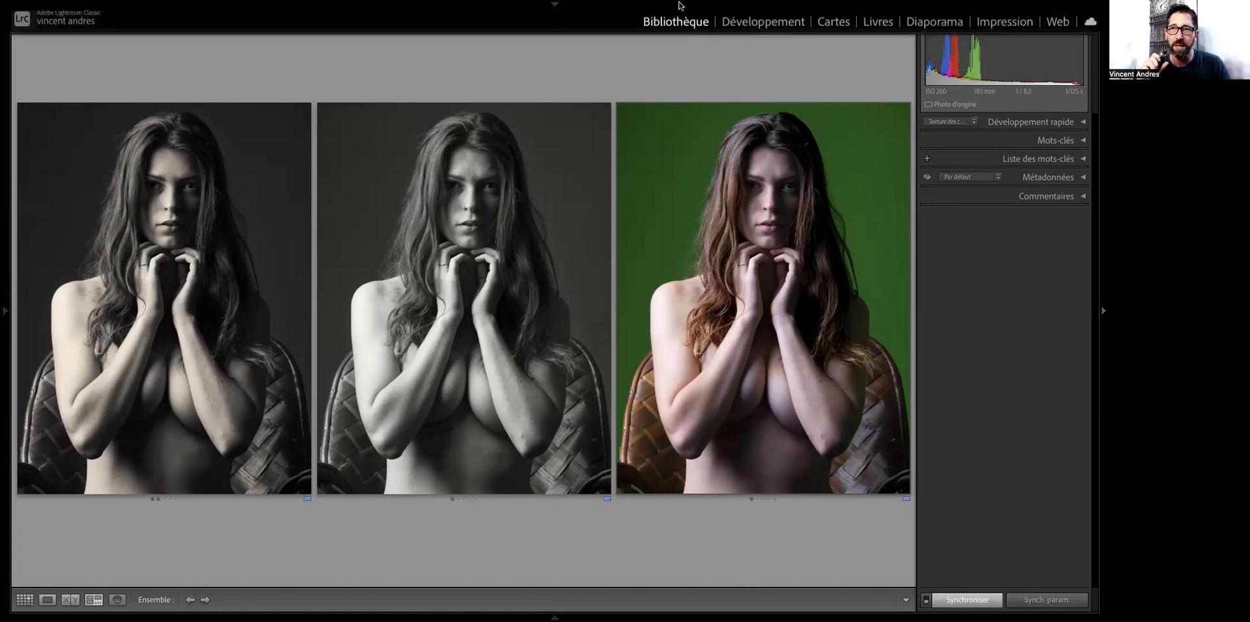
{"action": "left_click", "coordinate": [781, 26]}
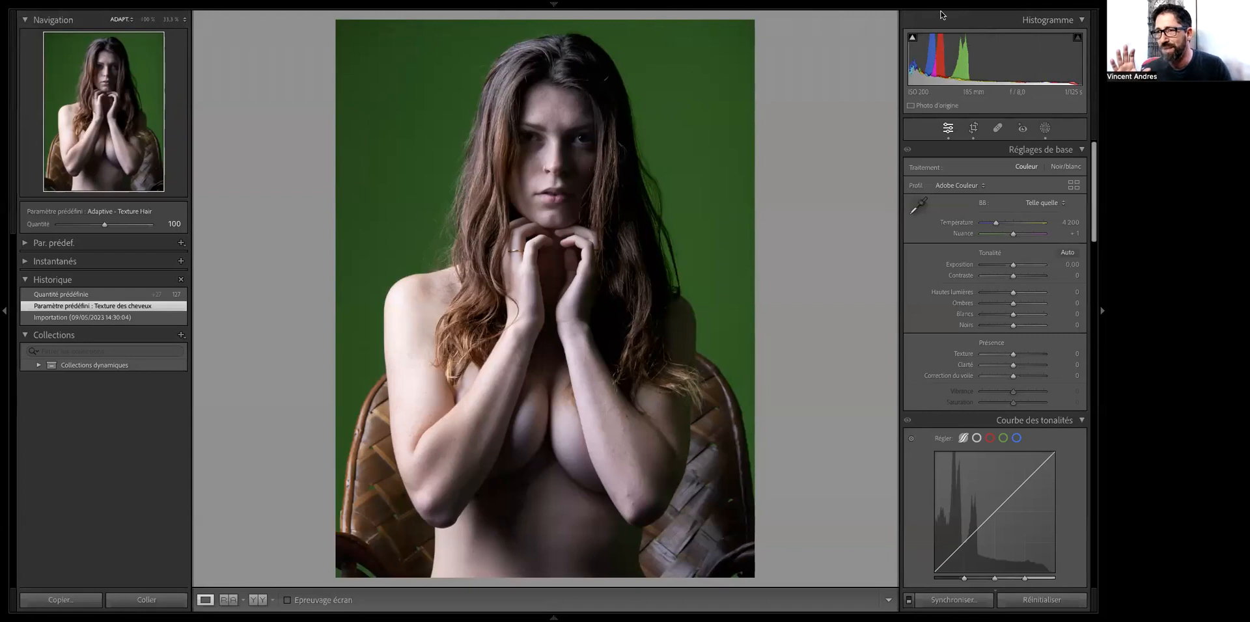
Step: Try a black-and-white treatment on the colour portrait, with Shadows at +31 and Highlights raised slightly
{"action": "left_click", "coordinate": [1067, 167]}
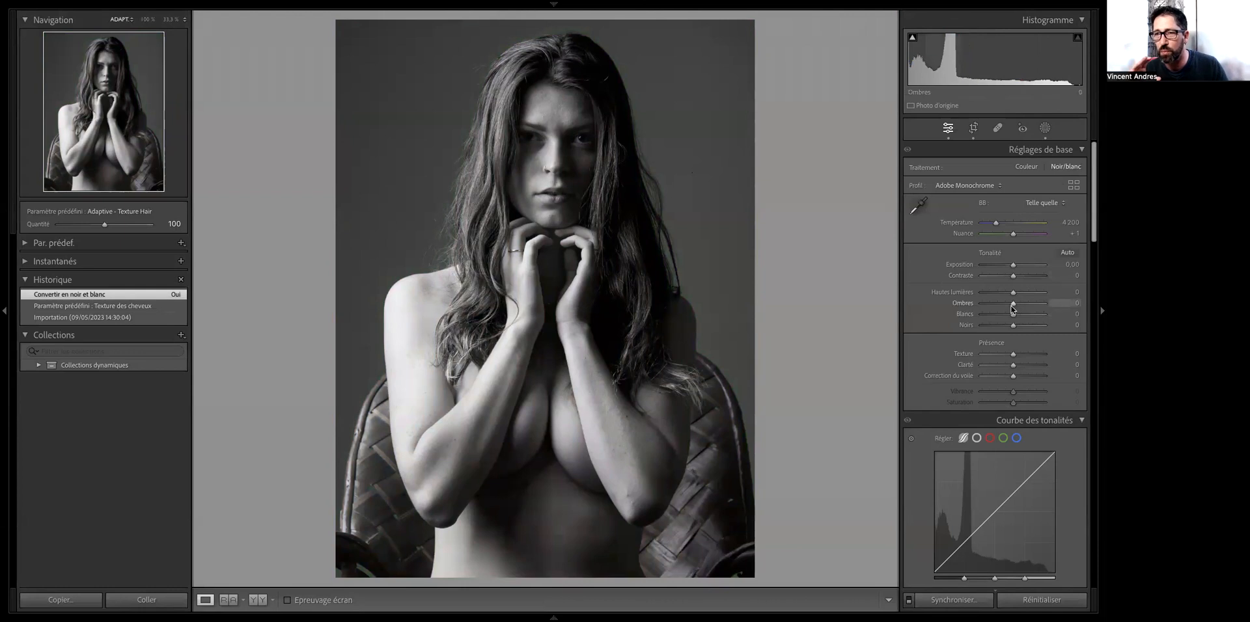
{"action": "left_click_drag", "start_coordinate": [1012, 309], "coordinate": [1019, 310]}
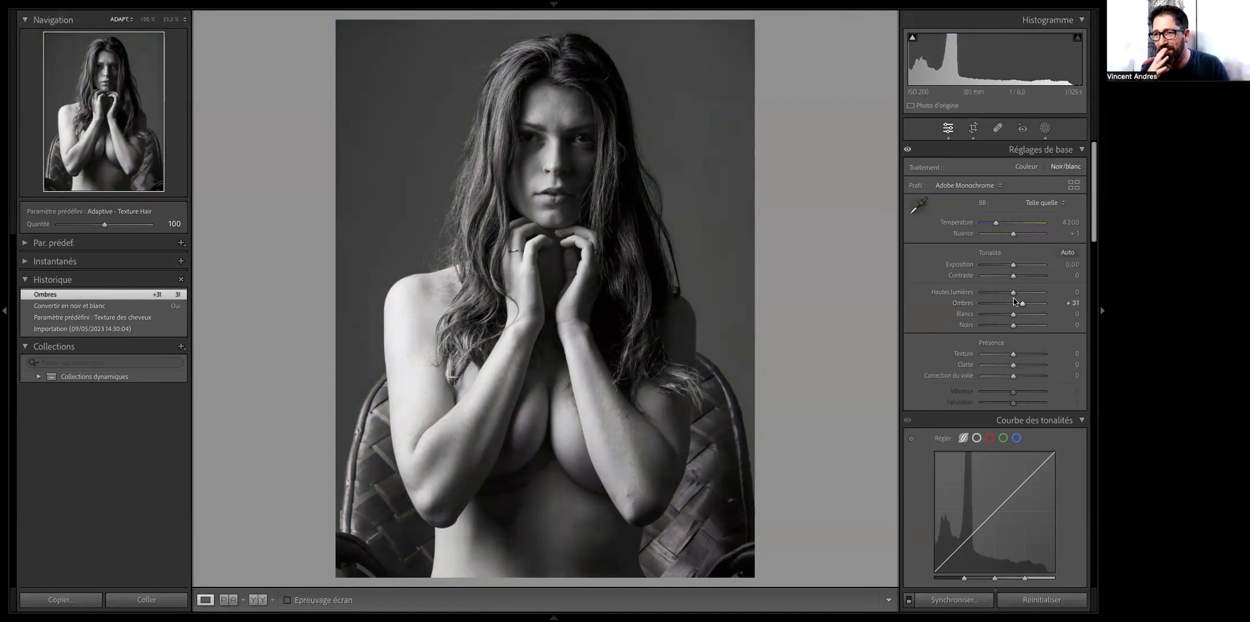
{"action": "left_click_drag", "start_coordinate": [1012, 294], "coordinate": [1018, 294]}
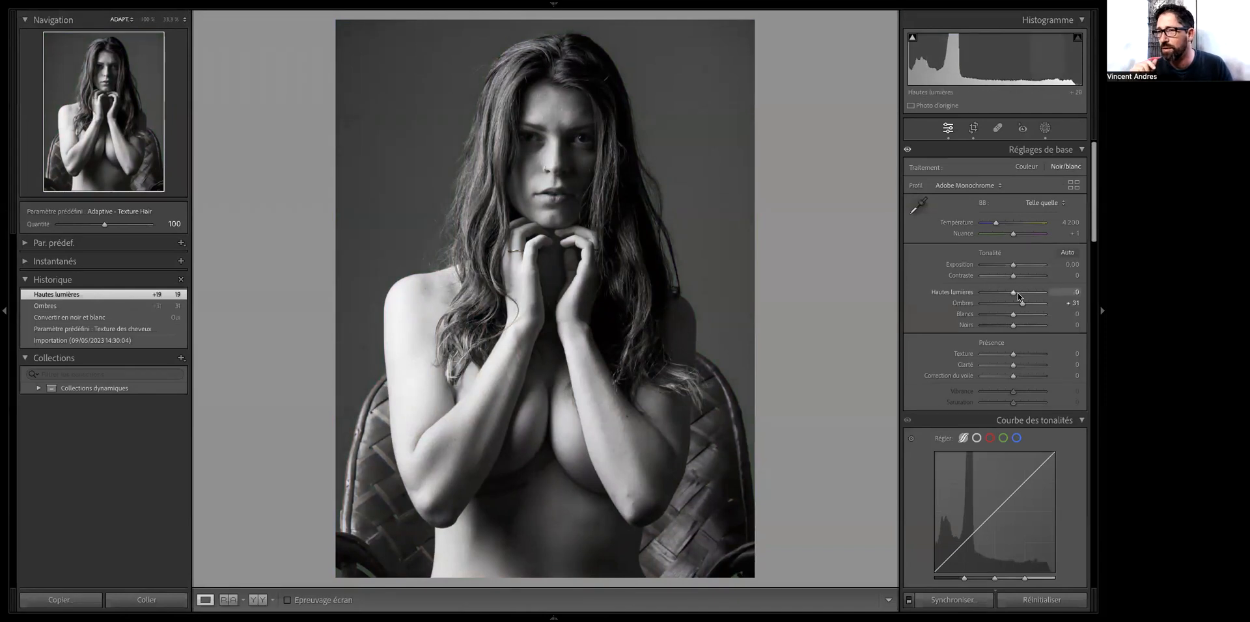
Step: Reset the Highlights and Shadows adjustments and return the portrait to colour treatment
{"action": "double_click", "coordinate": [1019, 292]}
{"action": "double_click", "coordinate": [1023, 304]}
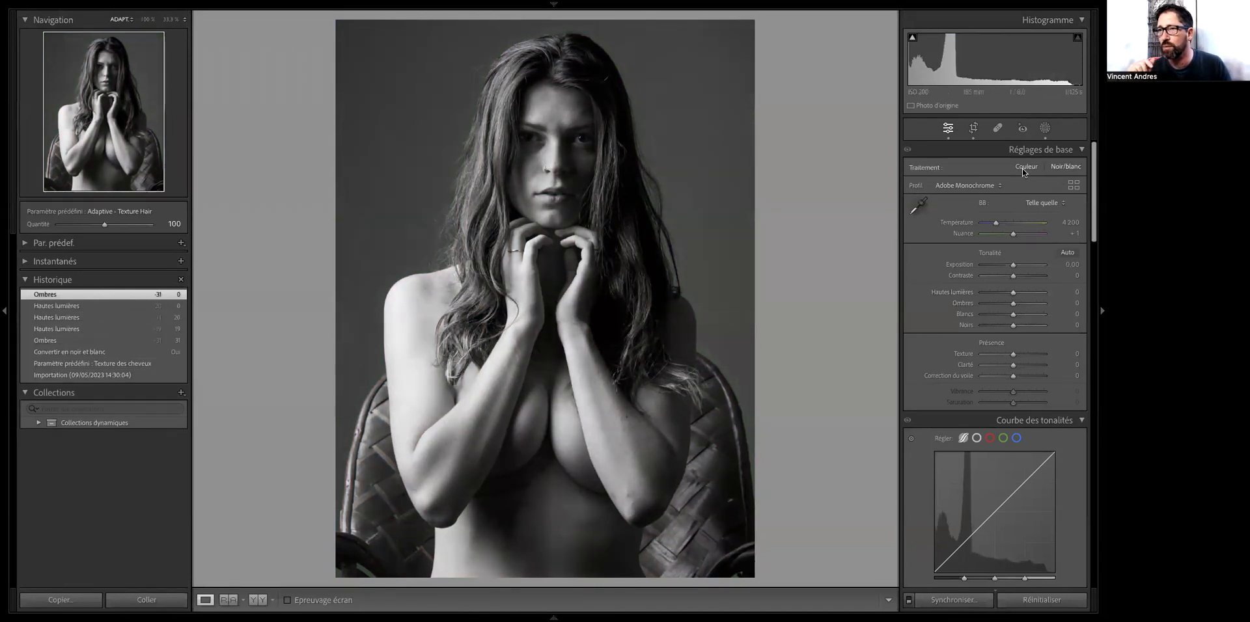
{"action": "left_click", "coordinate": [1025, 166]}
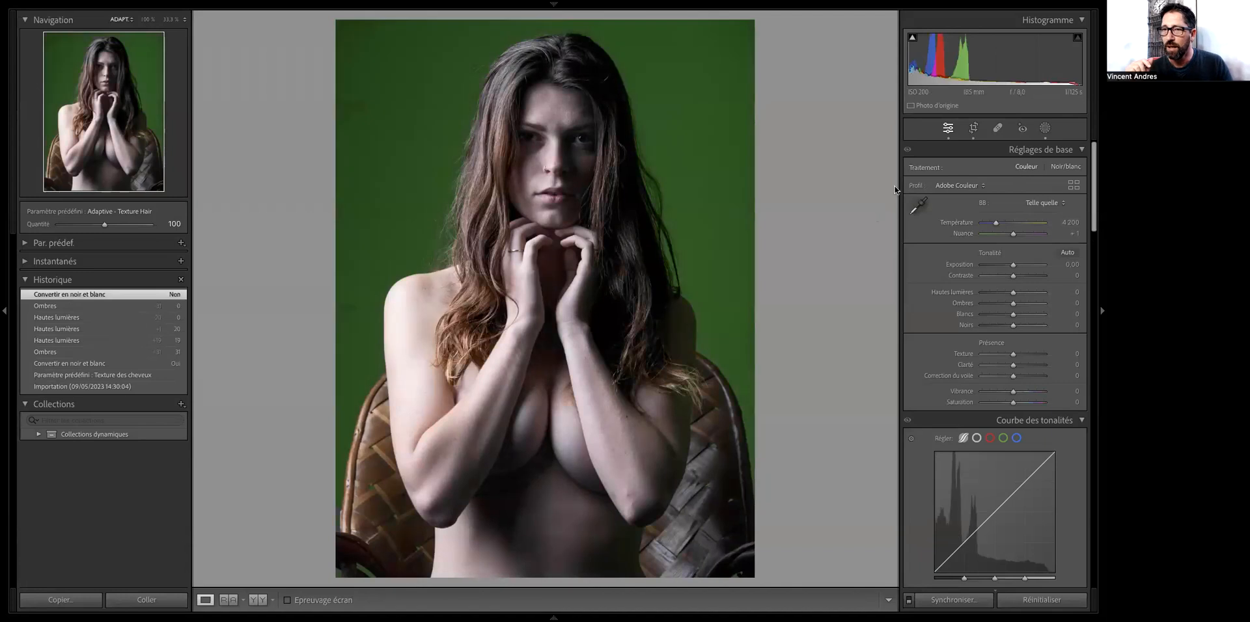
Step: Show the filmstrip, select only the colour portrait _DSC9979.NEF and create a virtual copy of it
{"action": "key", "text": "F6"}
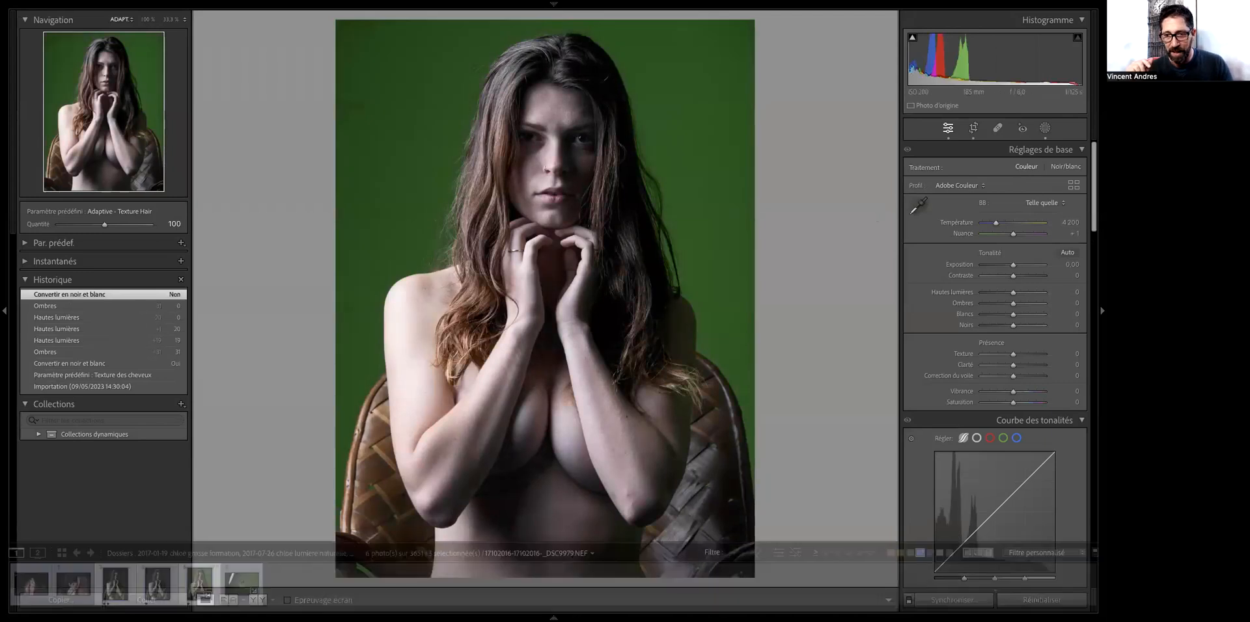
{"action": "right_click", "coordinate": [192, 584]}
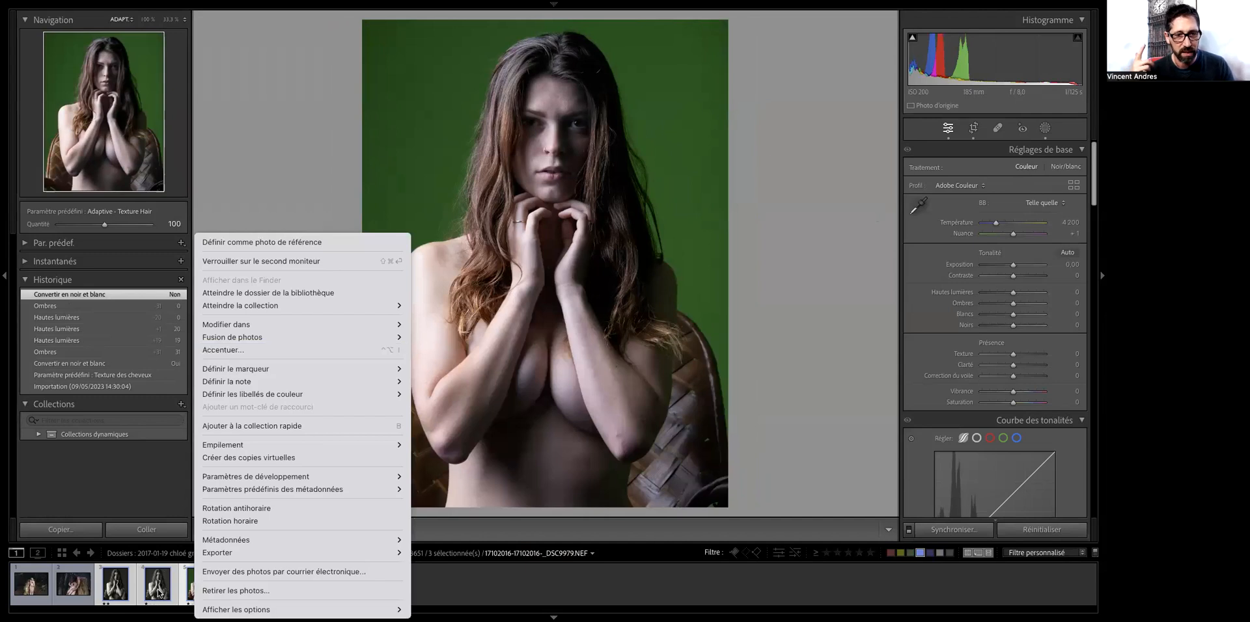
{"action": "left_click", "coordinate": [444, 575]}
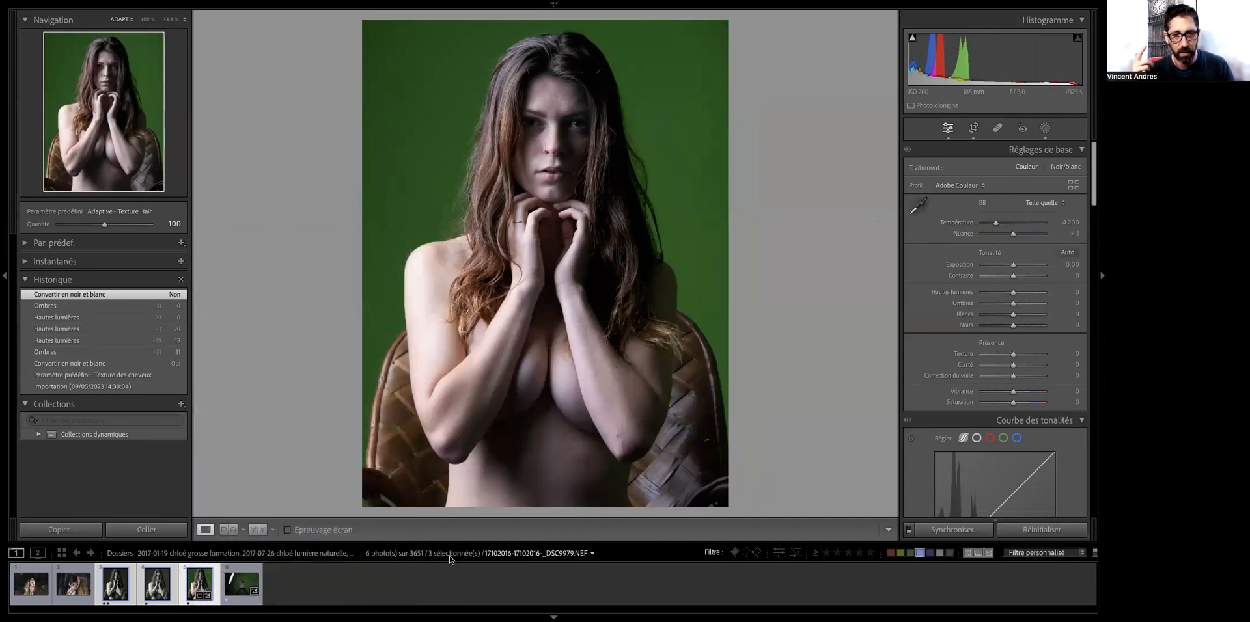
{"action": "left_click", "coordinate": [217, 607]}
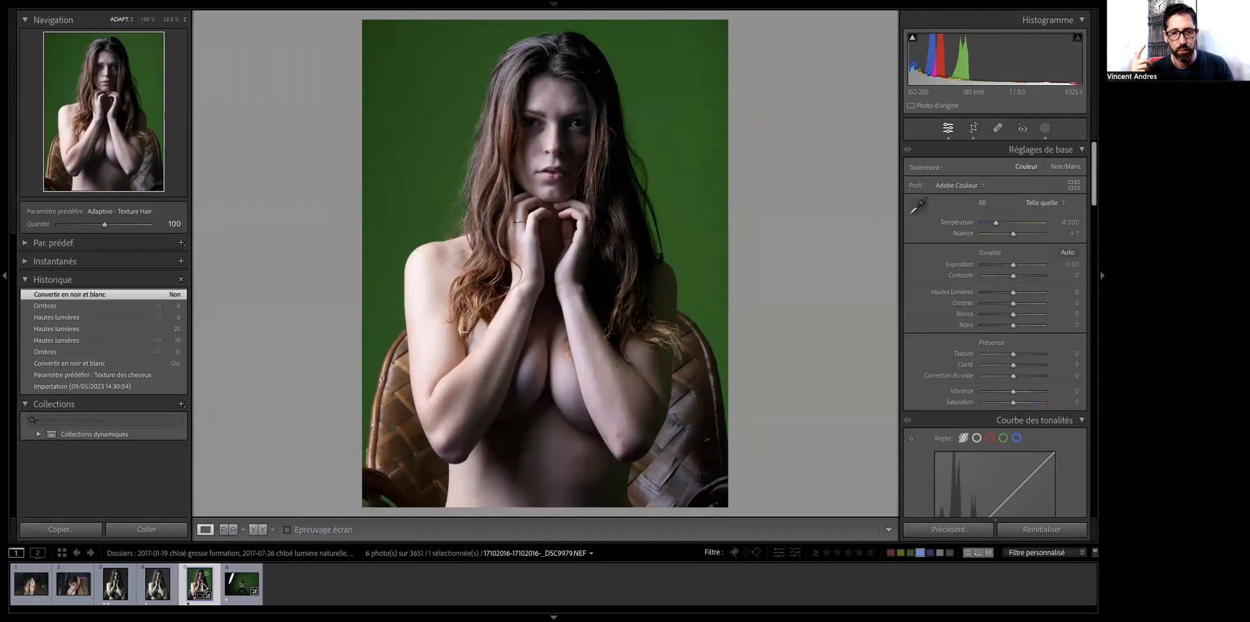
{"action": "right_click", "coordinate": [203, 587]}
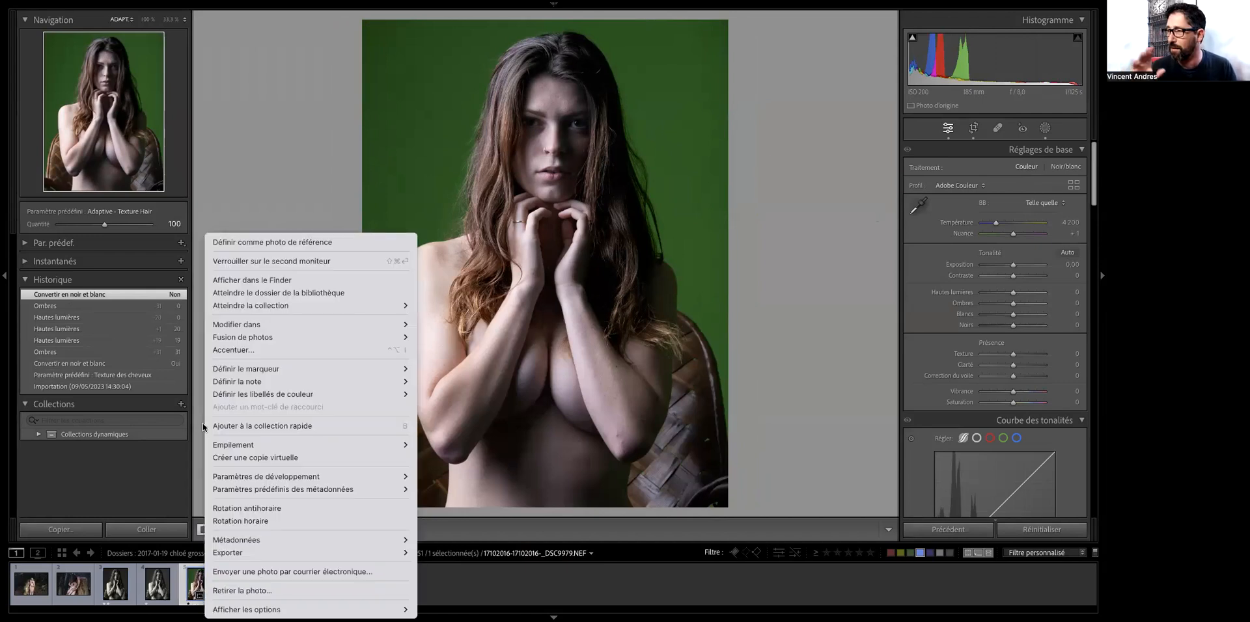
{"action": "mouse_move", "coordinate": [276, 397]}
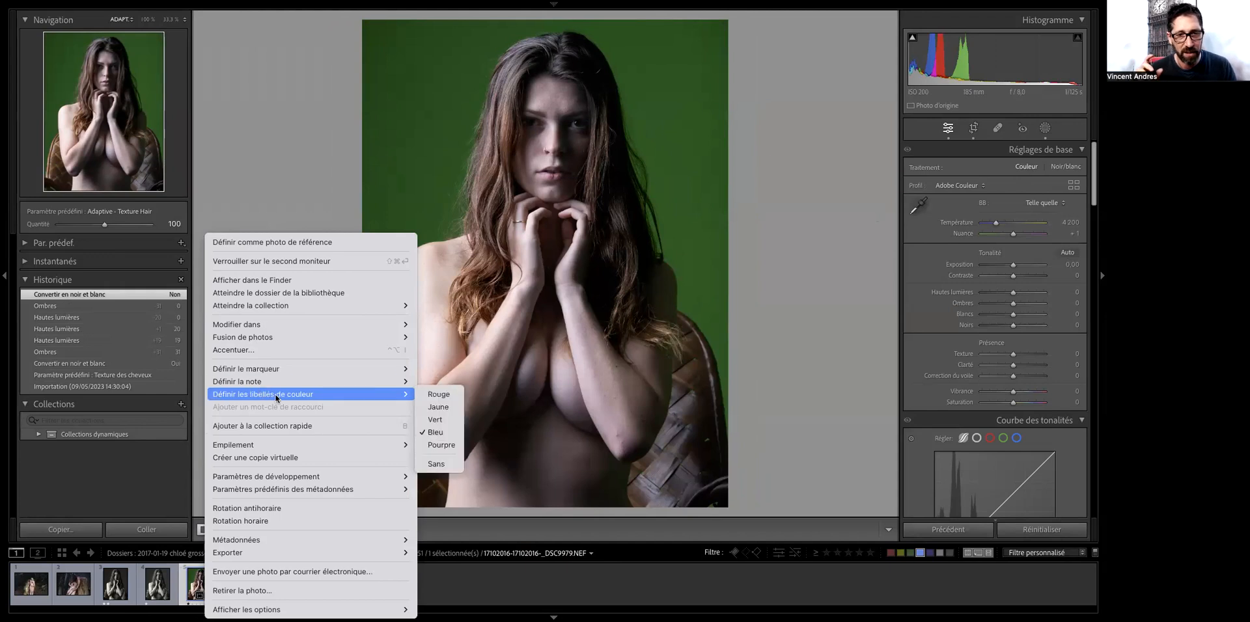
{"action": "left_click", "coordinate": [261, 458]}
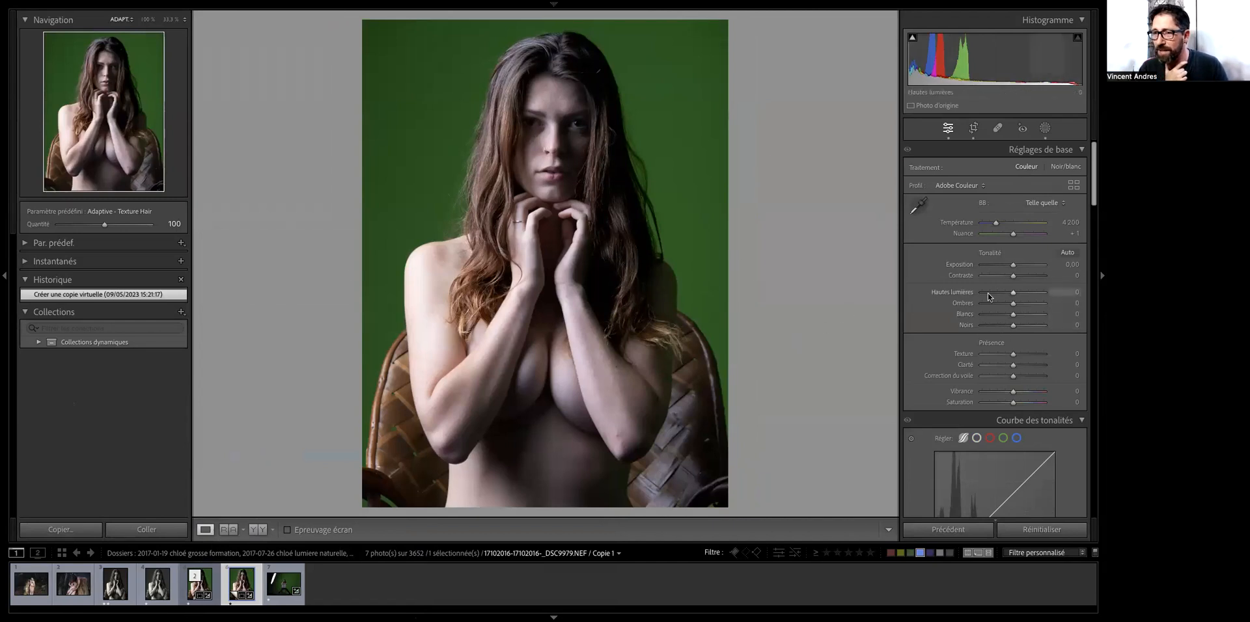
Step: Convert the virtual copy to black and white and set Highlights to -13, Shadows to +12, Whites to +15 and Blacks to +4
{"action": "left_click", "coordinate": [1060, 169]}
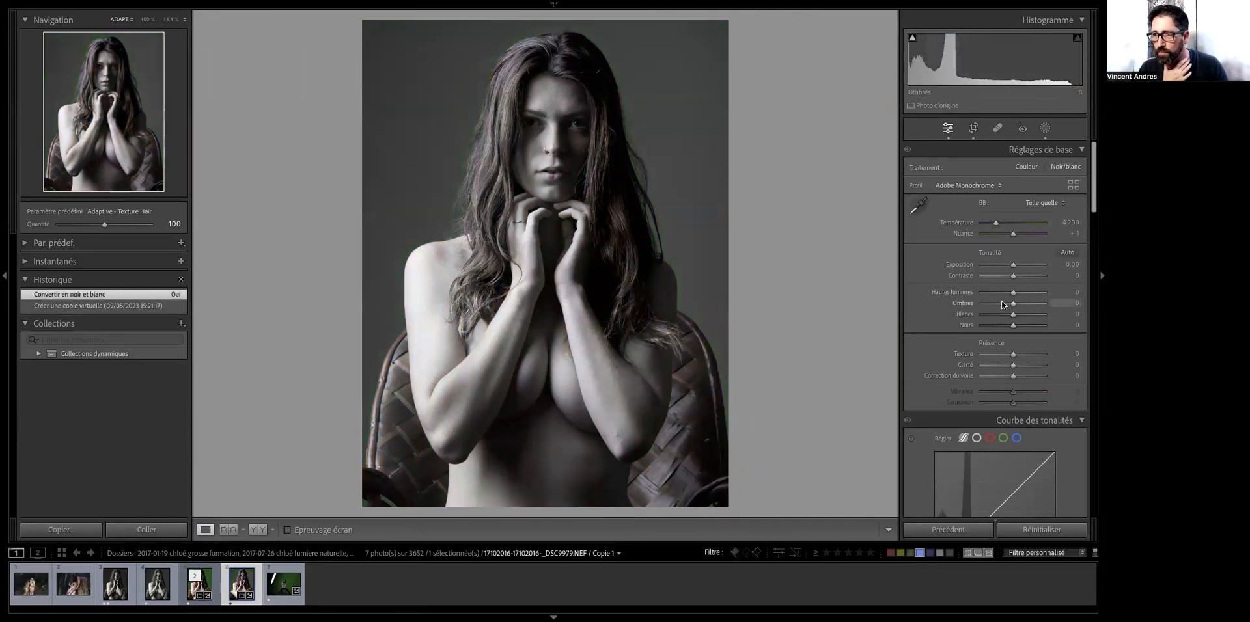
{"action": "left_click_drag", "start_coordinate": [1012, 303], "coordinate": [1016, 304]}
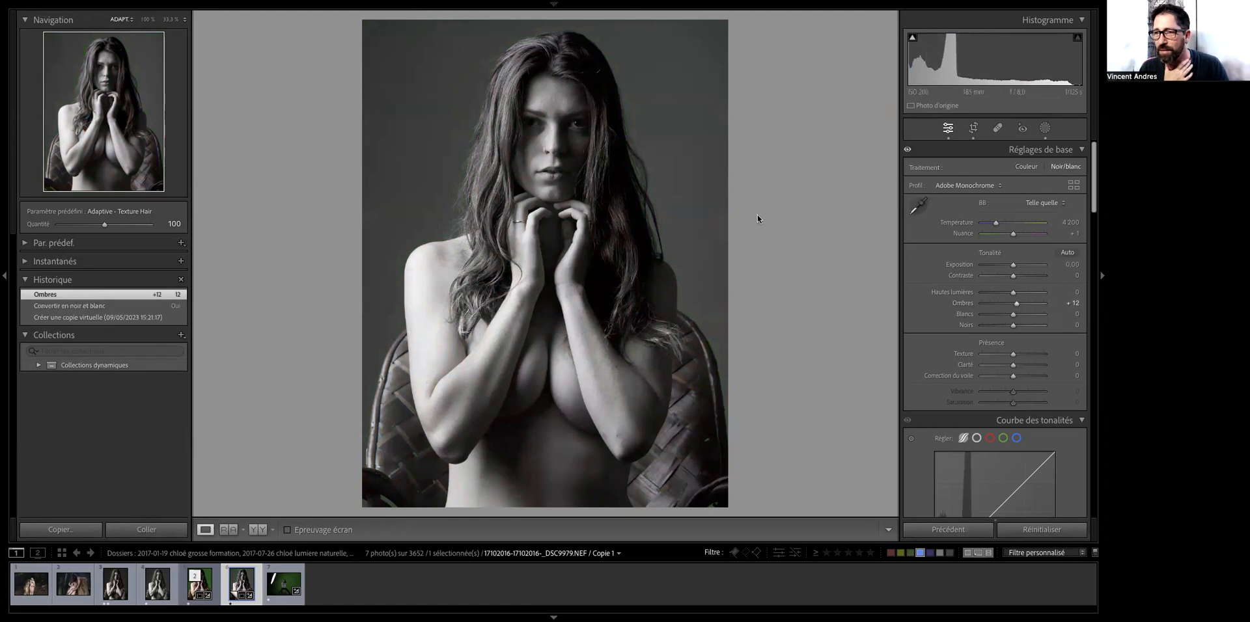
{"action": "mouse_move", "coordinate": [1012, 317]}
{"action": "left_mouse_down"}
{"action": "mouse_move", "coordinate": [1027, 316]}
{"action": "mouse_move", "coordinate": [1002, 326]}
{"action": "mouse_move", "coordinate": [1013, 331]}
{"action": "left_mouse_up"}
{"action": "mouse_move", "coordinate": [1013, 292]}
{"action": "left_mouse_down"}
{"action": "mouse_move", "coordinate": [977, 301]}
{"action": "mouse_move", "coordinate": [1039, 294]}
{"action": "mouse_move", "coordinate": [1007, 296]}
{"action": "left_mouse_up"}
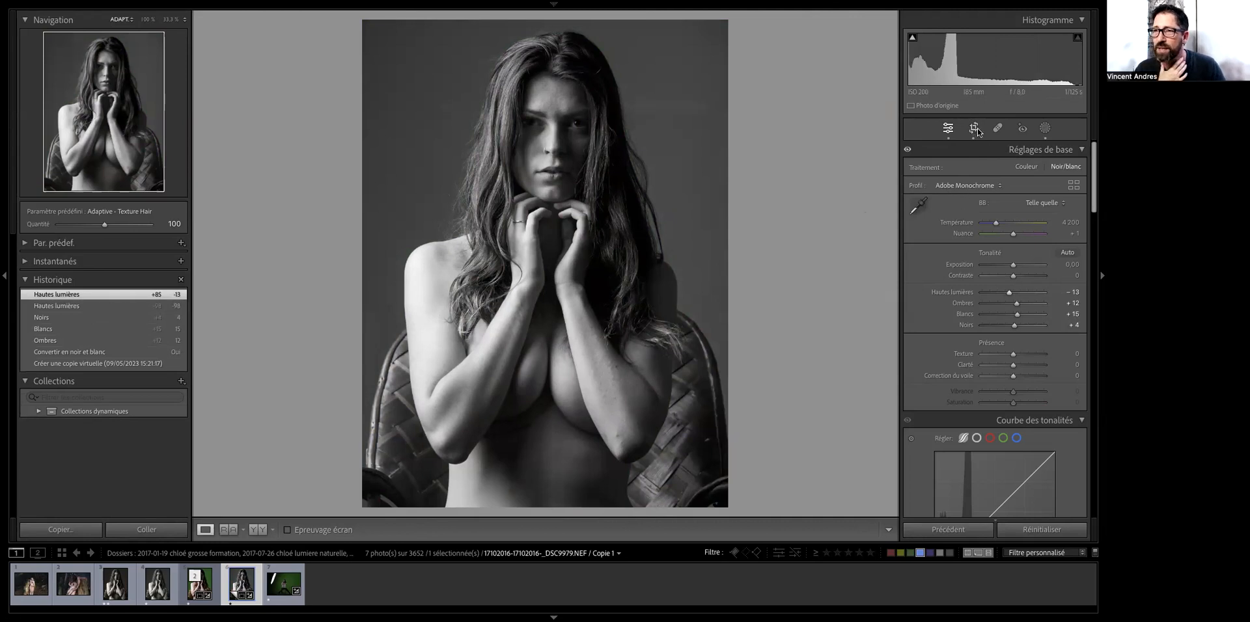
{"action": "left_click", "coordinate": [997, 129]}
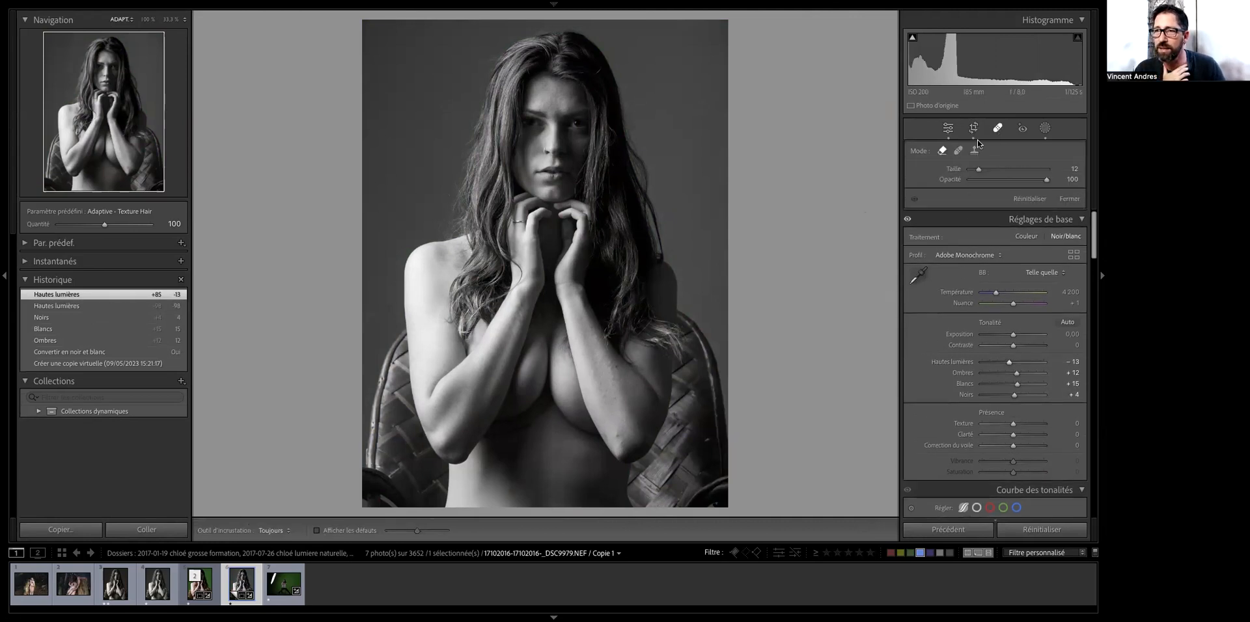
{"action": "left_click", "coordinate": [997, 129]}
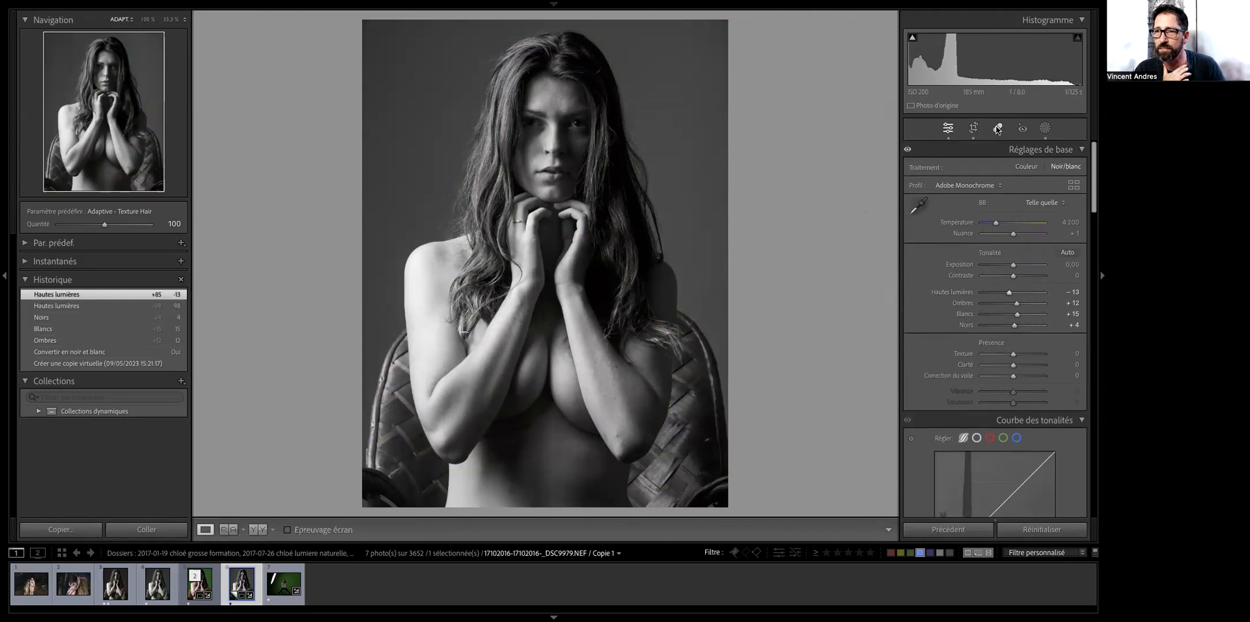
{"action": "left_click", "coordinate": [1044, 130]}
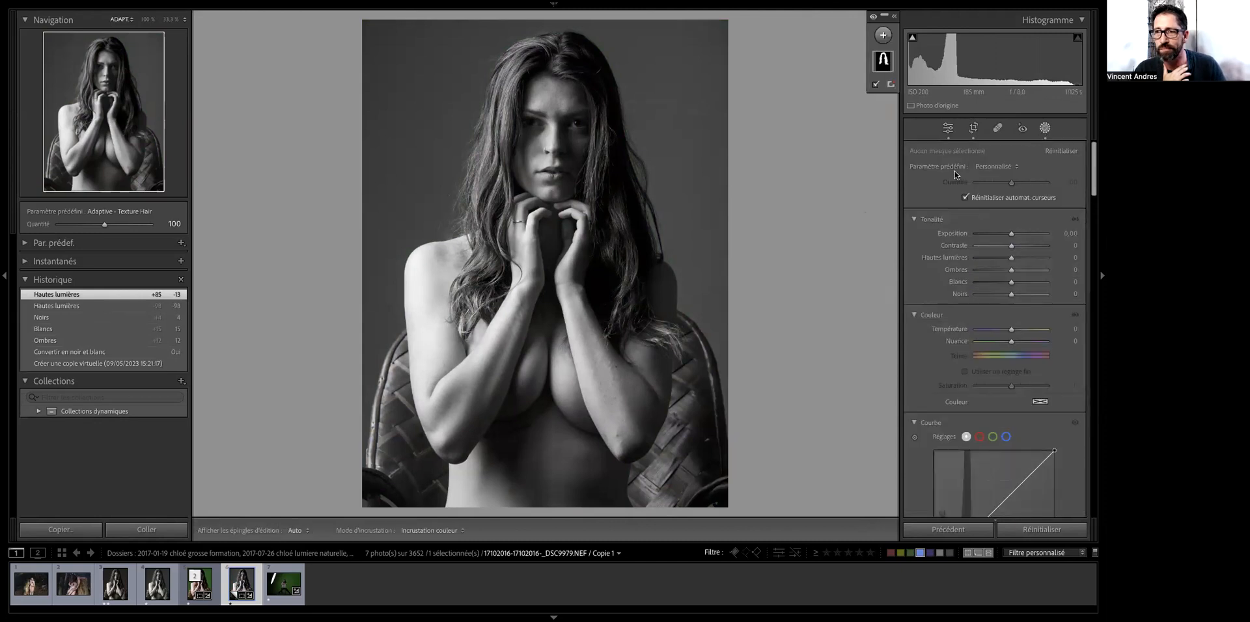
{"action": "left_click", "coordinate": [1044, 130]}
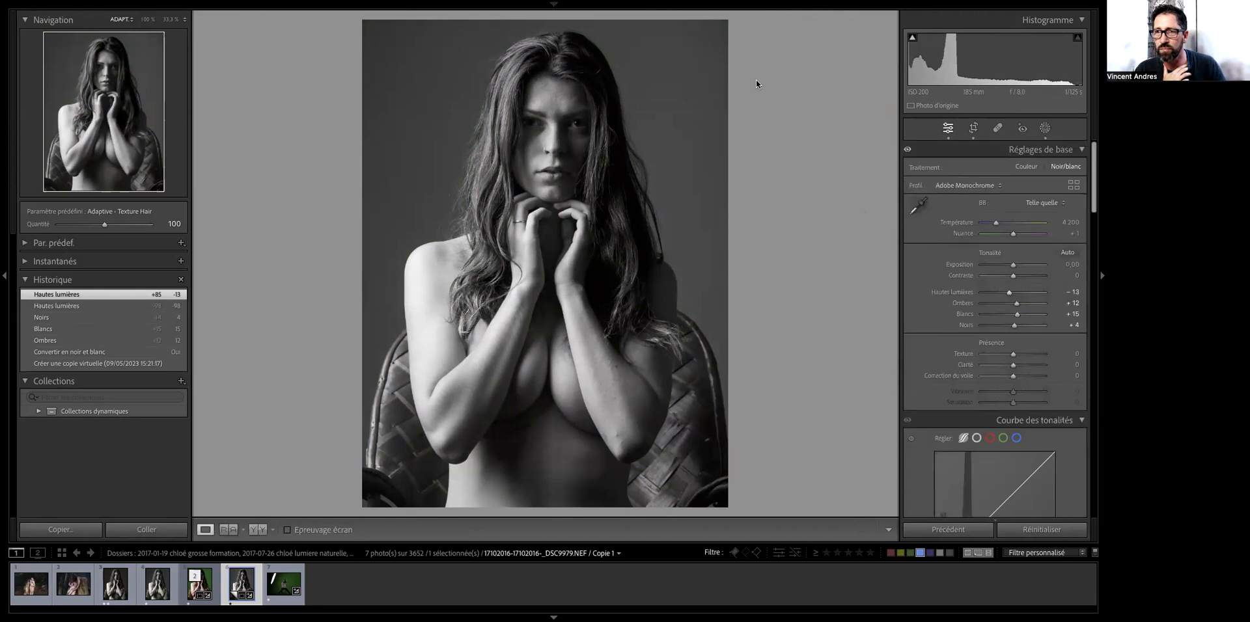
{"action": "left_click", "coordinate": [1043, 128]}
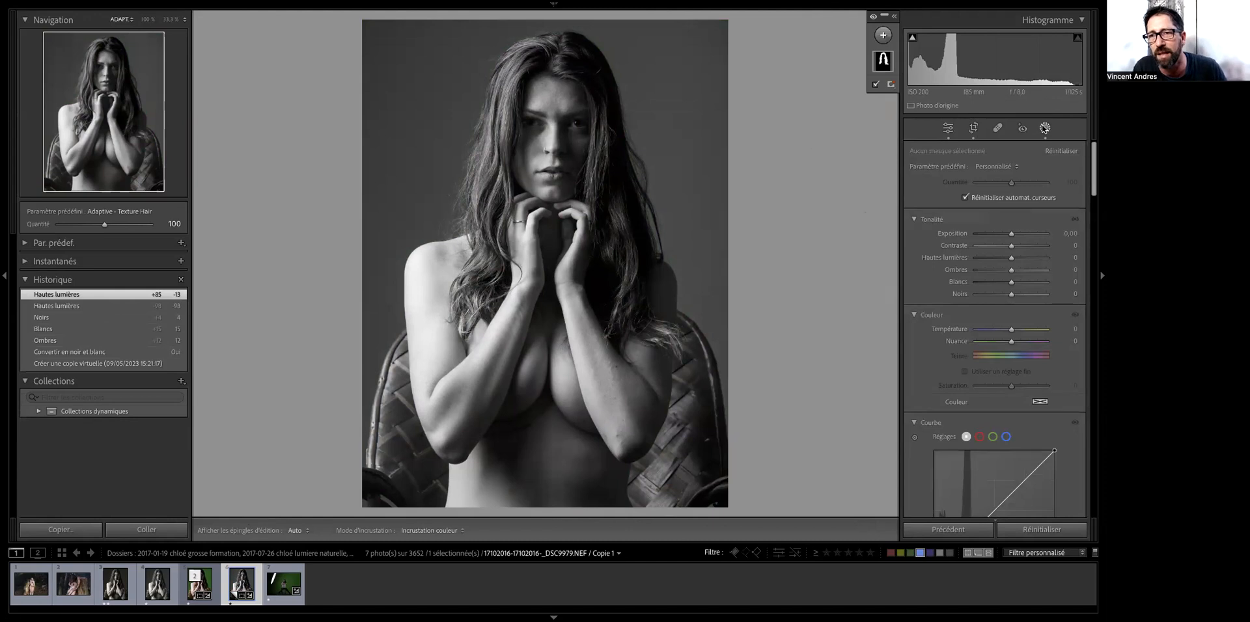
{"action": "left_click", "coordinate": [1044, 128]}
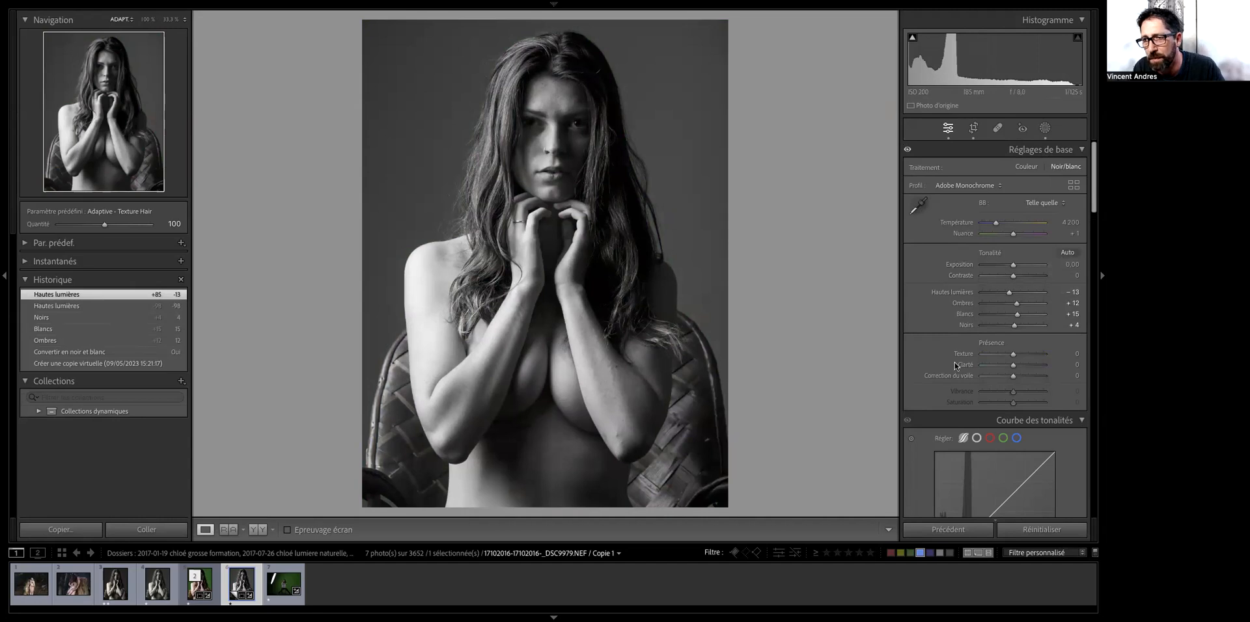
Step: Review the tone curve and black-and-white mix settings, and inspect the bright skin on the shoulder and arm up close
{"action": "scroll", "coordinate": [1094, 199], "scroll_direction": "down", "scroll_amount": 1}
{"action": "left_click_drag", "start_coordinate": [1094, 200], "coordinate": [1091, 248]}
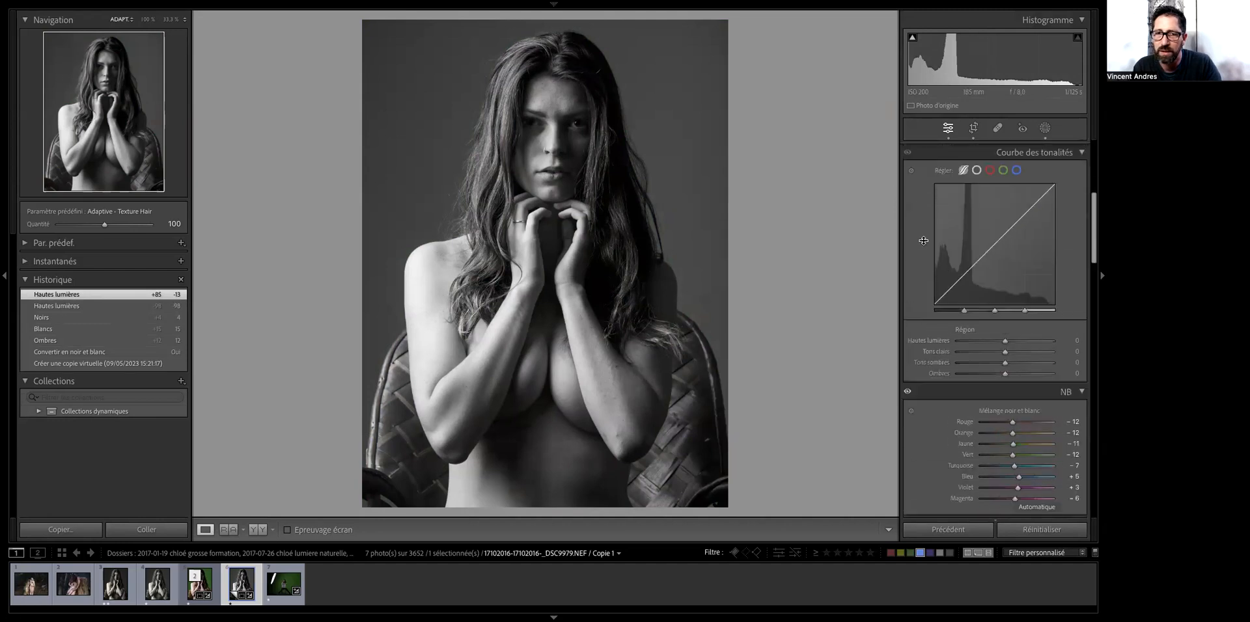
{"action": "left_click", "coordinate": [421, 258]}
{"action": "left_click", "coordinate": [432, 299]}
{"action": "left_click", "coordinate": [432, 299]}
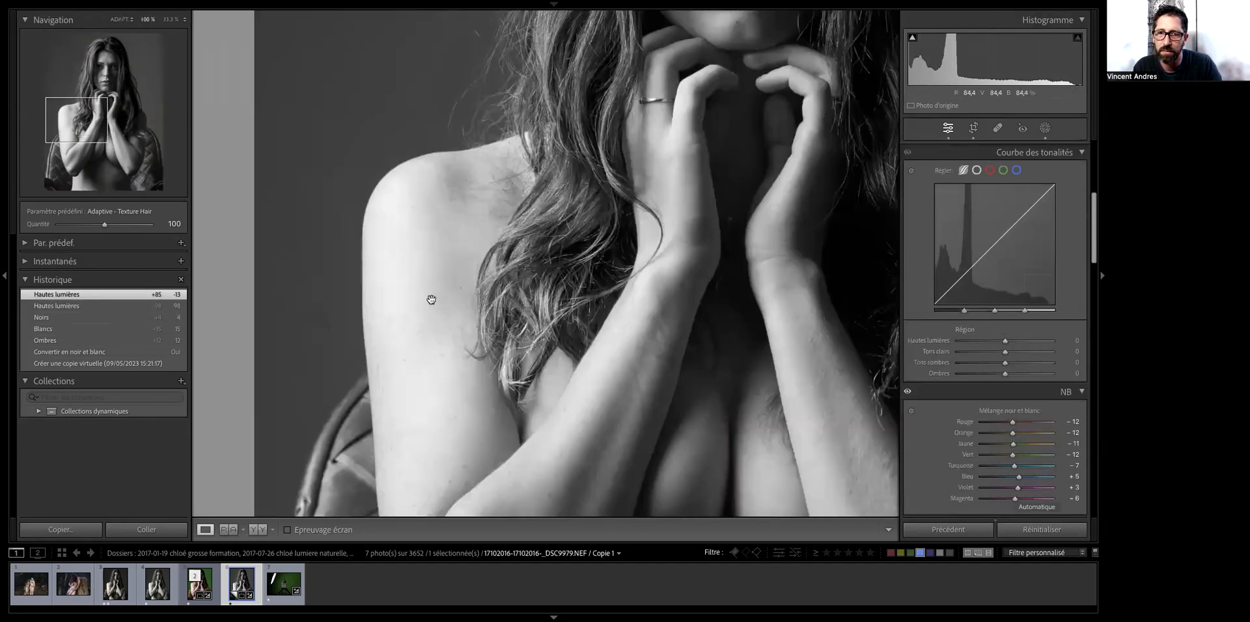
{"action": "left_click", "coordinate": [500, 258]}
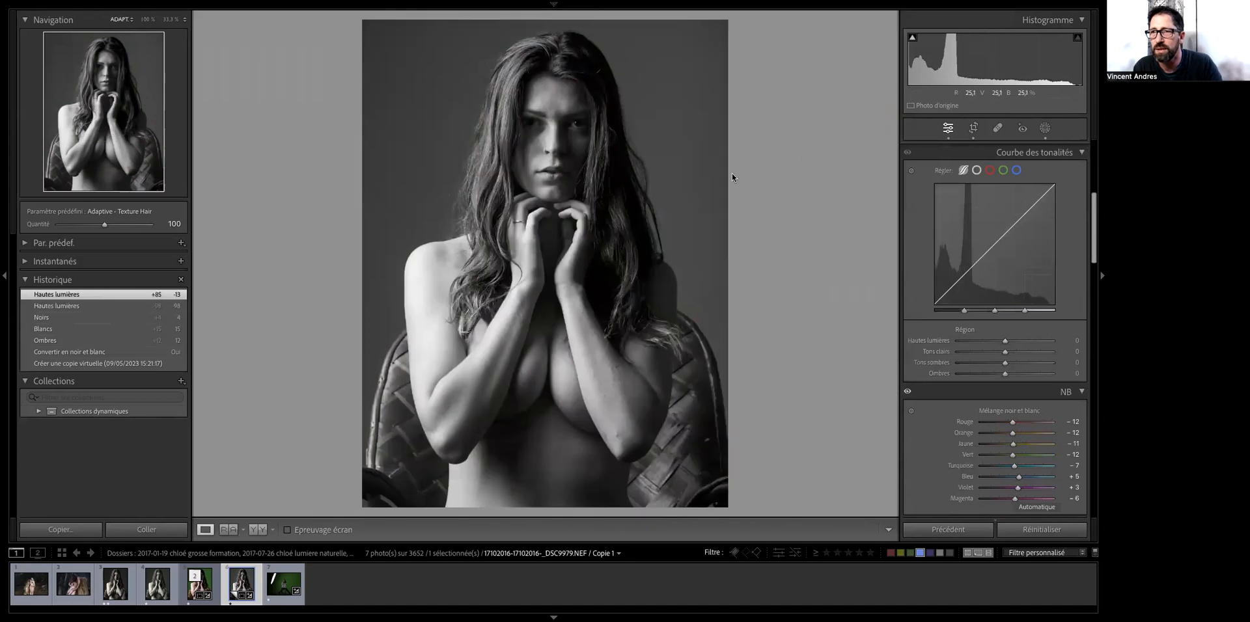
Step: Paint a new brush mask over the bright shoulder, upper arm and forearm, and set its Highlights to -100
{"action": "left_click", "coordinate": [1045, 128]}
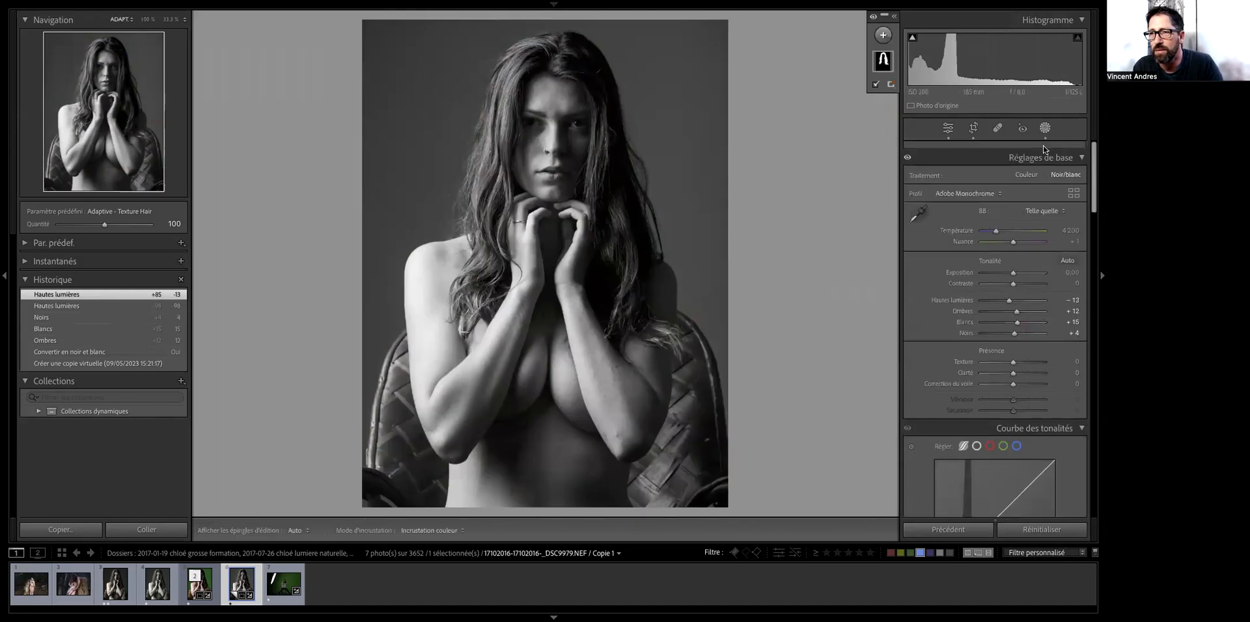
{"action": "left_click", "coordinate": [884, 38]}
{"action": "left_click", "coordinate": [893, 143]}
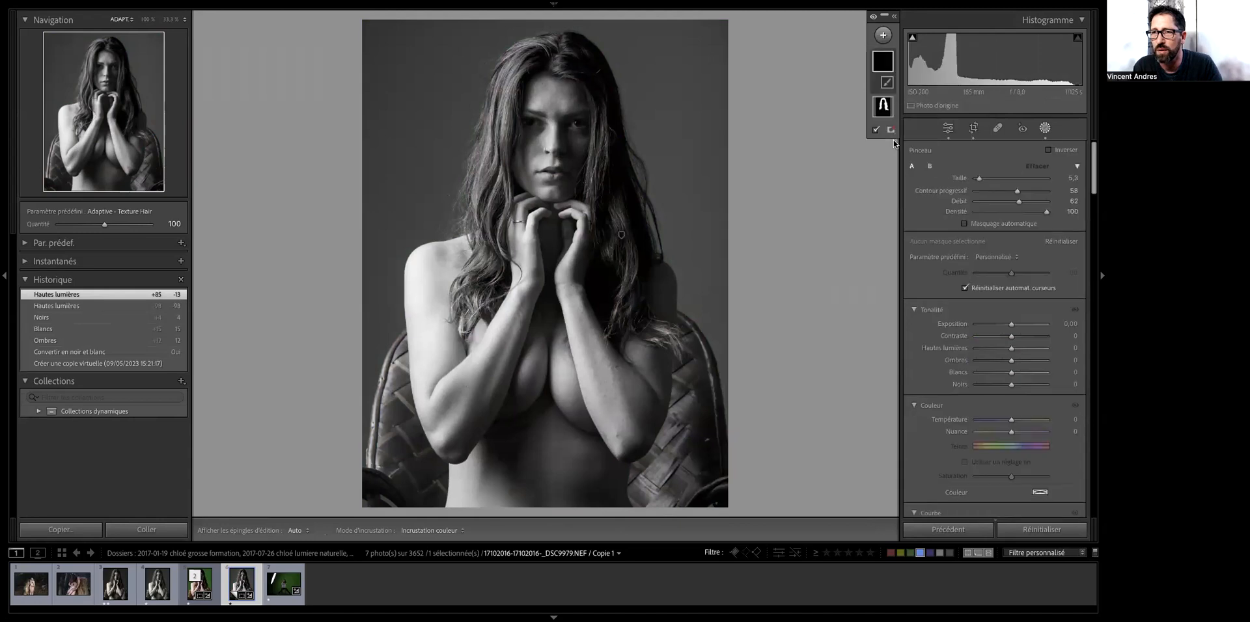
{"action": "mouse_move", "coordinate": [430, 263]}
{"action": "left_mouse_down"}
{"action": "mouse_move", "coordinate": [422, 300]}
{"action": "mouse_move", "coordinate": [417, 270]}
{"action": "mouse_move", "coordinate": [424, 306]}
{"action": "left_mouse_up"}
{"action": "mouse_move", "coordinate": [431, 345]}
{"action": "left_mouse_down"}
{"action": "mouse_move", "coordinate": [420, 298]}
{"action": "mouse_move", "coordinate": [425, 362]}
{"action": "mouse_move", "coordinate": [419, 297]}
{"action": "mouse_move", "coordinate": [422, 368]}
{"action": "mouse_move", "coordinate": [436, 298]}
{"action": "mouse_move", "coordinate": [424, 260]}
{"action": "mouse_move", "coordinate": [432, 409]}
{"action": "mouse_move", "coordinate": [430, 364]}
{"action": "mouse_move", "coordinate": [433, 401]}
{"action": "mouse_move", "coordinate": [522, 319]}
{"action": "mouse_move", "coordinate": [479, 356]}
{"action": "mouse_move", "coordinate": [494, 329]}
{"action": "mouse_move", "coordinate": [507, 317]}
{"action": "mouse_move", "coordinate": [483, 382]}
{"action": "left_mouse_up"}
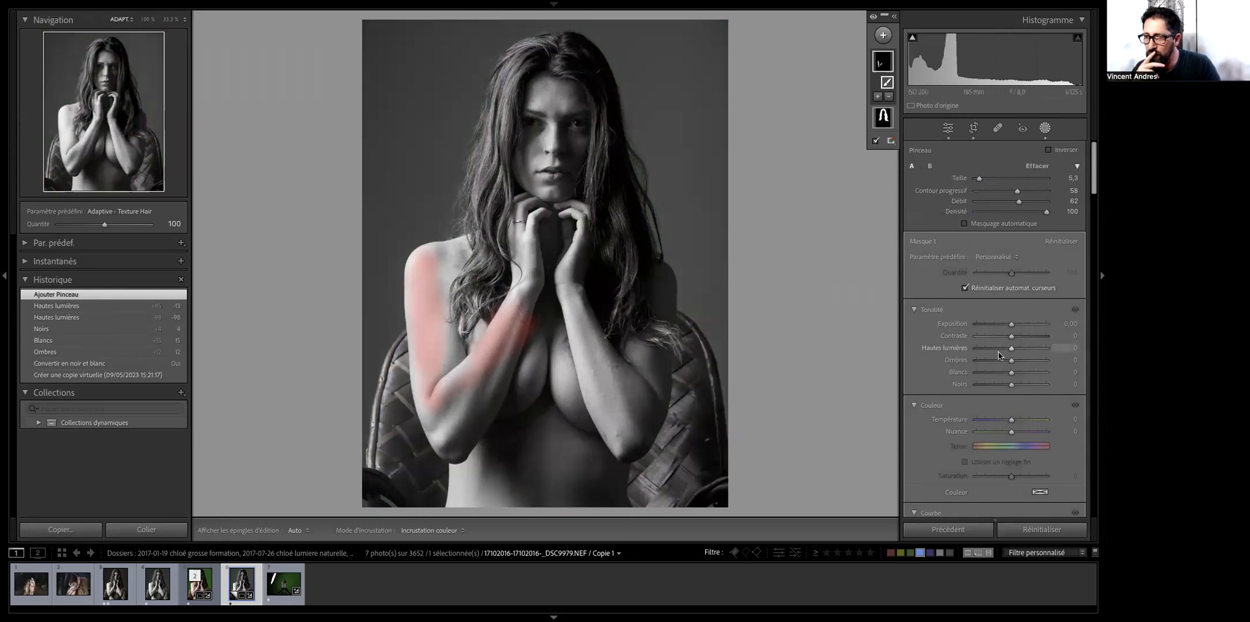
{"action": "left_click_drag", "start_coordinate": [1009, 350], "coordinate": [970, 369]}
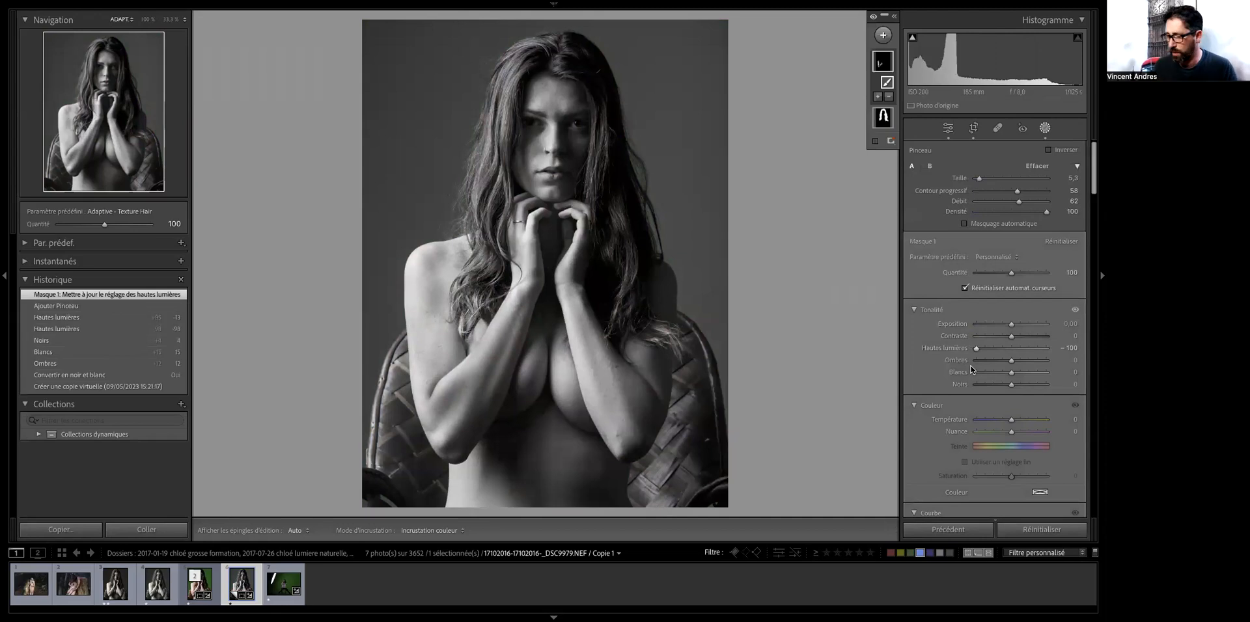
{"action": "key", "text": "Escape"}
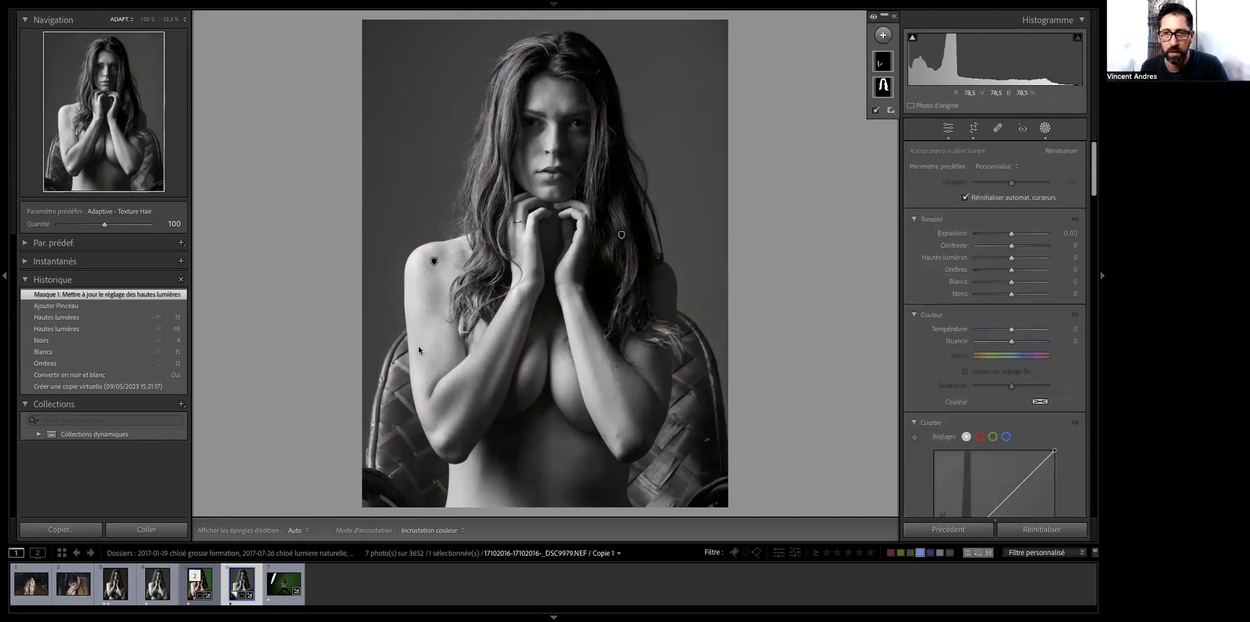
Step: Inspect the masked arm skin at 100% with the brush mask selected, comparing it with and without the red overlay
{"action": "left_click", "coordinate": [431, 346]}
{"action": "left_click_drag", "start_coordinate": [419, 276], "coordinate": [369, 311]}
{"action": "key", "text": "shift+w"}
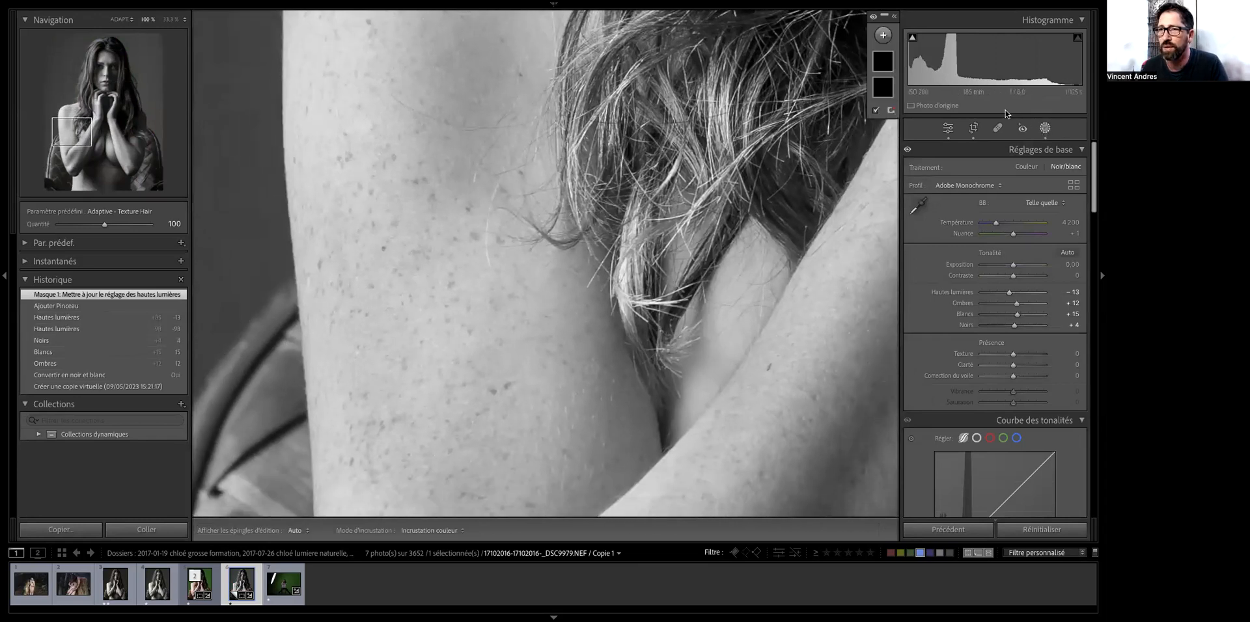
{"action": "left_click", "coordinate": [881, 65]}
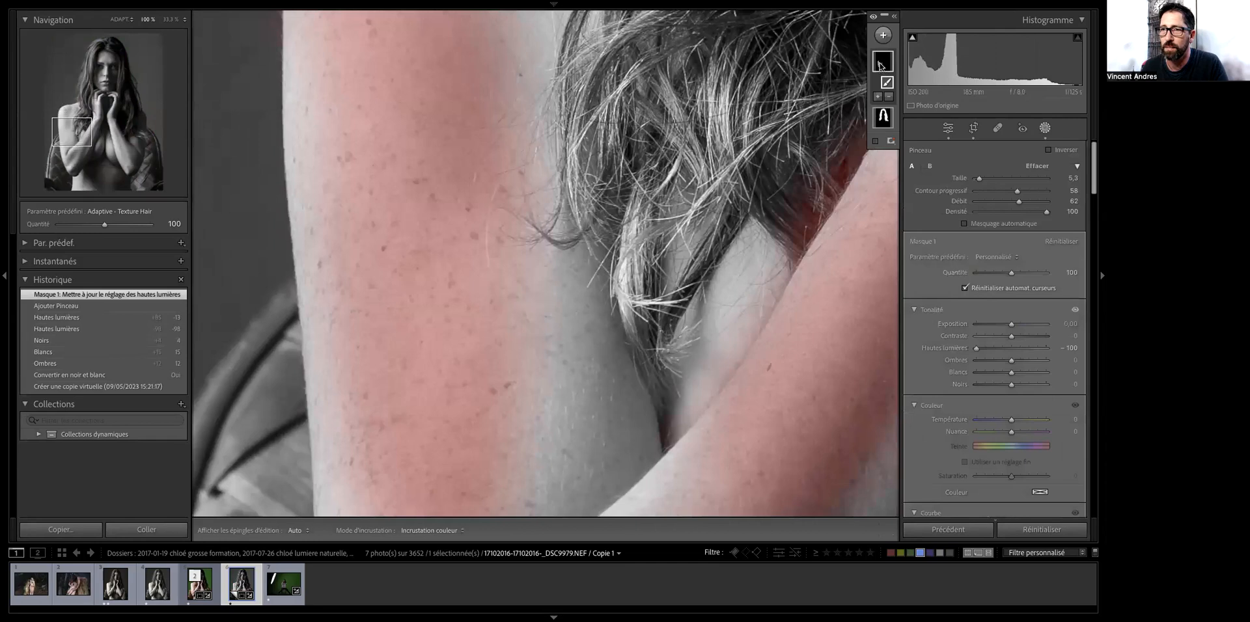
{"action": "left_click", "coordinate": [879, 64]}
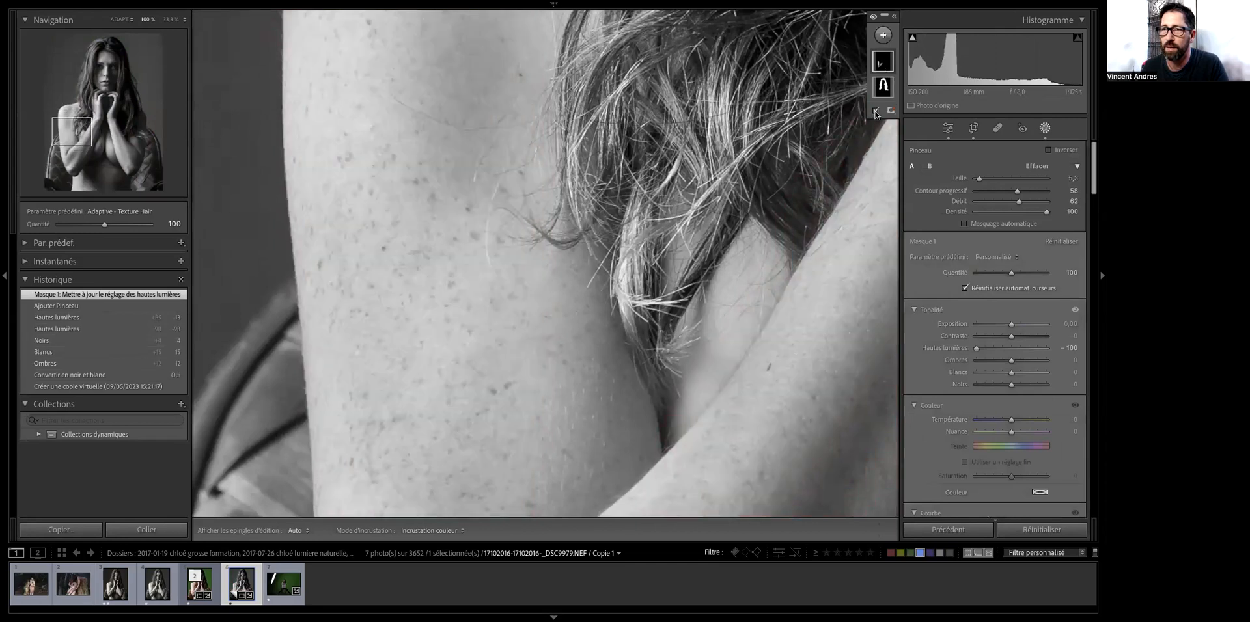
{"action": "left_click", "coordinate": [875, 111]}
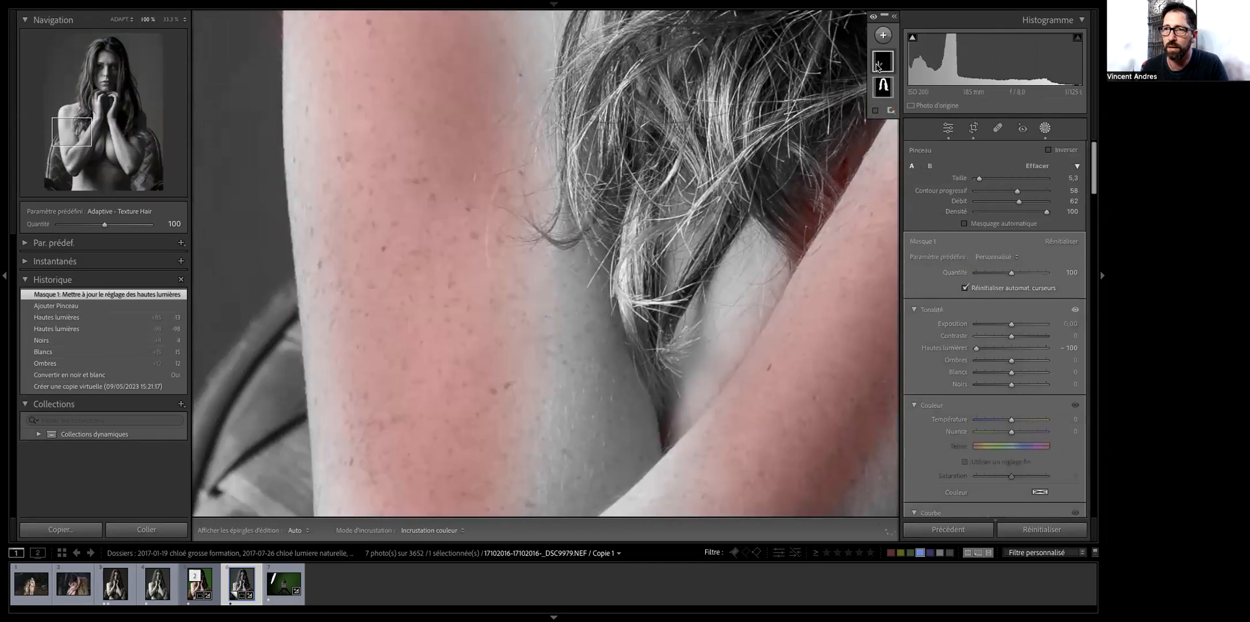
Step: Examine the arm skin with the masks switched off and on, checking the overlays of the hair mask and the arm brush mask
{"action": "left_click", "coordinate": [891, 113]}
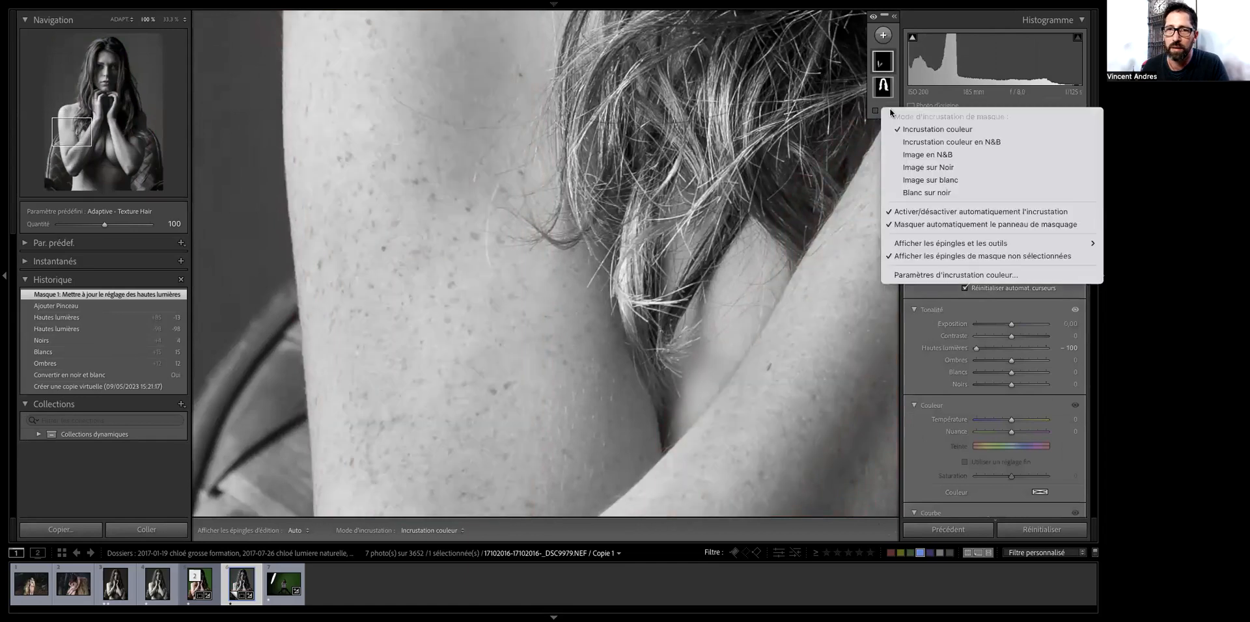
{"action": "left_click", "coordinate": [884, 90]}
{"action": "left_click", "coordinate": [885, 89]}
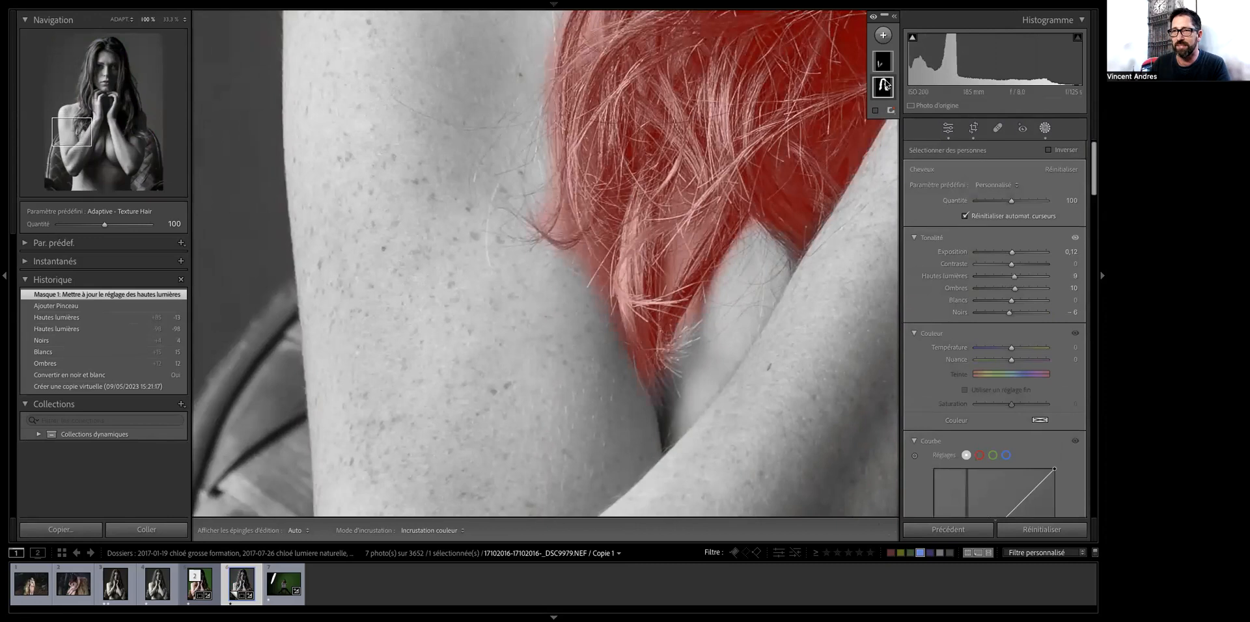
{"action": "left_click", "coordinate": [882, 66]}
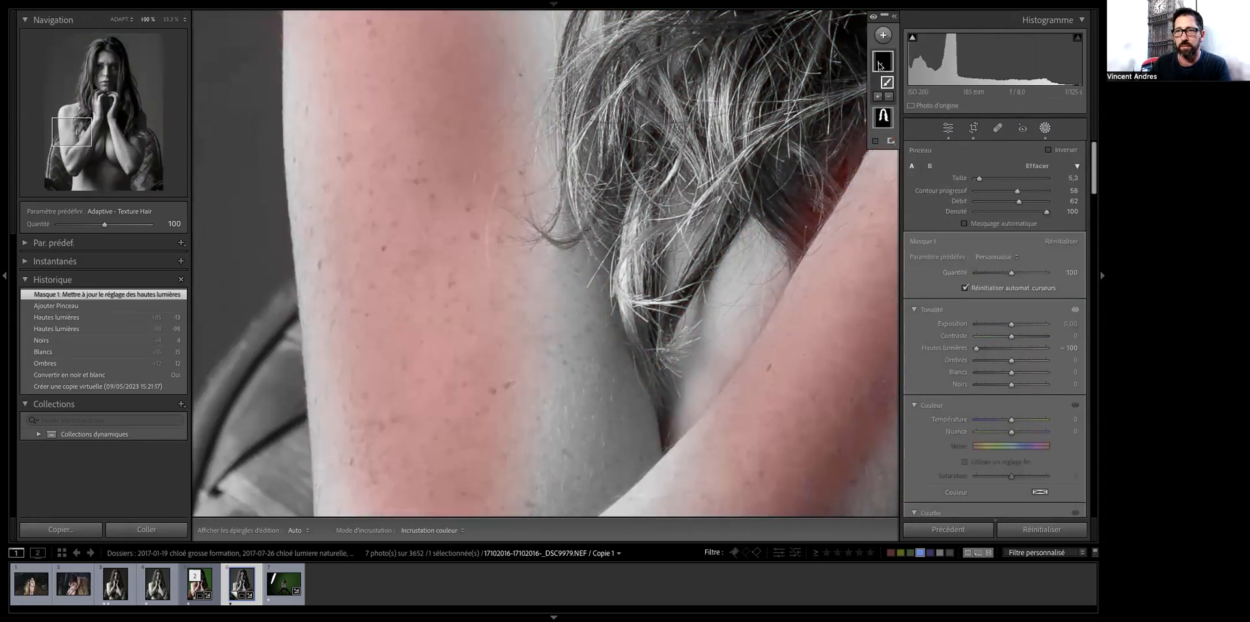
{"action": "left_click", "coordinate": [873, 20]}
{"action": "left_click", "coordinate": [873, 20]}
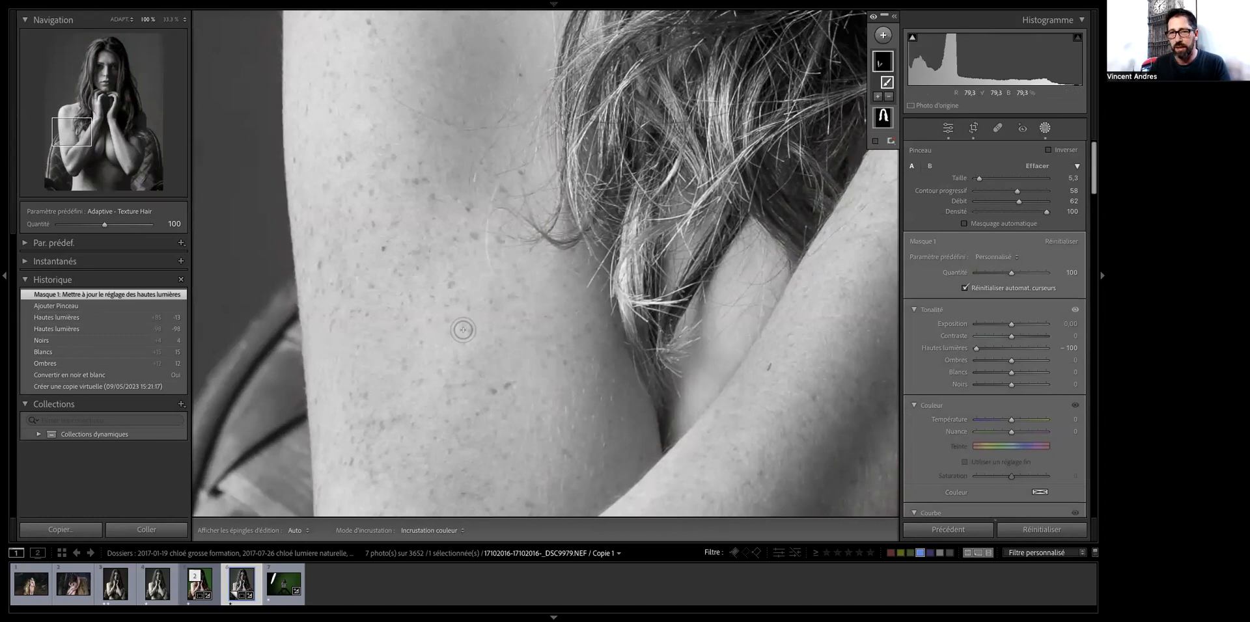
{"action": "key", "text": "Escape"}
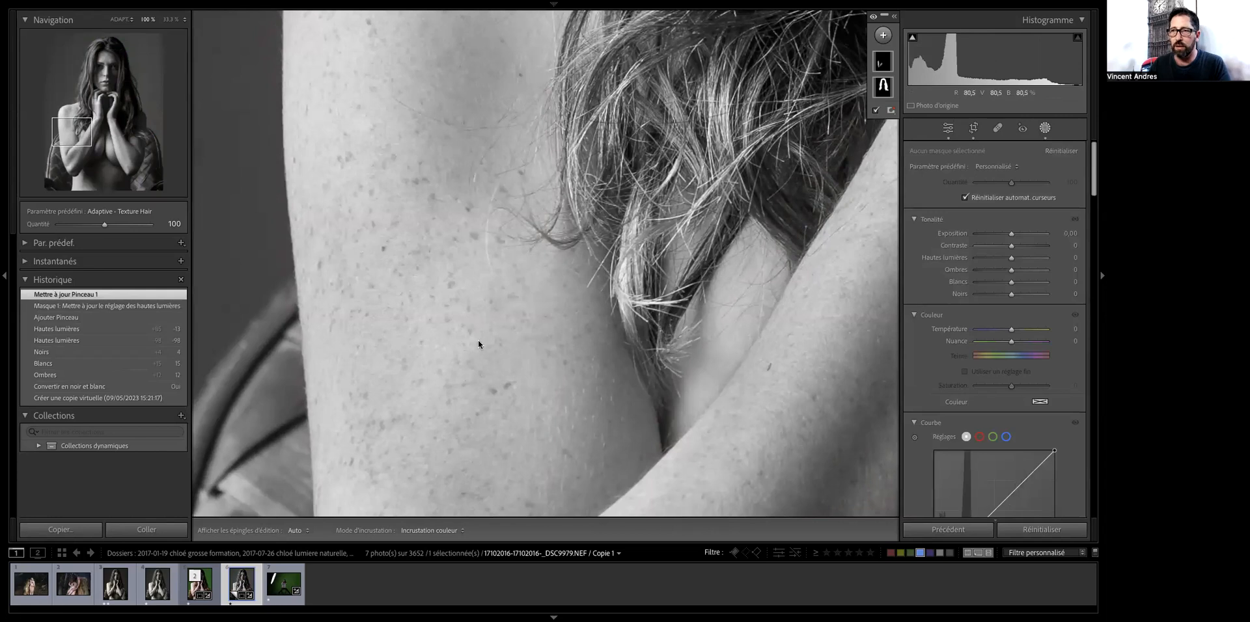
{"action": "left_click", "coordinate": [120, 20]}
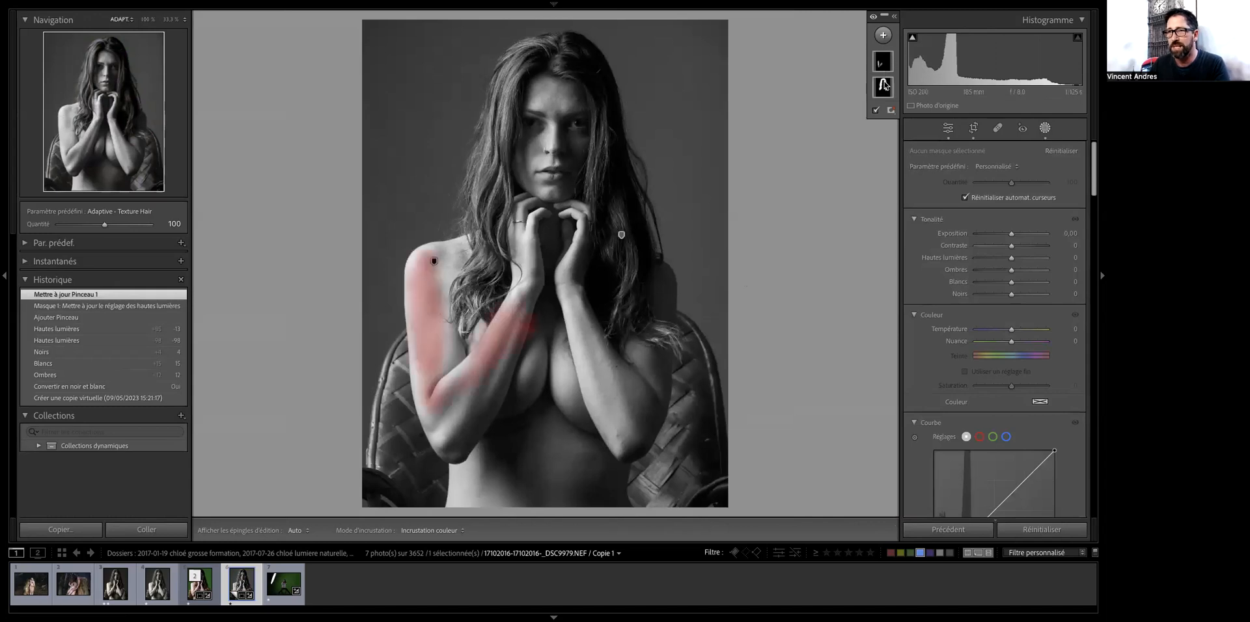
Step: Set the hair mask's Blacks to 9 and its Contrast to -13
{"action": "mouse_move", "coordinate": [886, 83]}
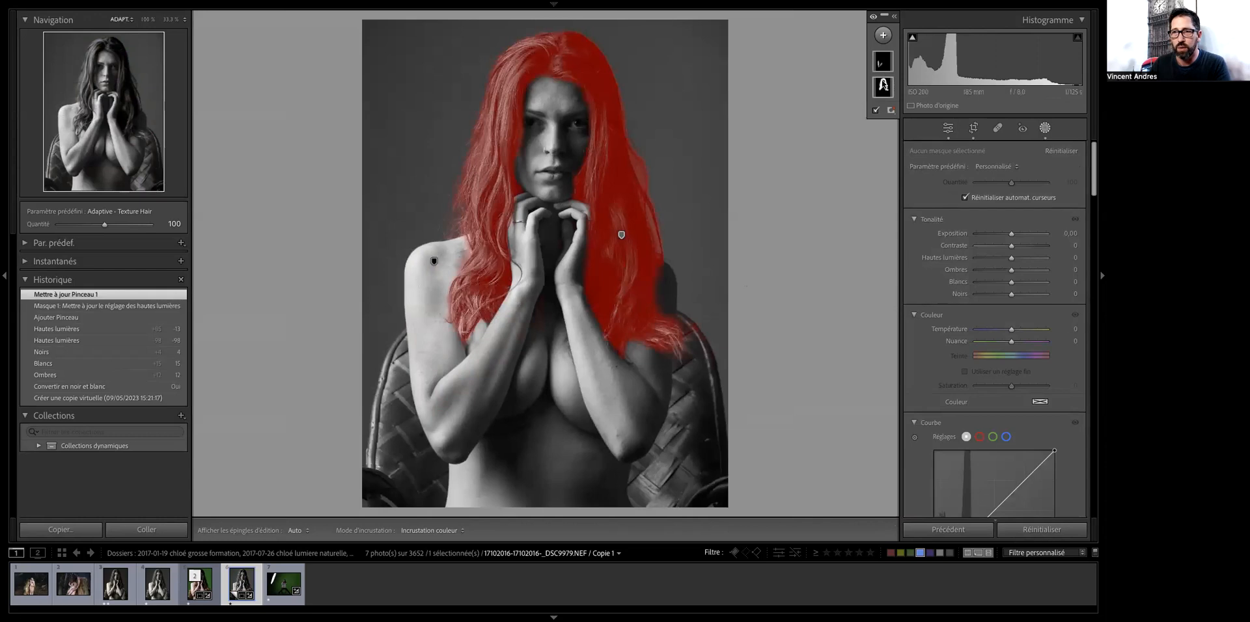
{"action": "left_click", "coordinate": [878, 90]}
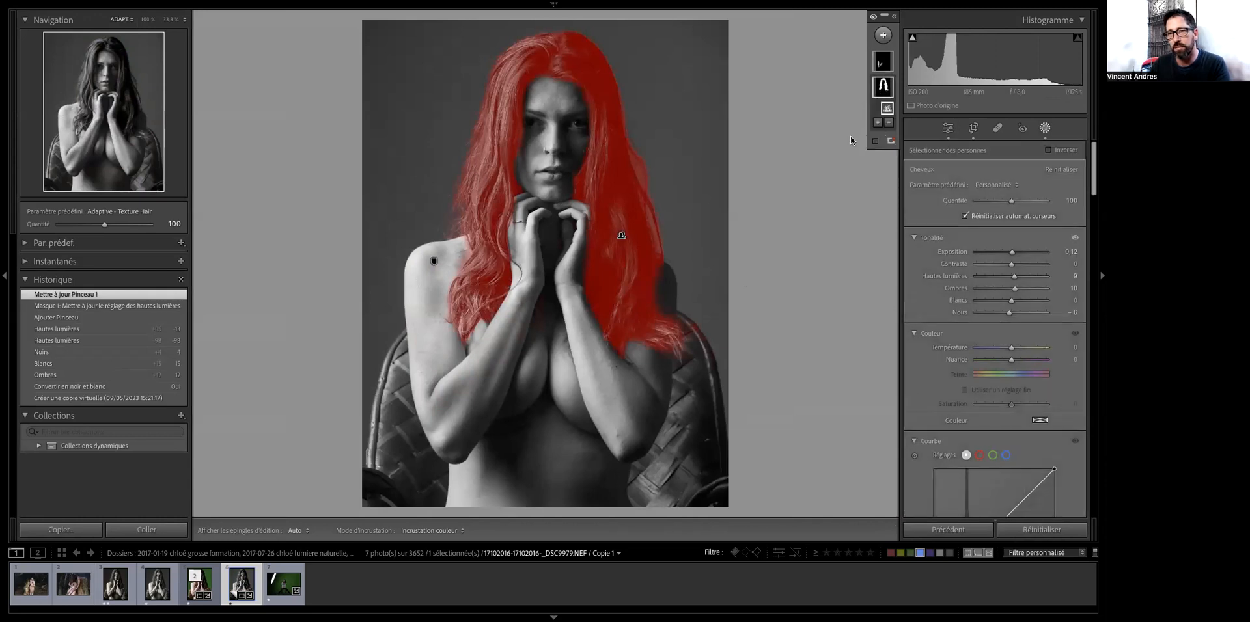
{"action": "left_click", "coordinate": [878, 87]}
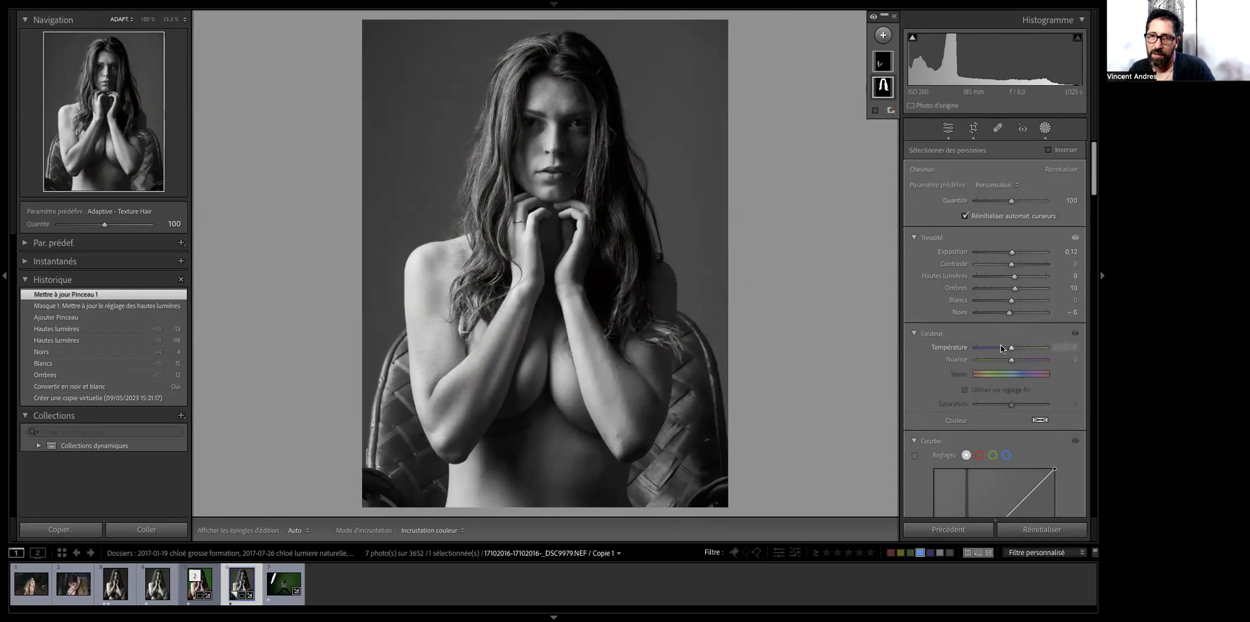
{"action": "left_click_drag", "start_coordinate": [1008, 313], "coordinate": [1014, 313]}
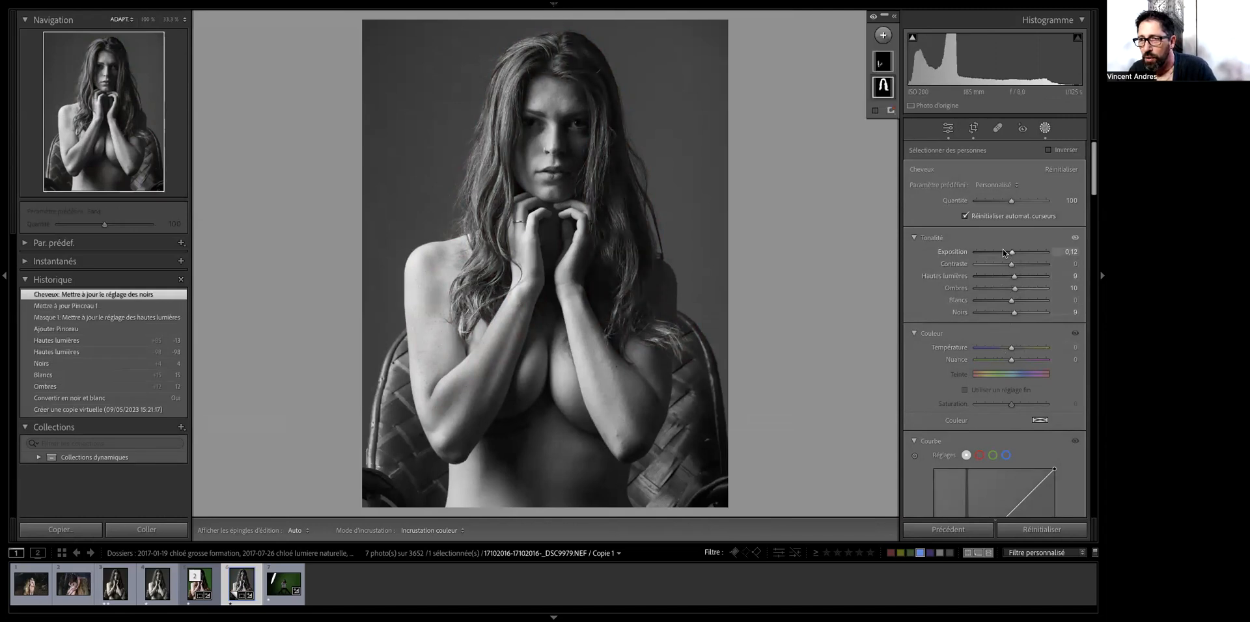
{"action": "mouse_move", "coordinate": [1010, 263]}
{"action": "left_mouse_down"}
{"action": "mouse_move", "coordinate": [1026, 266]}
{"action": "mouse_move", "coordinate": [999, 273]}
{"action": "mouse_move", "coordinate": [1012, 277]}
{"action": "left_mouse_up"}
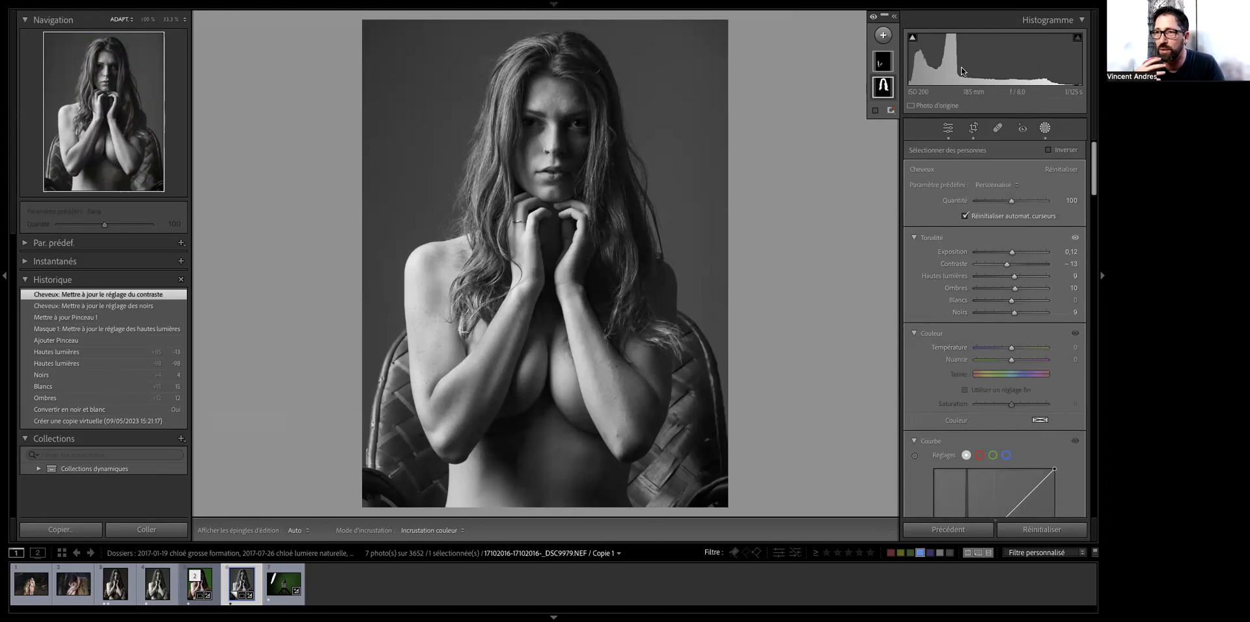
Step: Paint a new brush mask over the bright skin at the centre of the chest, set its Highlights to -18 and leave masking
{"action": "left_click", "coordinate": [882, 34]}
{"action": "left_click", "coordinate": [892, 147]}
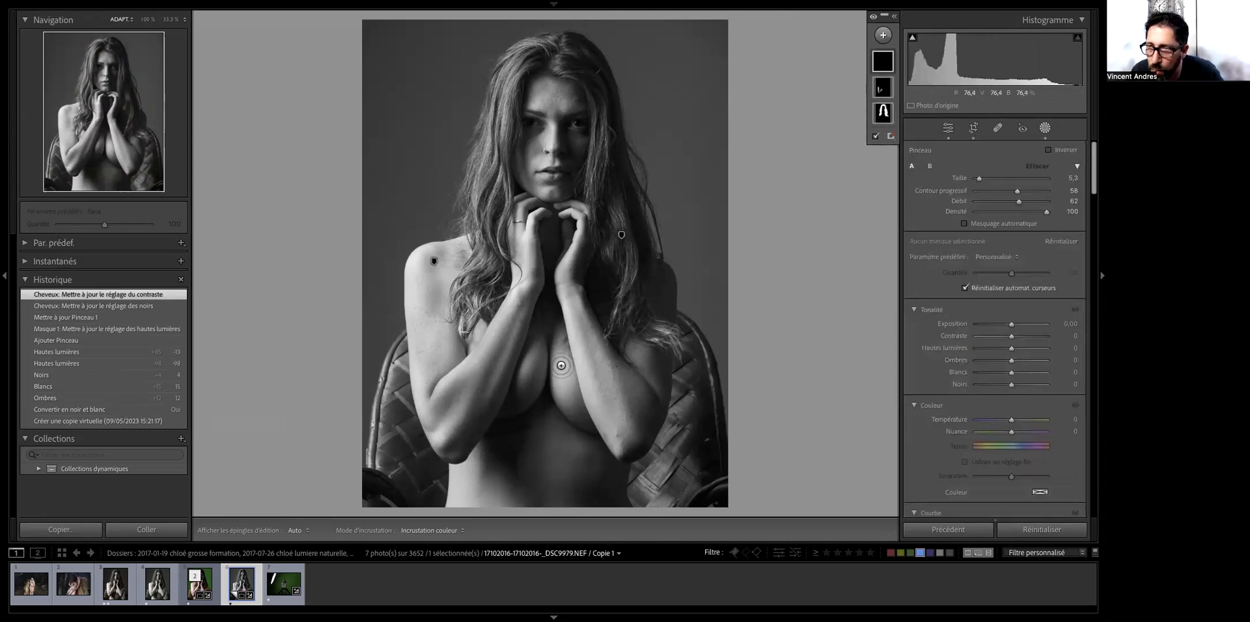
{"action": "mouse_move", "coordinate": [561, 366]}
{"action": "left_mouse_down"}
{"action": "mouse_move", "coordinate": [563, 389]}
{"action": "mouse_move", "coordinate": [562, 368]}
{"action": "left_mouse_up"}
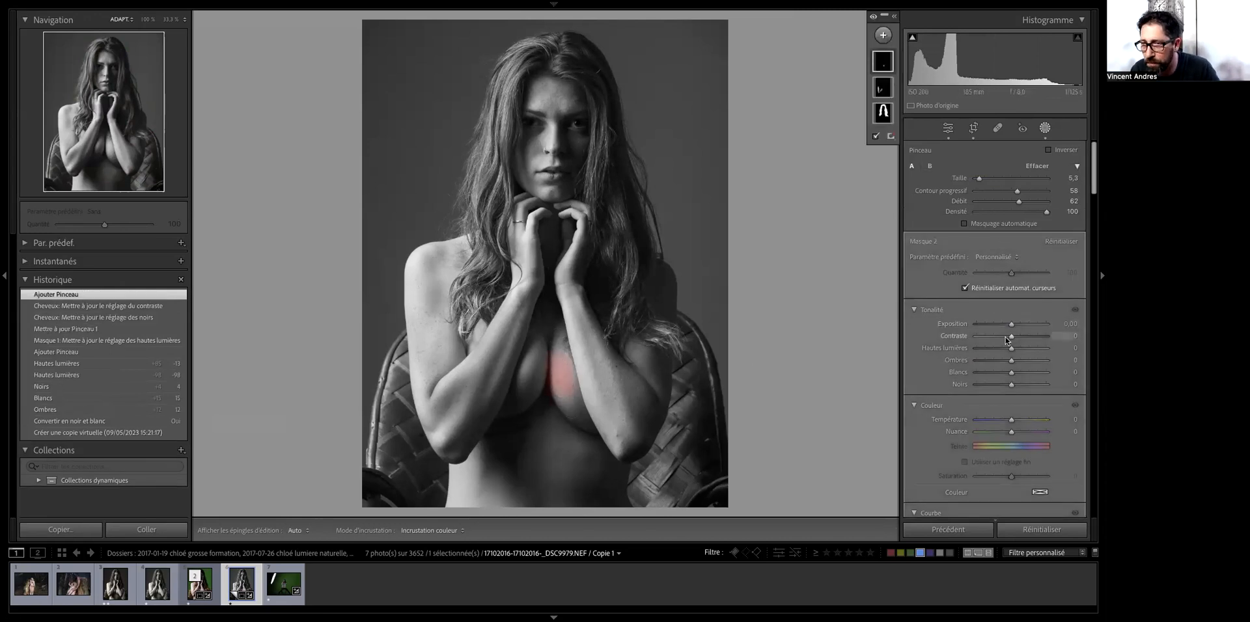
{"action": "mouse_move", "coordinate": [1011, 349]}
{"action": "left_mouse_down"}
{"action": "mouse_move", "coordinate": [1038, 350]}
{"action": "mouse_move", "coordinate": [1005, 350]}
{"action": "left_mouse_up"}
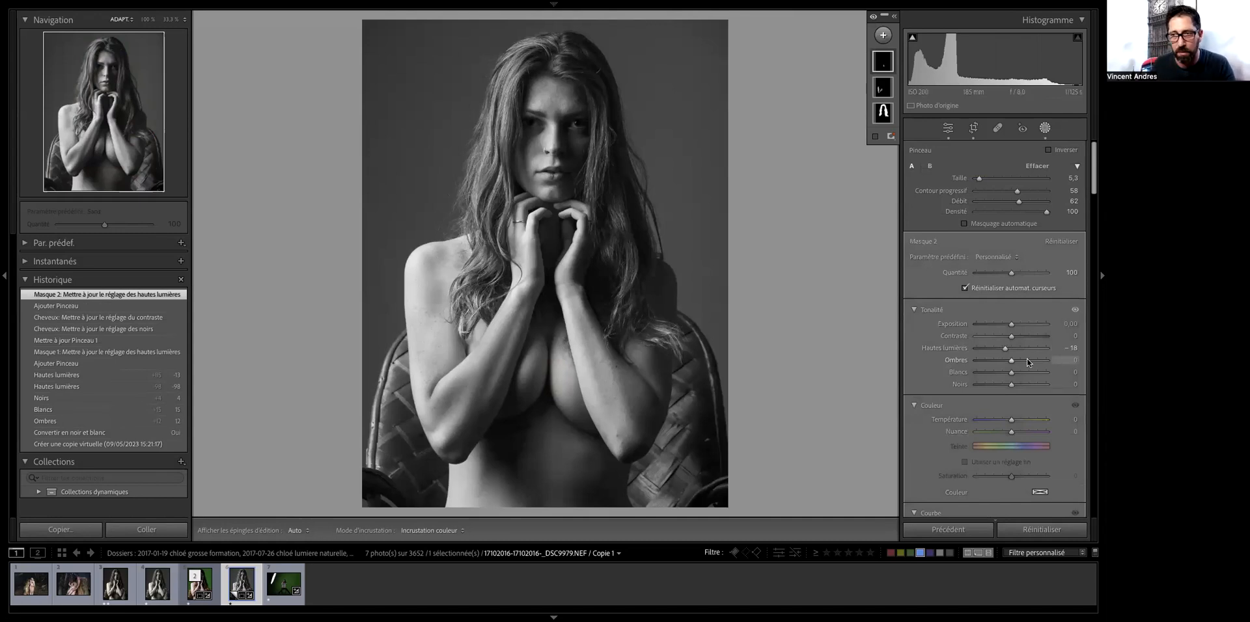
{"action": "key", "text": "Escape"}
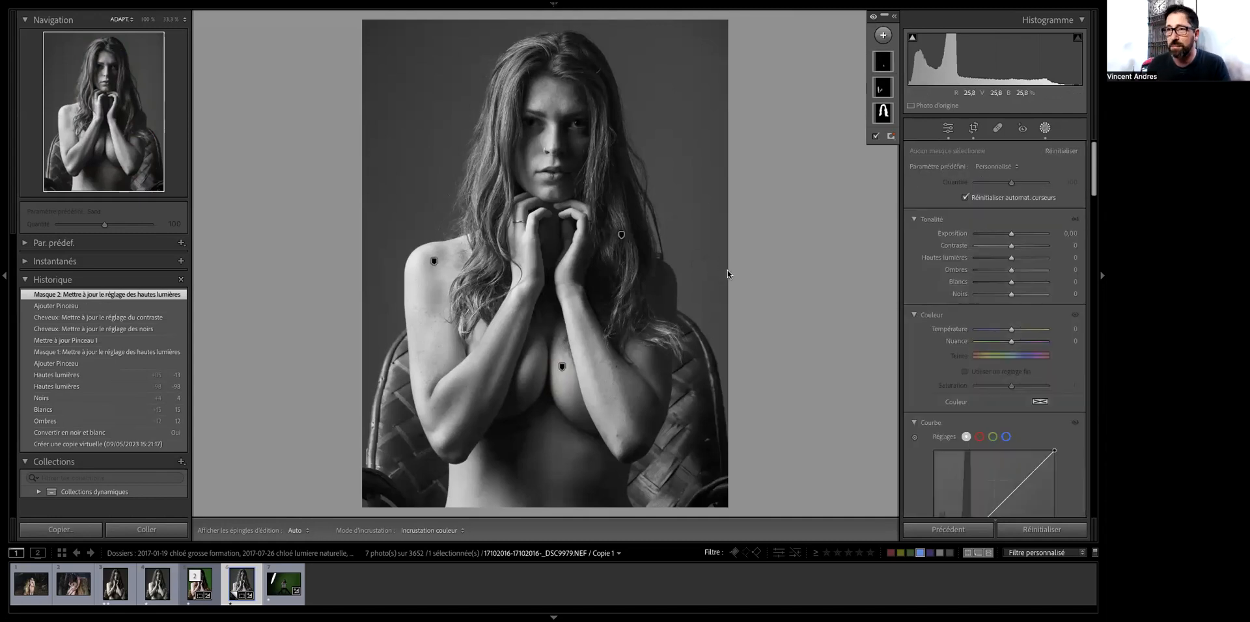
{"action": "key", "text": "Escape"}
Step: Try a brighter global Exposure of +0.45 on the black-and-white copy and reset it to 0
{"action": "mouse_move", "coordinate": [1012, 268]}
{"action": "left_mouse_down"}
{"action": "mouse_move", "coordinate": [1034, 268]}
{"action": "mouse_move", "coordinate": [991, 273]}
{"action": "mouse_move", "coordinate": [1016, 276]}
{"action": "left_mouse_up"}
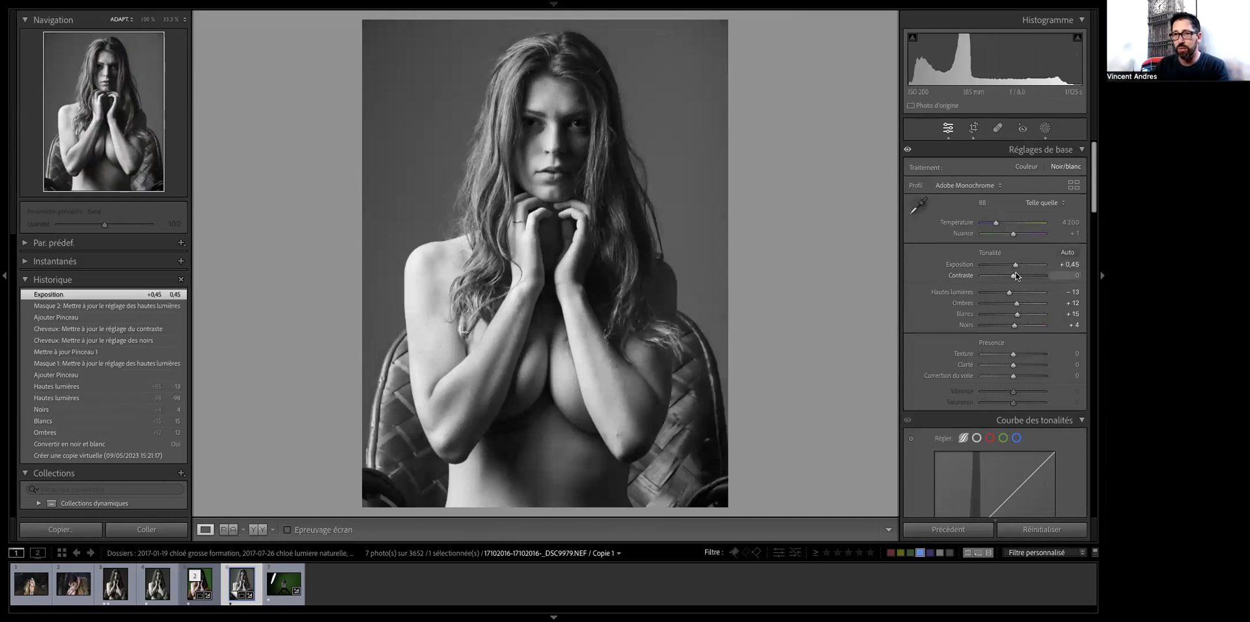
{"action": "left_click_drag", "start_coordinate": [1016, 266], "coordinate": [1015, 265]}
{"action": "double_click", "coordinate": [1015, 265]}
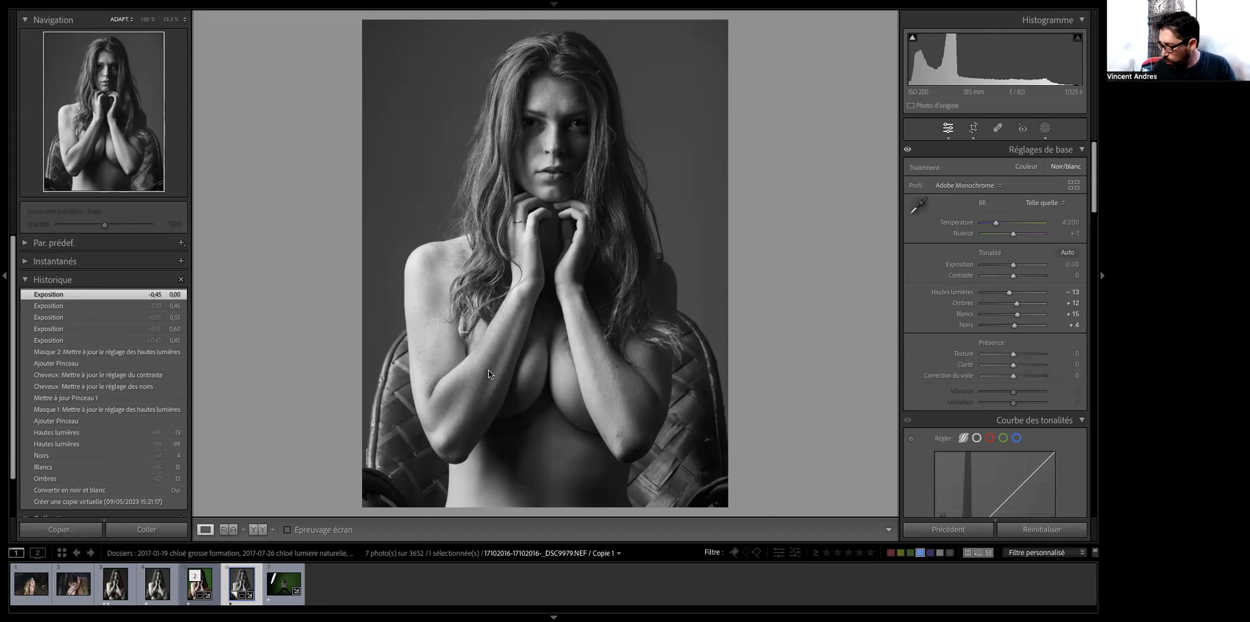
Step: Compare the colour original and the black-and-white virtual copy side by side in the survey view
{"action": "left_click", "coordinate": [202, 592], "text": "super"}
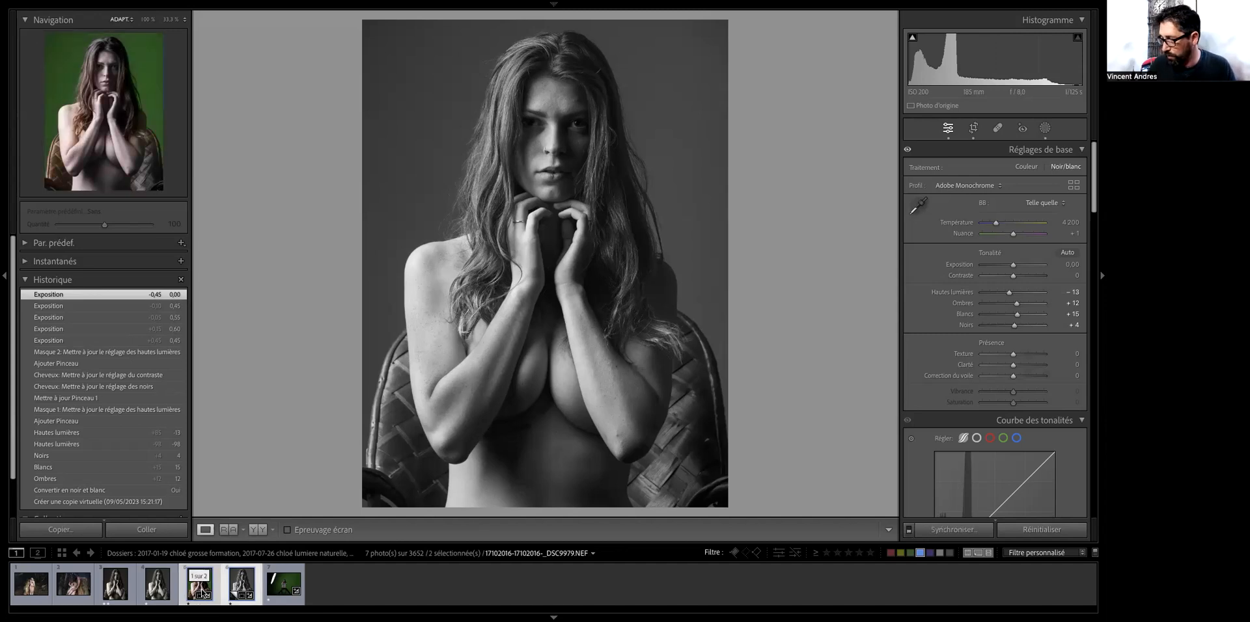
{"action": "key", "text": "n"}
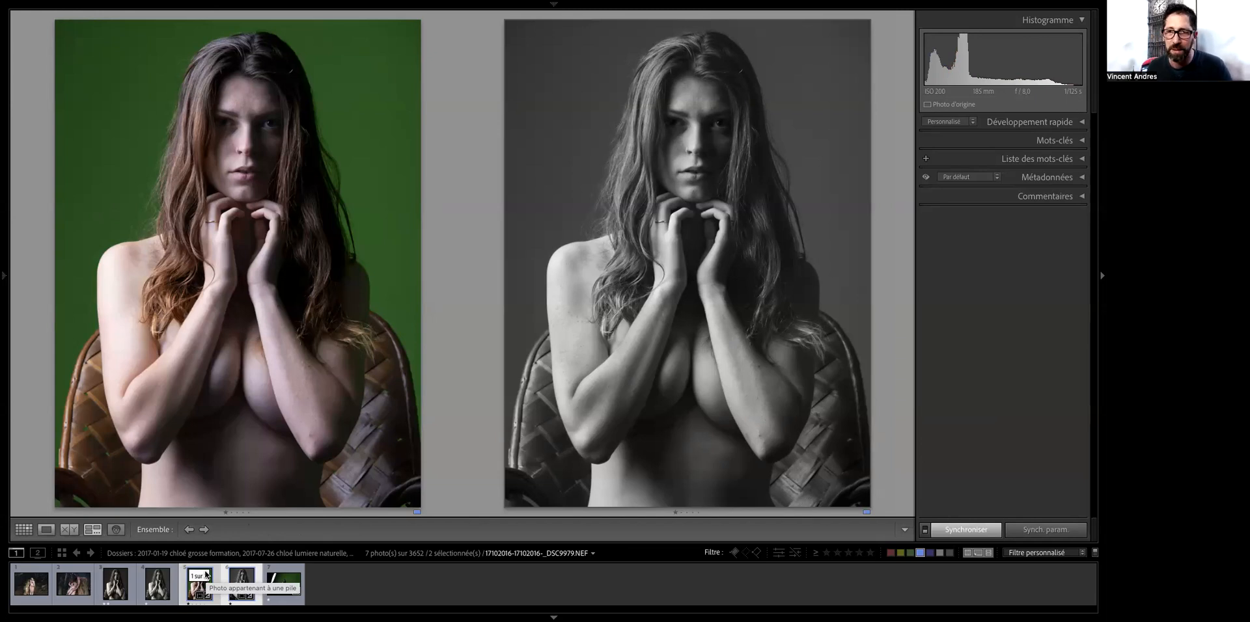
{"action": "left_click", "coordinate": [206, 574]}
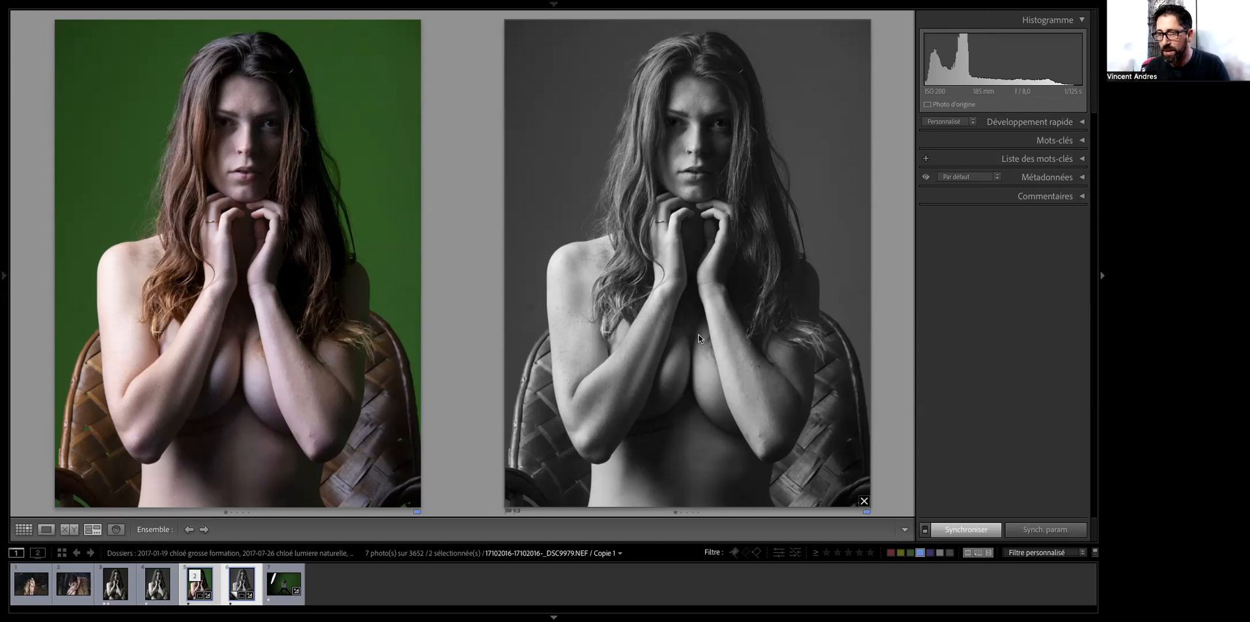
Step: Reopen the black-and-white virtual copy from the library grid in the Develop module and keep the module bar displayed
{"action": "key", "text": "g"}
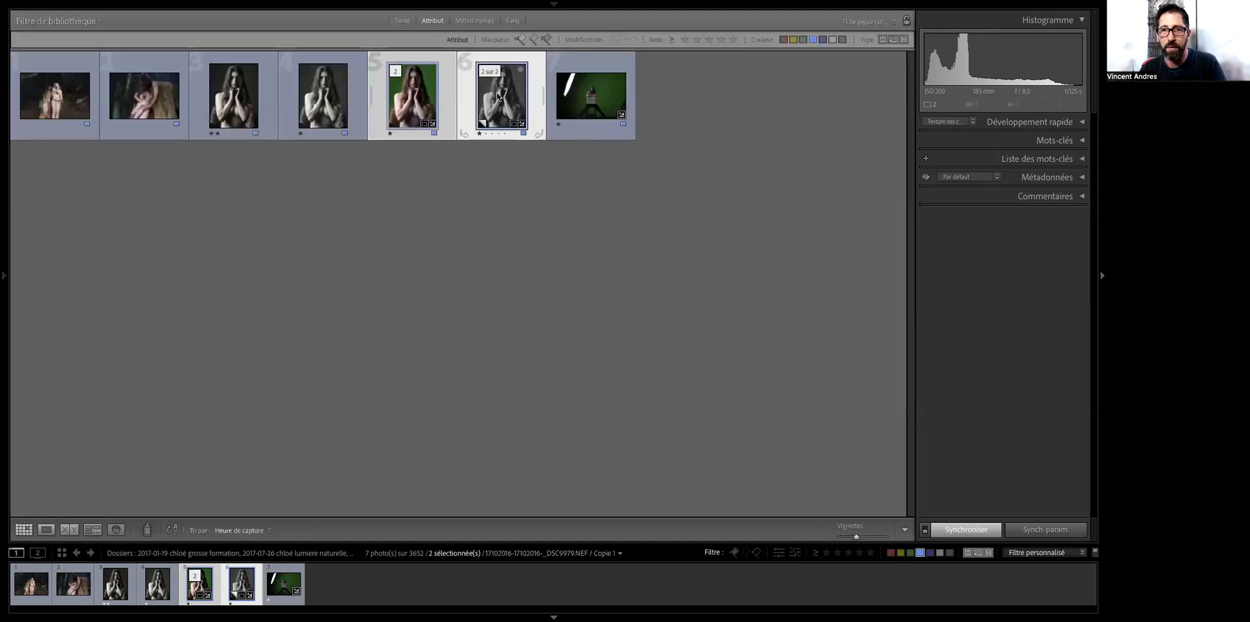
{"action": "double_click", "coordinate": [503, 99]}
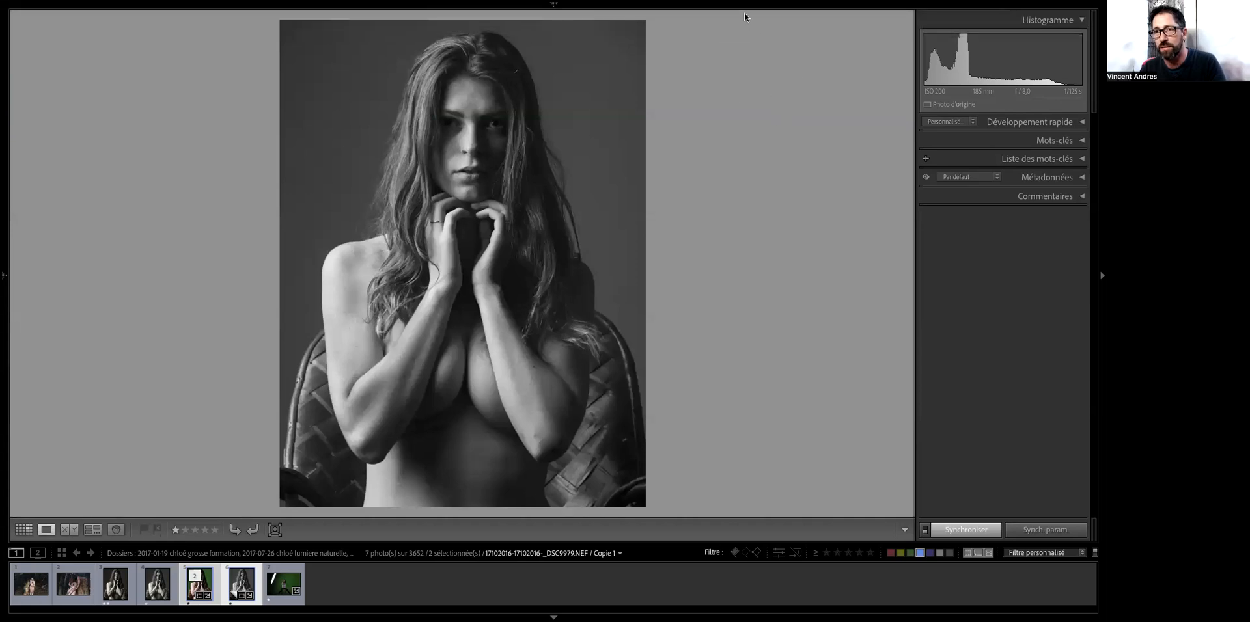
{"action": "left_click", "coordinate": [762, 21]}
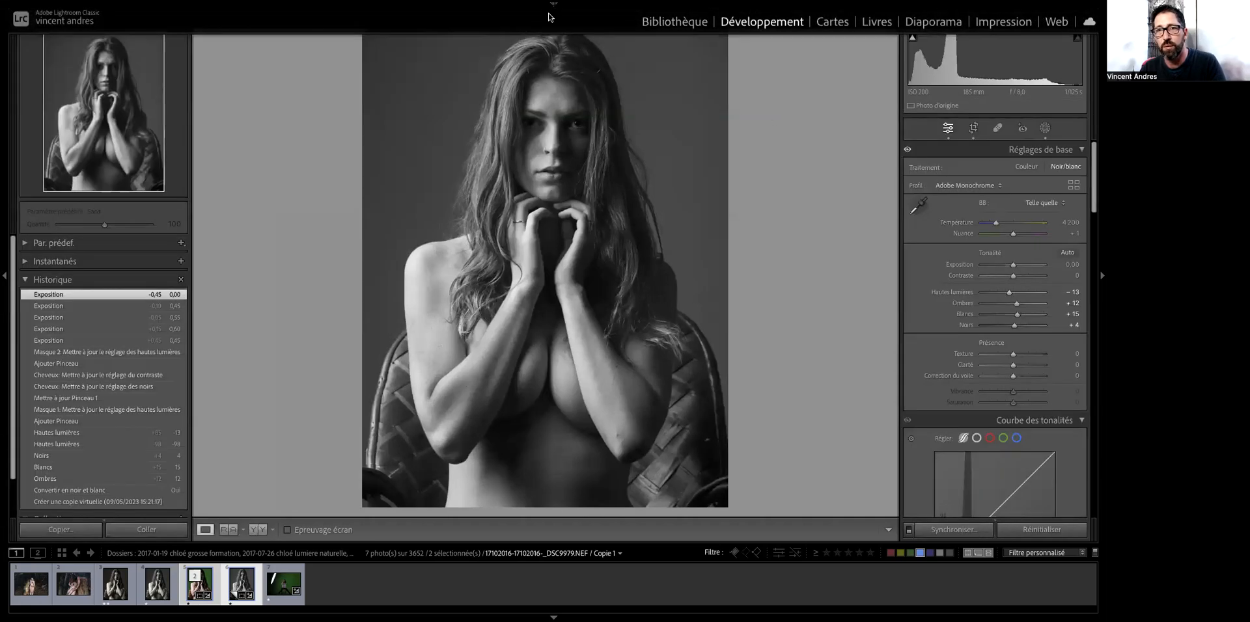
{"action": "left_click", "coordinate": [554, 5]}
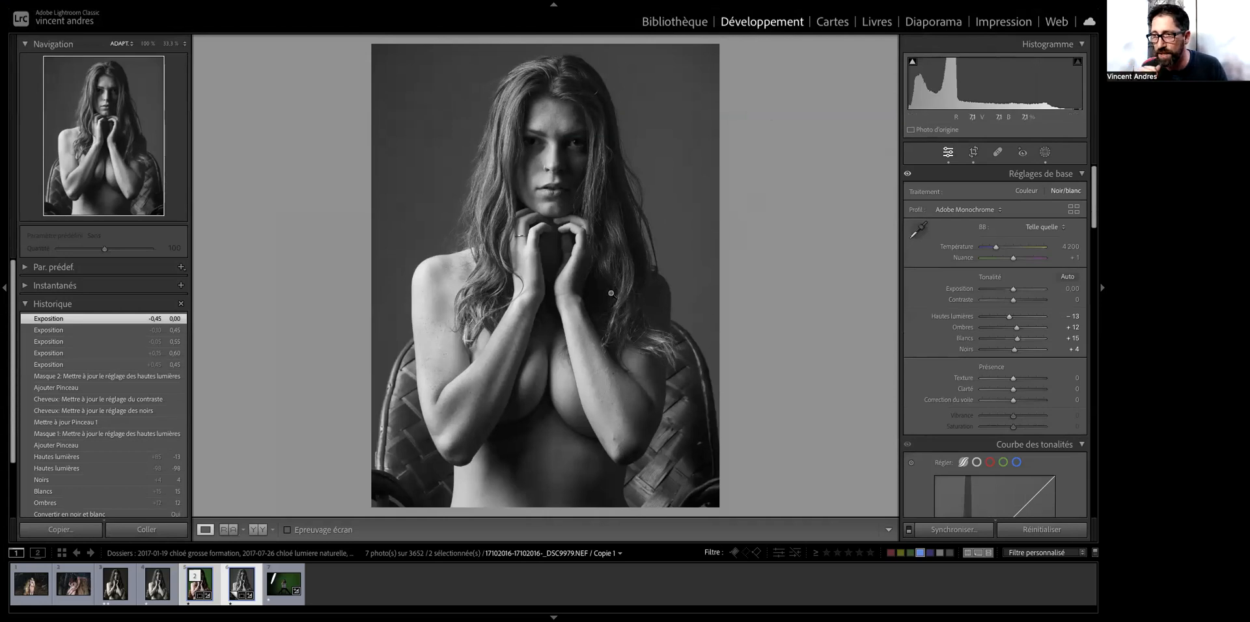
Step: Set the global Clarity to +6 and Texture to +10
{"action": "scroll", "coordinate": [1008, 389], "scroll_direction": "down", "scroll_amount": 2}
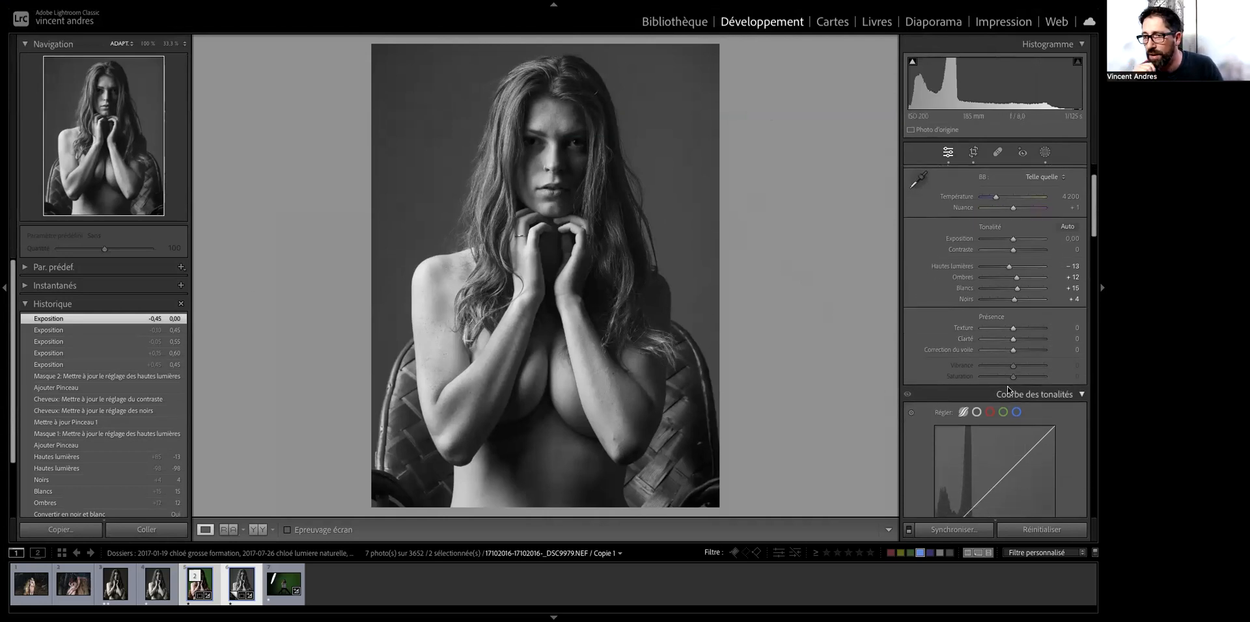
{"action": "mouse_move", "coordinate": [1012, 343]}
{"action": "left_mouse_down"}
{"action": "mouse_move", "coordinate": [1049, 335]}
{"action": "mouse_move", "coordinate": [951, 335]}
{"action": "mouse_move", "coordinate": [1009, 328]}
{"action": "left_mouse_up"}
{"action": "double_click", "coordinate": [1015, 339]}
{"action": "left_click_drag", "start_coordinate": [1012, 332], "coordinate": [1016, 330]}
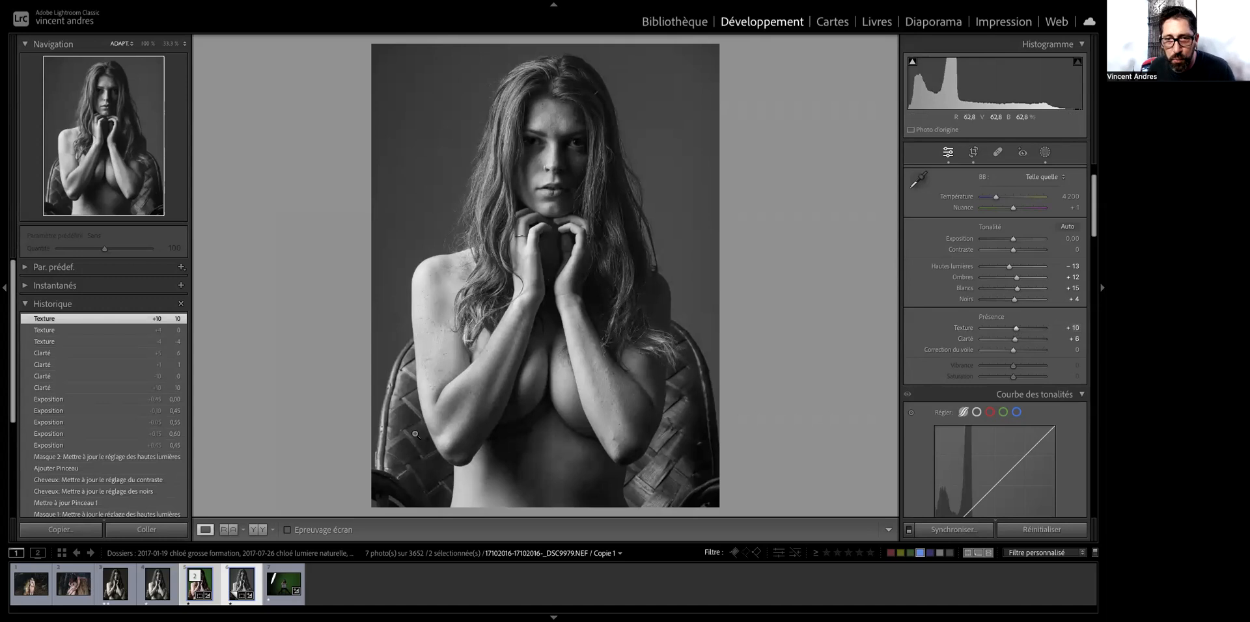
Step: Inspect the hair and arm skin at 100%, comparing Texture at 0 and +10
{"action": "left_click", "coordinate": [464, 297]}
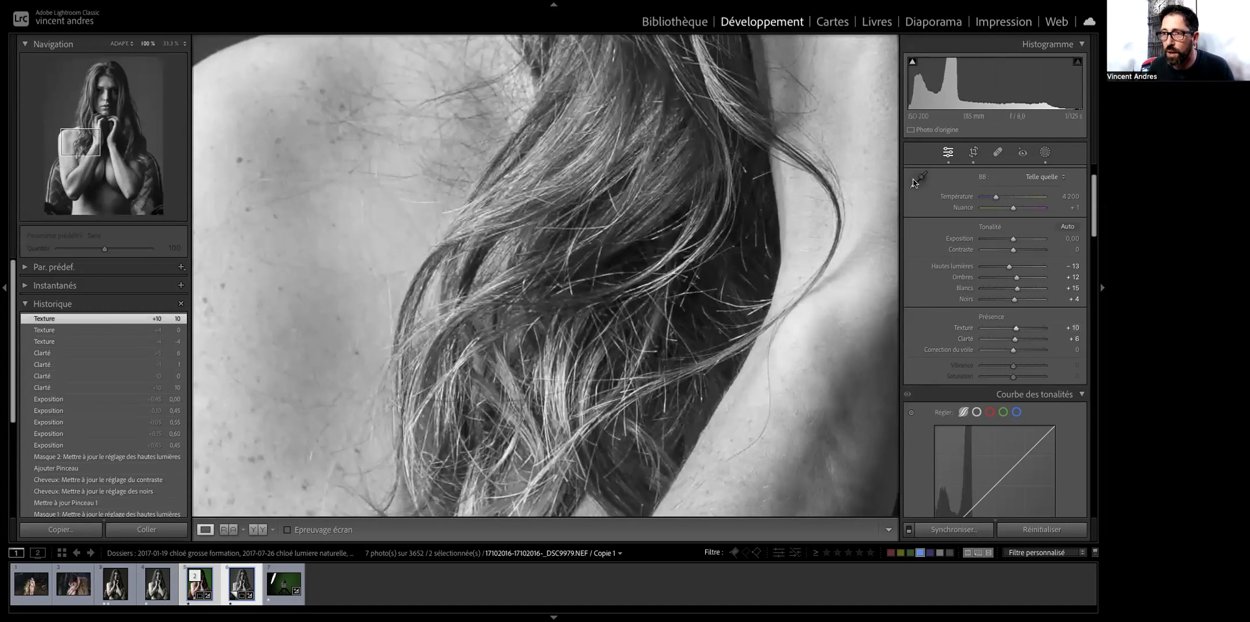
{"action": "scroll", "coordinate": [969, 336], "scroll_direction": "down", "scroll_amount": 1}
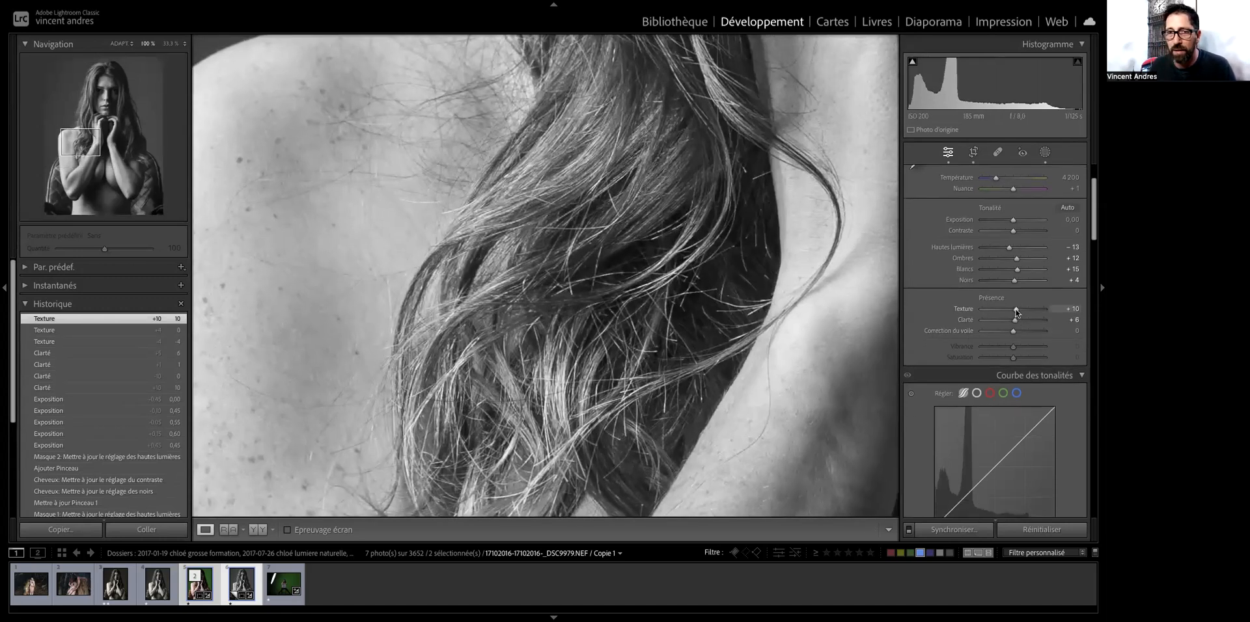
{"action": "left_click_drag", "start_coordinate": [352, 315], "coordinate": [475, 209]}
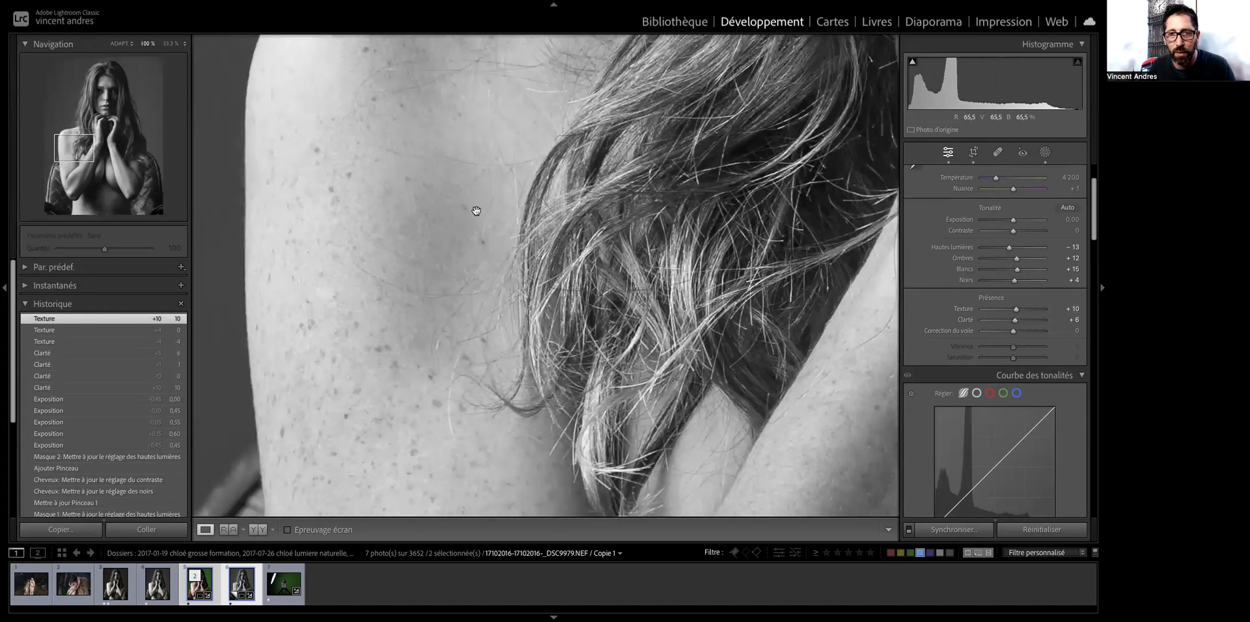
{"action": "double_click", "coordinate": [1017, 311]}
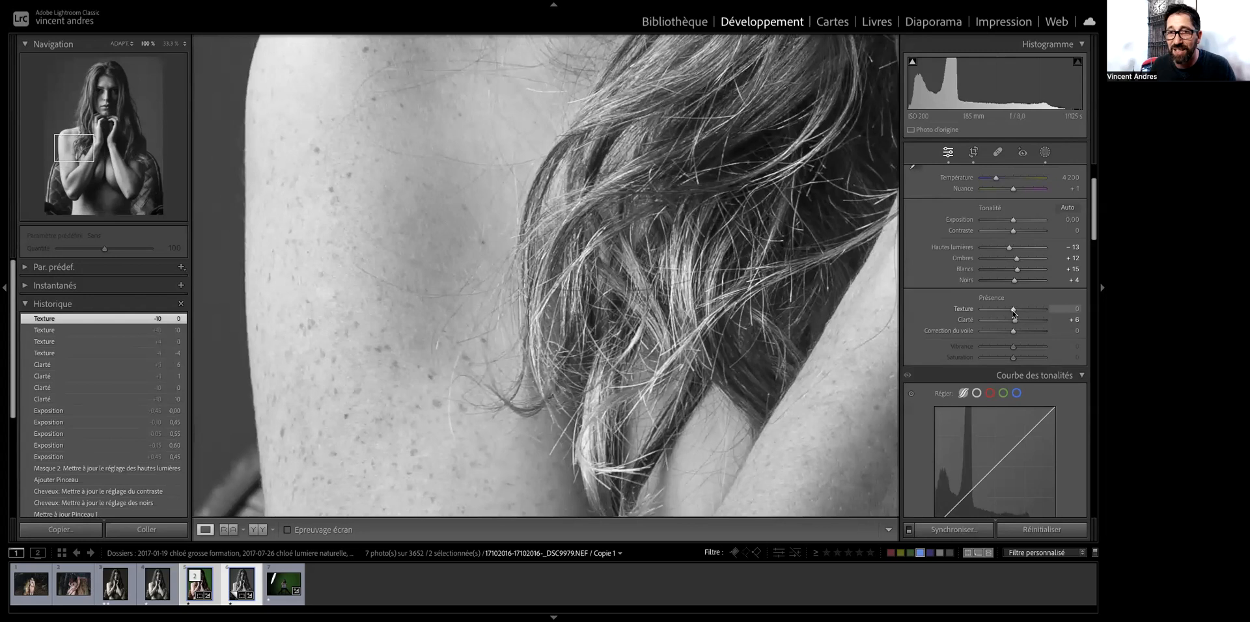
{"action": "left_click_drag", "start_coordinate": [1014, 313], "coordinate": [1016, 311]}
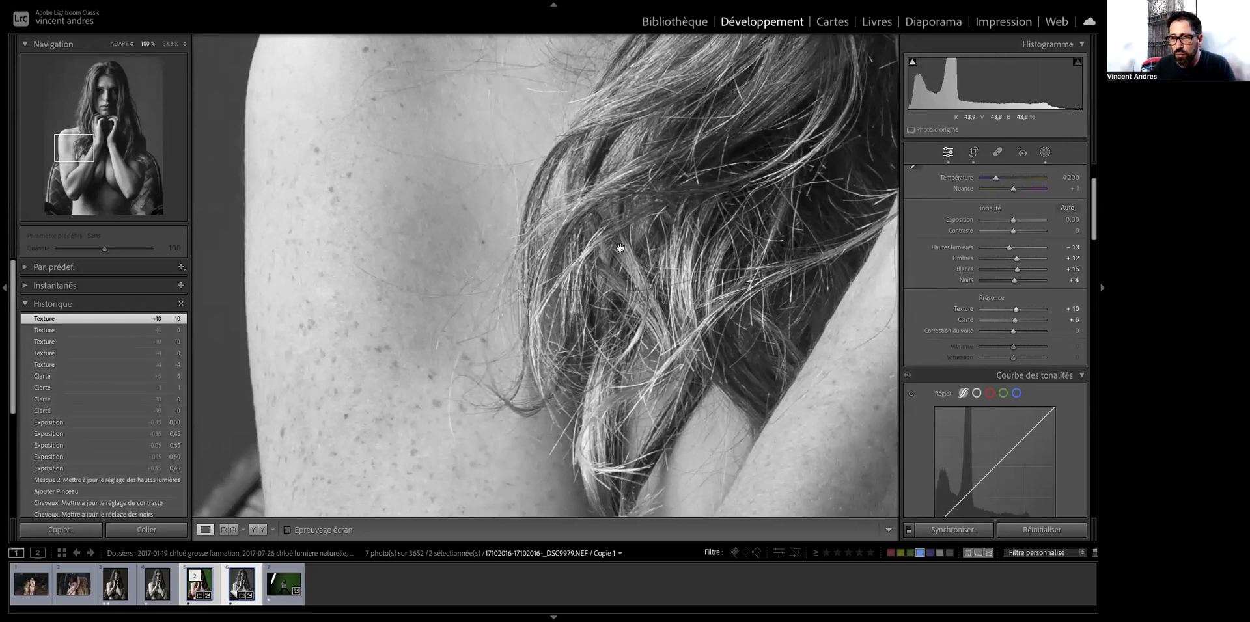
{"action": "left_click", "coordinate": [650, 276]}
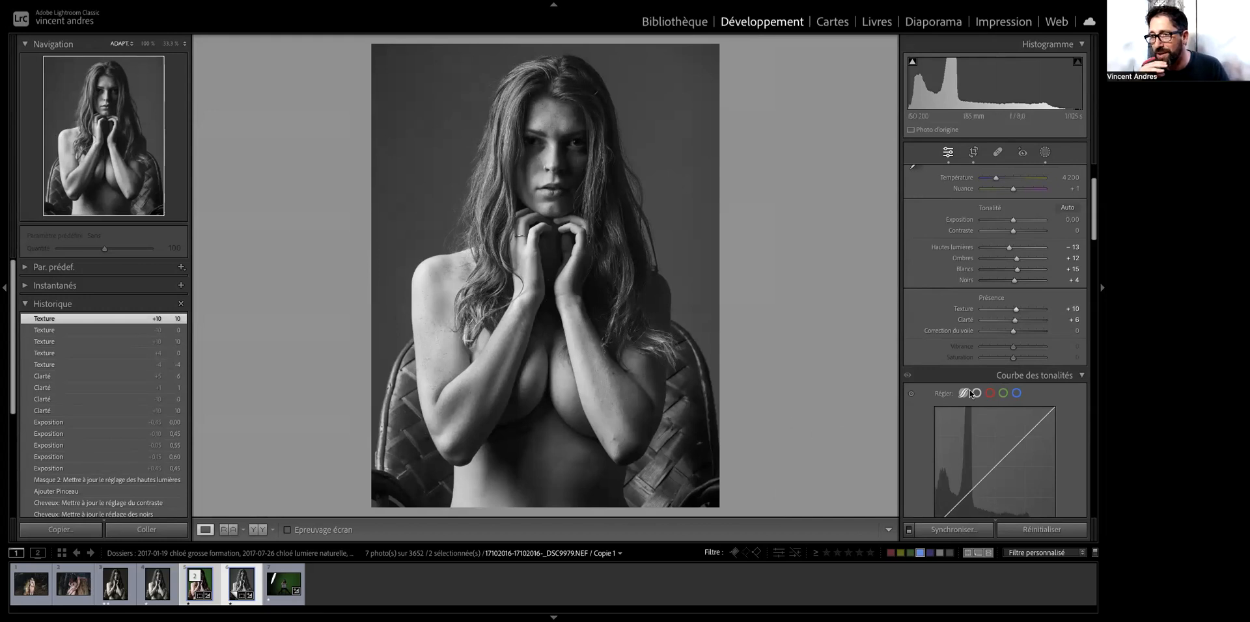
Step: Set the tone curve regions to Highlights -13, Lights +5, Darks -5 and Shadows +3
{"action": "scroll", "coordinate": [970, 394], "scroll_direction": "down", "scroll_amount": 5}
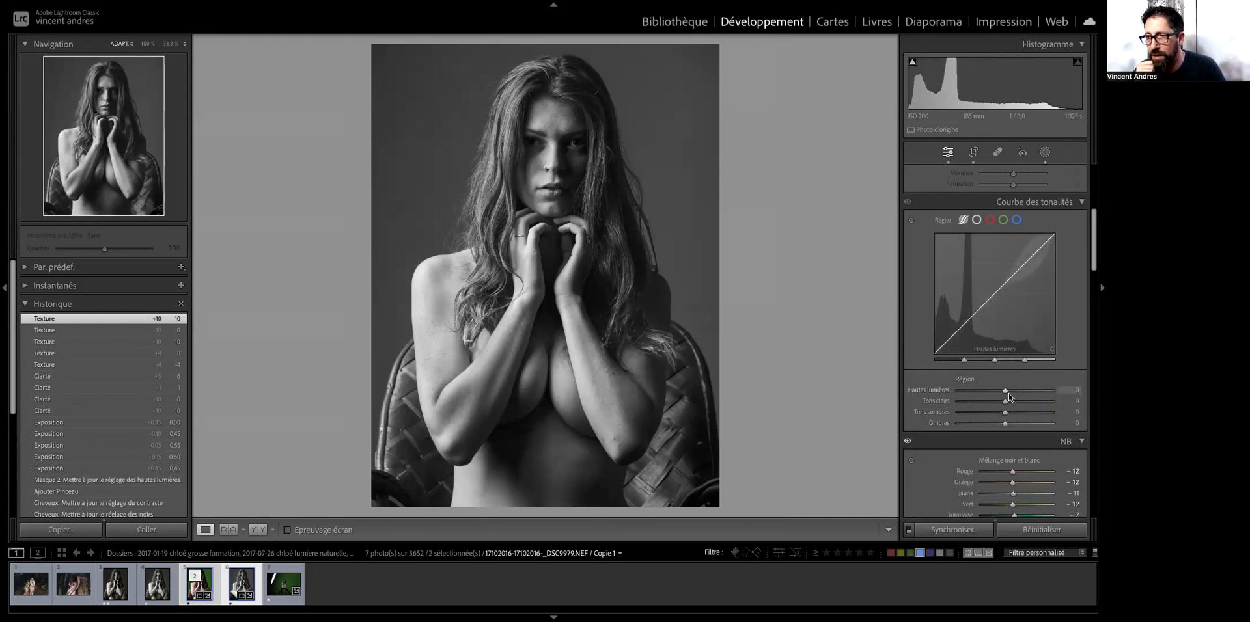
{"action": "left_click_drag", "start_coordinate": [1003, 393], "coordinate": [1006, 424]}
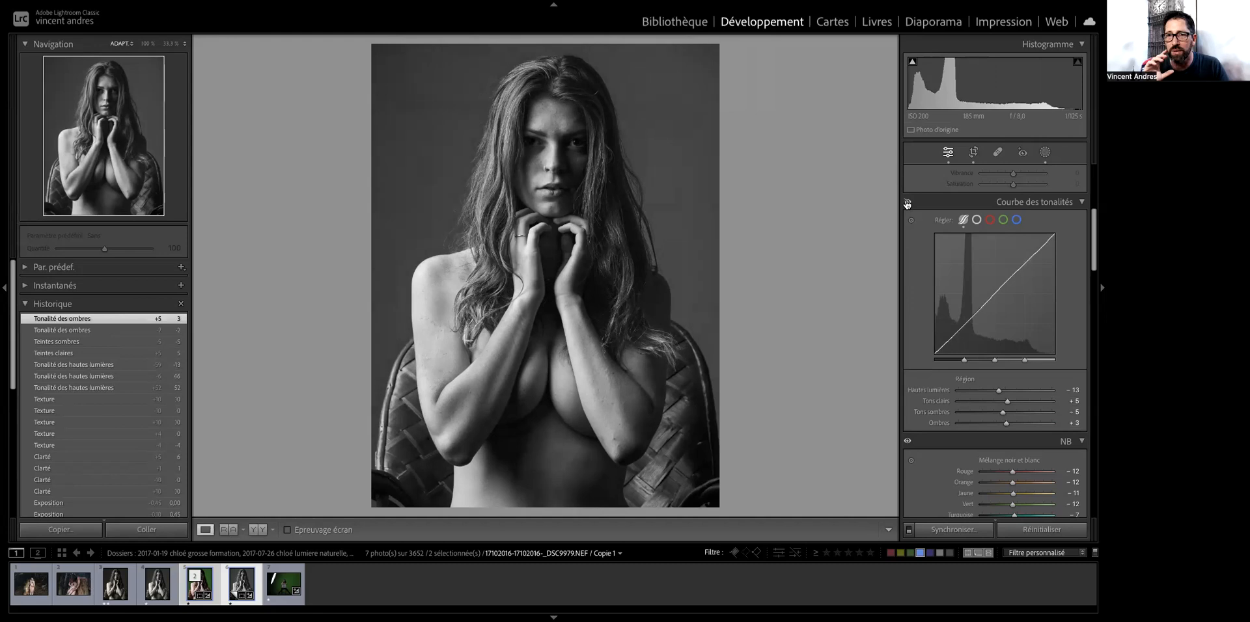
{"action": "scroll", "coordinate": [909, 261], "scroll_direction": "down", "scroll_amount": 5}
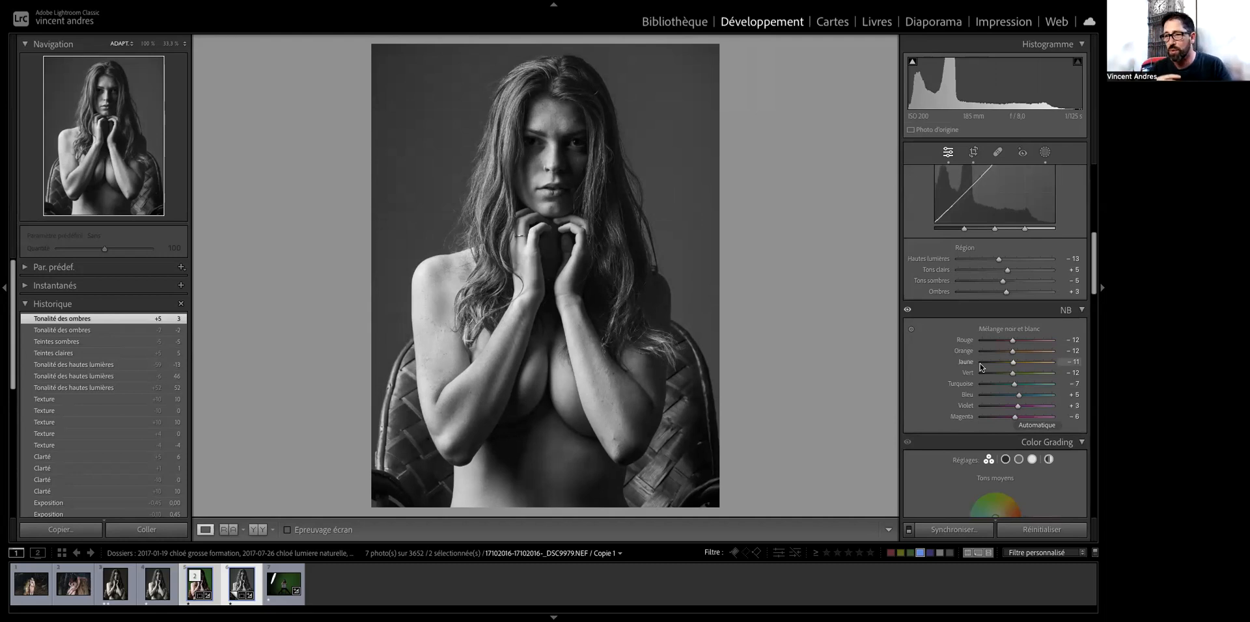
Step: Set the Green level of the black-and-white mix to -34, comparing the portrait with the mix off and on
{"action": "mouse_move", "coordinate": [1012, 374]}
{"action": "left_mouse_down"}
{"action": "mouse_move", "coordinate": [1001, 374]}
{"action": "mouse_move", "coordinate": [1023, 370]}
{"action": "mouse_move", "coordinate": [1007, 377]}
{"action": "left_mouse_up"}
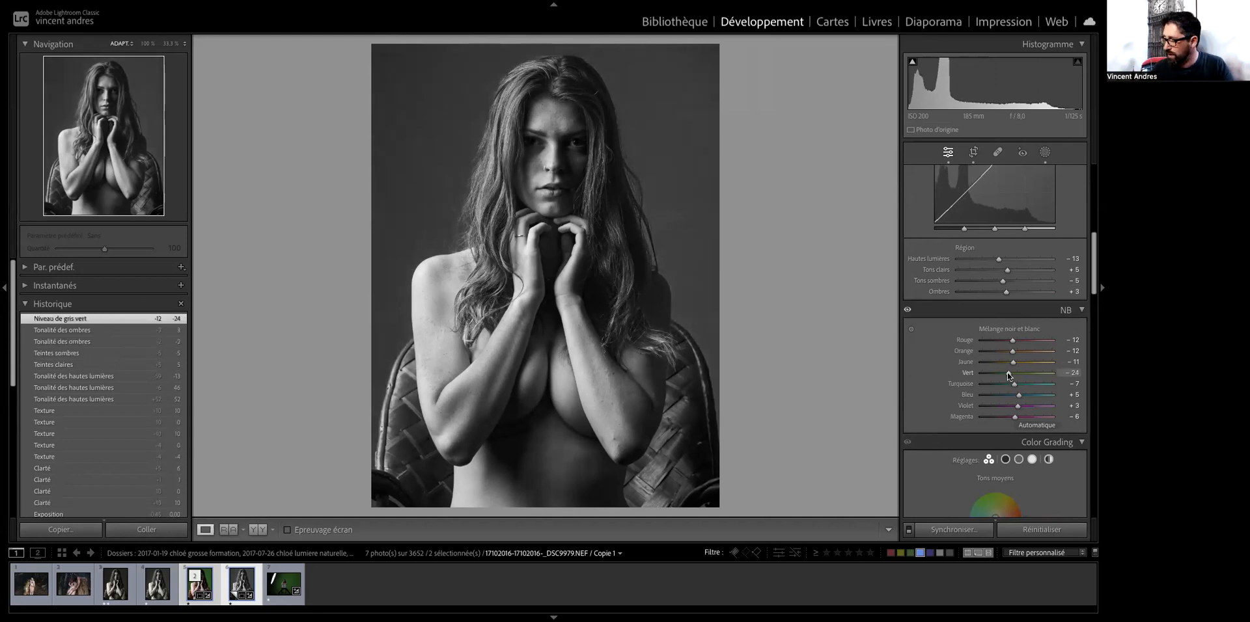
{"action": "scroll", "coordinate": [1008, 376], "scroll_direction": "down", "scroll_amount": 10}
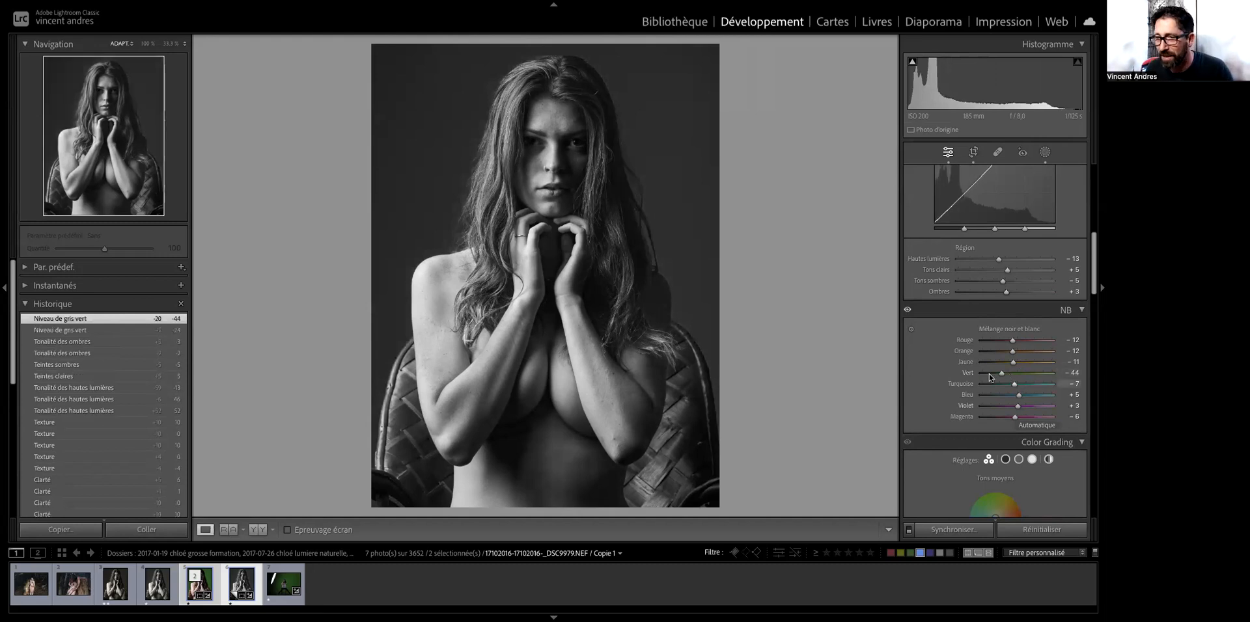
{"action": "left_click", "coordinate": [907, 311]}
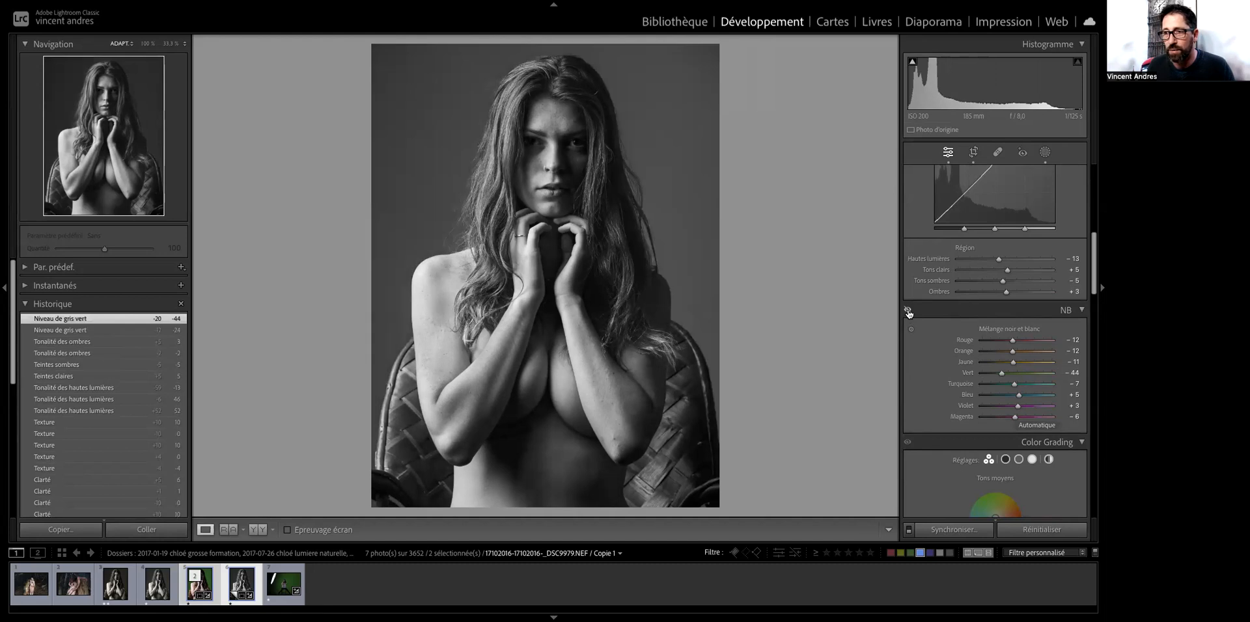
{"action": "left_click", "coordinate": [907, 311]}
{"action": "left_click", "coordinate": [907, 311]}
{"action": "left_click", "coordinate": [907, 311]}
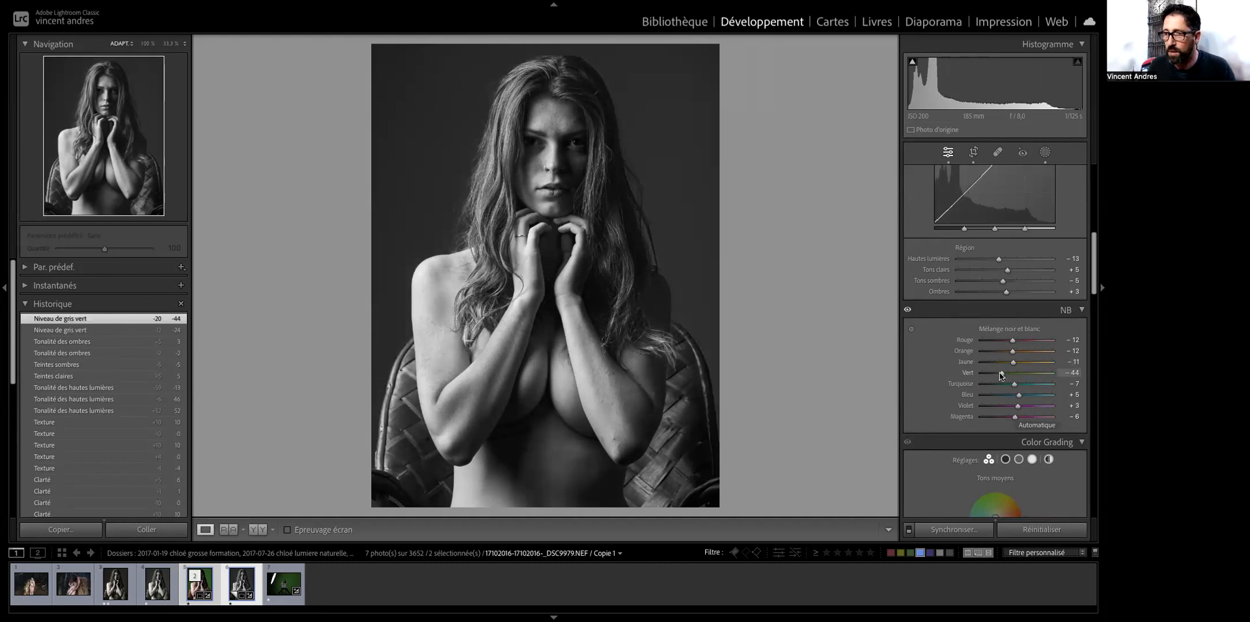
{"action": "key", "text": "Up"}
{"action": "key", "text": "Up"}
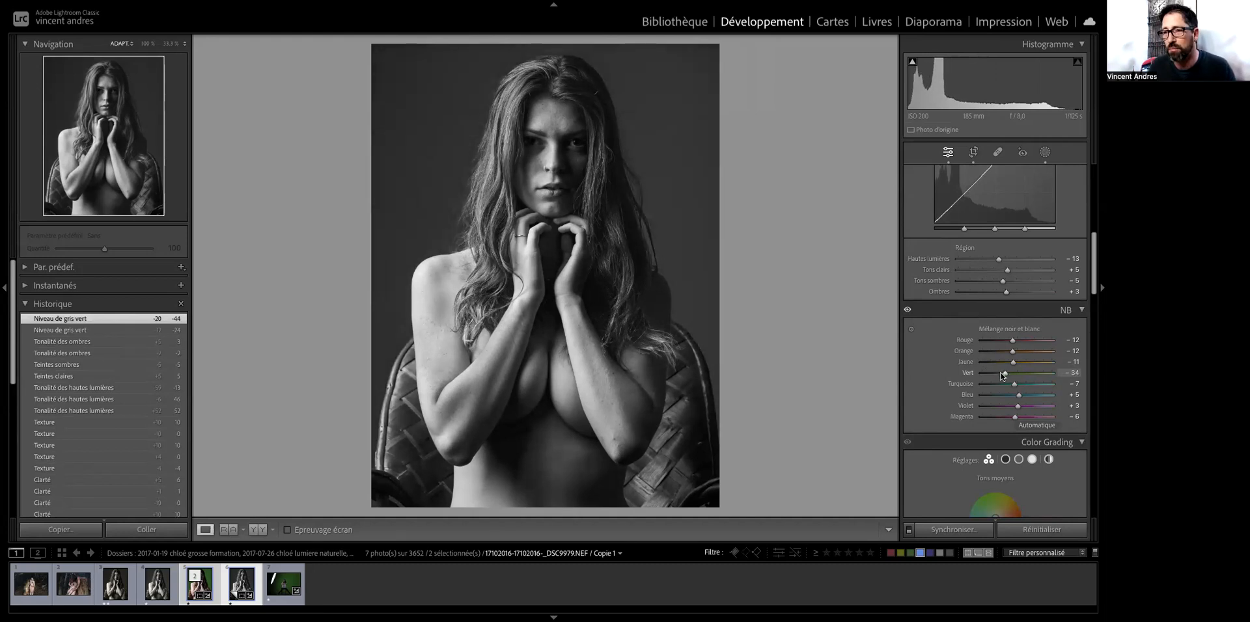
Step: Set the black-and-white mix to Red +7, Orange -4, Magenta +13 and Violet -19
{"action": "left_click_drag", "start_coordinate": [1012, 341], "coordinate": [1019, 347]}
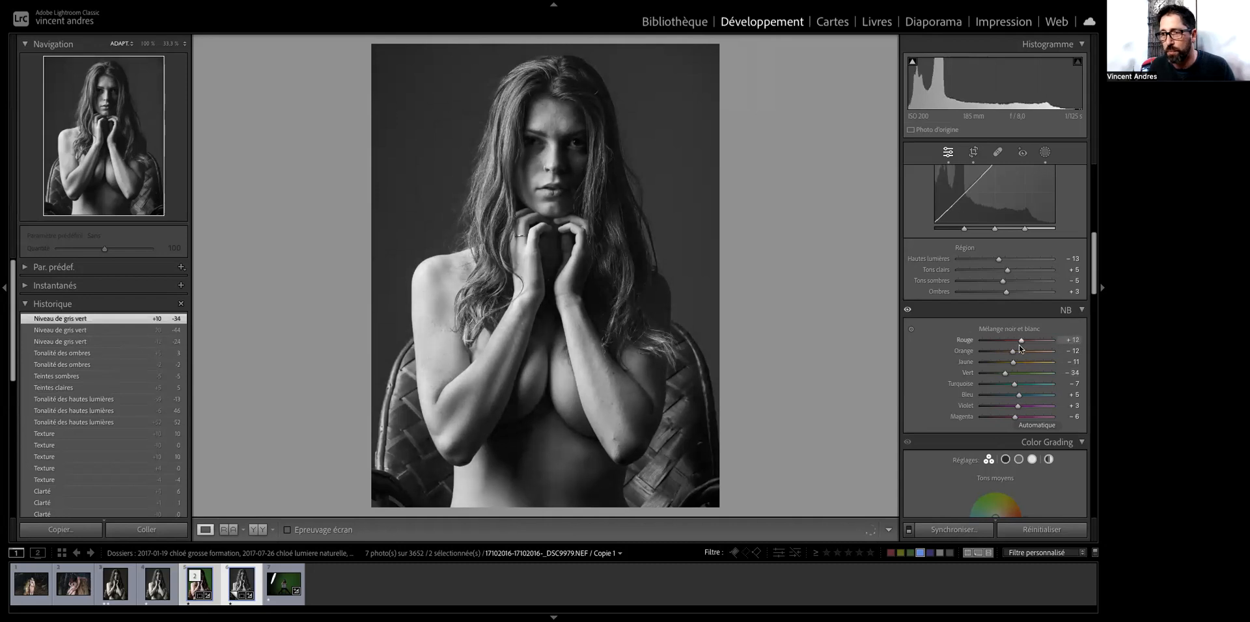
{"action": "mouse_move", "coordinate": [1010, 354]}
{"action": "left_mouse_down"}
{"action": "mouse_move", "coordinate": [1021, 352]}
{"action": "mouse_move", "coordinate": [986, 353]}
{"action": "mouse_move", "coordinate": [1013, 353]}
{"action": "left_mouse_up"}
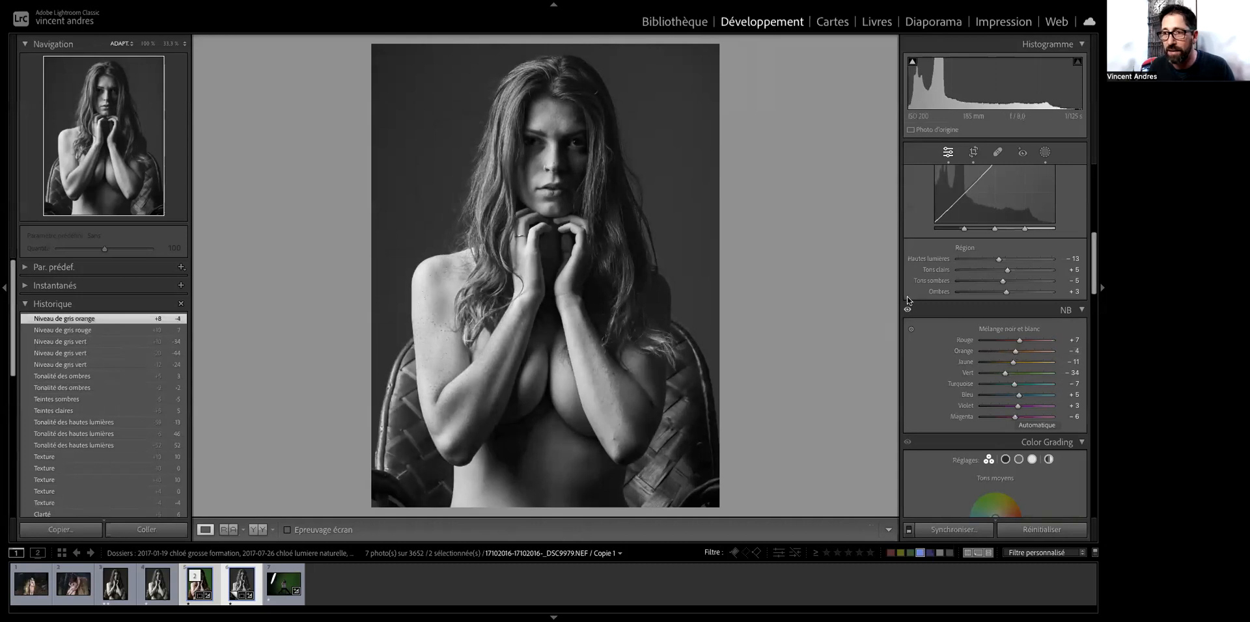
{"action": "left_click", "coordinate": [910, 329]}
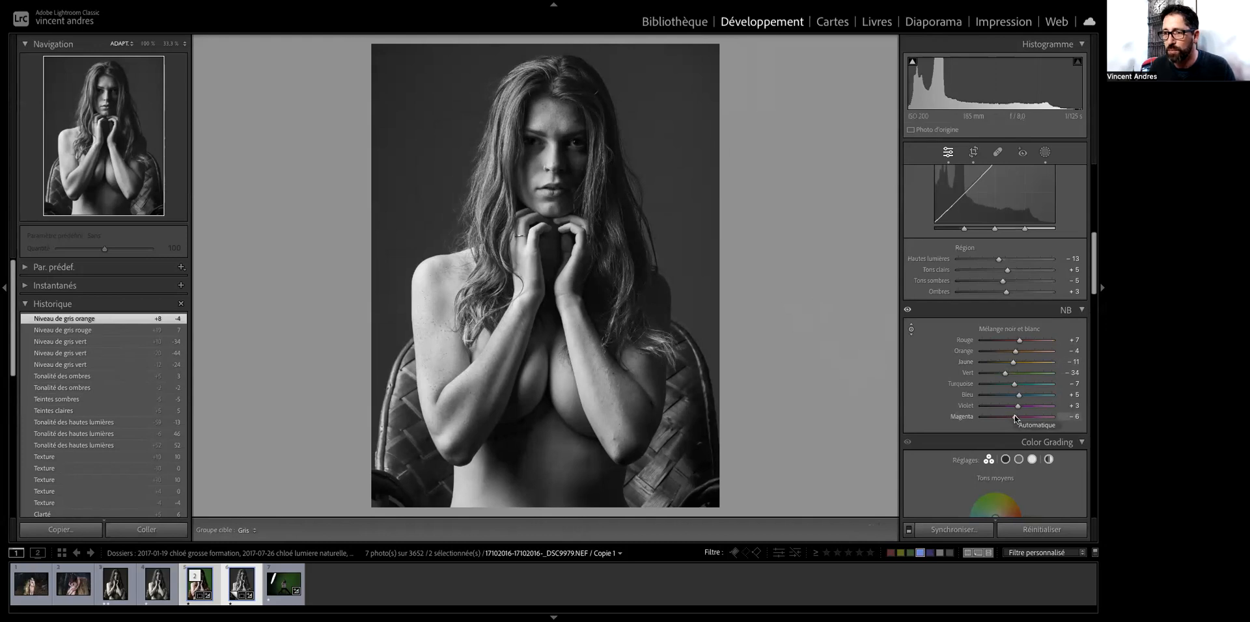
{"action": "mouse_move", "coordinate": [1014, 418]}
{"action": "left_mouse_down"}
{"action": "mouse_move", "coordinate": [1025, 418]}
{"action": "mouse_move", "coordinate": [999, 418]}
{"action": "mouse_move", "coordinate": [1054, 418]}
{"action": "mouse_move", "coordinate": [1003, 418]}
{"action": "mouse_move", "coordinate": [1021, 419]}
{"action": "left_mouse_up"}
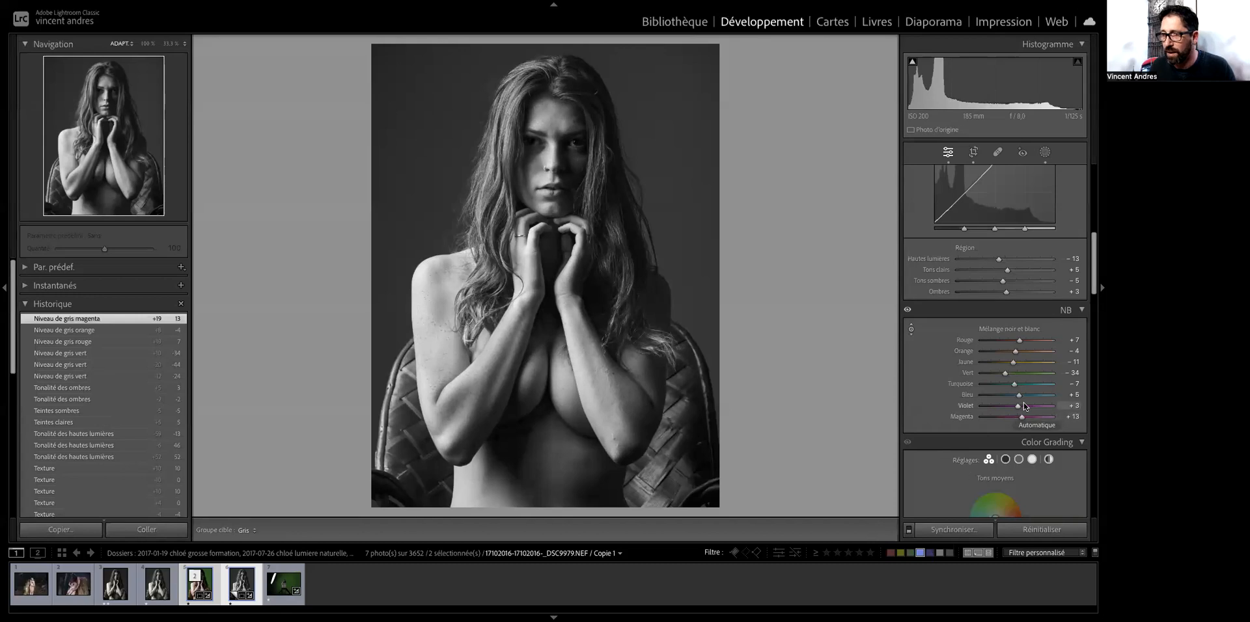
{"action": "mouse_move", "coordinate": [1019, 408]}
{"action": "left_mouse_down"}
{"action": "mouse_move", "coordinate": [985, 408]}
{"action": "mouse_move", "coordinate": [1010, 408]}
{"action": "left_mouse_up"}
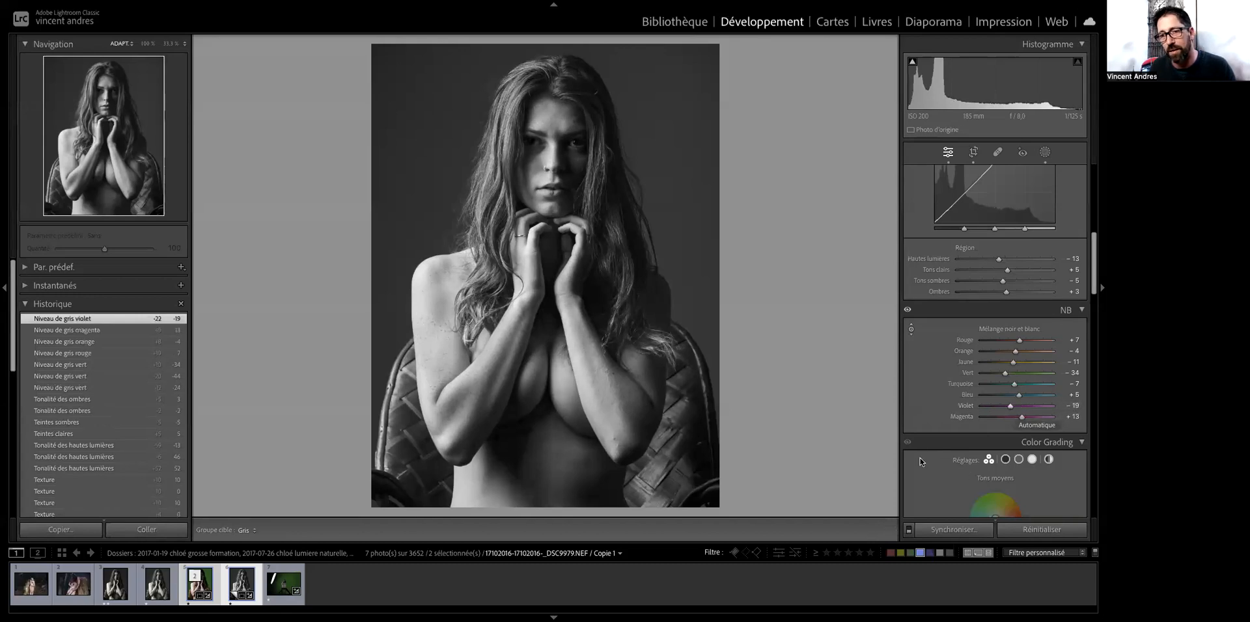
Step: Compare the portrait with and without the manual black-and-white mix
{"action": "left_click", "coordinate": [908, 311]}
{"action": "left_click", "coordinate": [908, 312]}
{"action": "left_click", "coordinate": [908, 313]}
{"action": "left_click", "coordinate": [908, 312]}
{"action": "left_click", "coordinate": [908, 312]}
{"action": "left_click", "coordinate": [907, 312]}
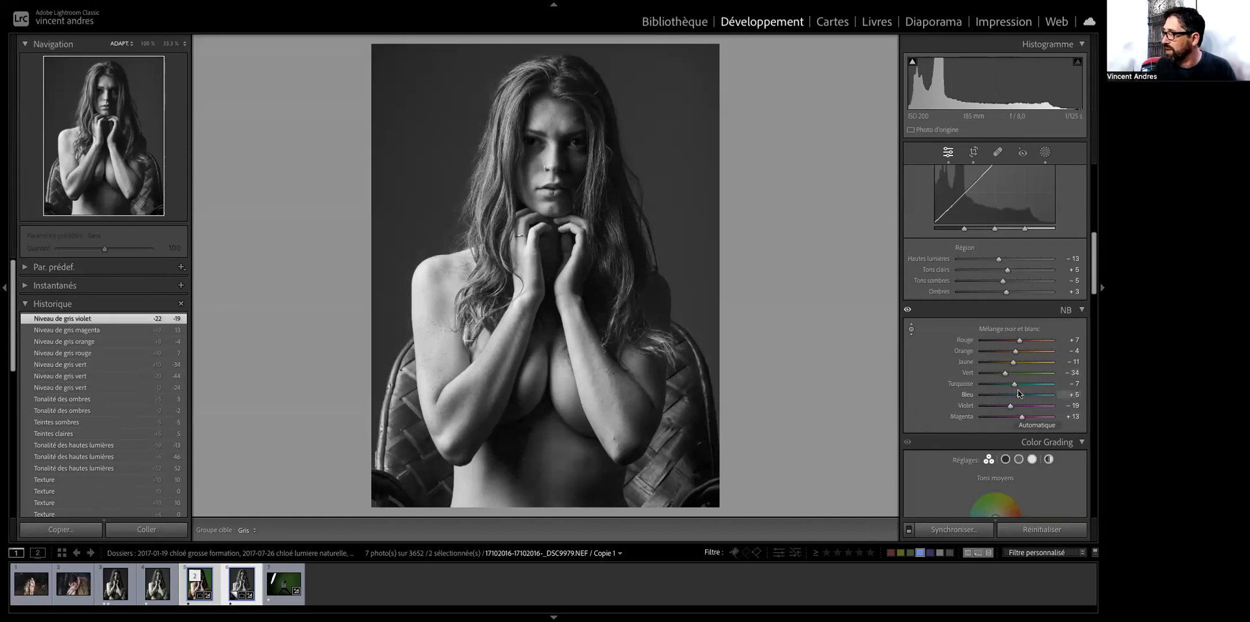
Step: Apply the automatic black-and-white mix, adjusting it to Red +18, Orange -4, Green -39, Turquoise -5, Violet +3 and Magenta +14
{"action": "left_click", "coordinate": [1046, 426]}
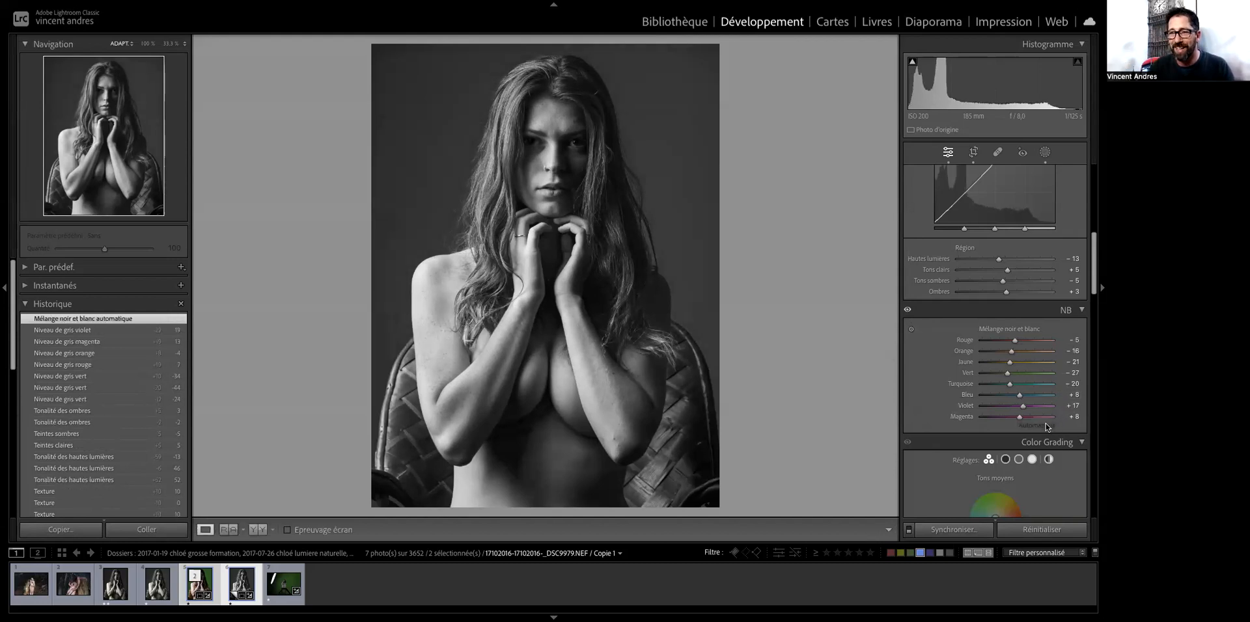
{"action": "left_click_drag", "start_coordinate": [1007, 374], "coordinate": [1019, 407]}
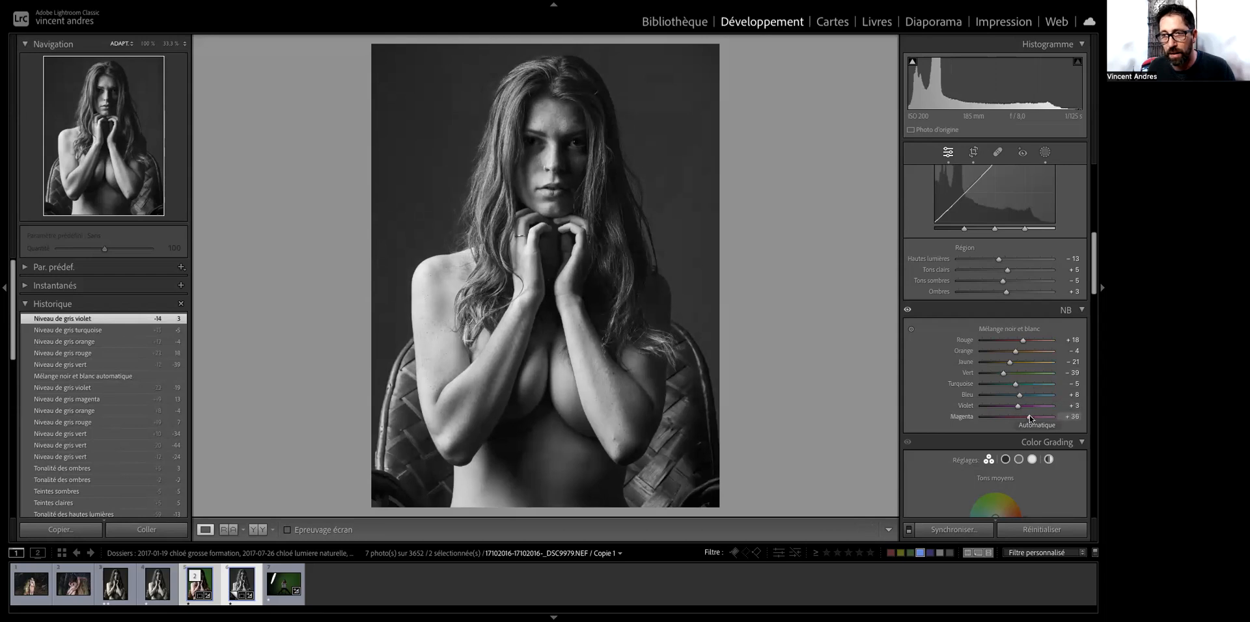
{"action": "mouse_move", "coordinate": [1022, 419]}
{"action": "left_mouse_down"}
{"action": "mouse_move", "coordinate": [996, 420]}
{"action": "mouse_move", "coordinate": [1022, 417]}
{"action": "left_mouse_up"}
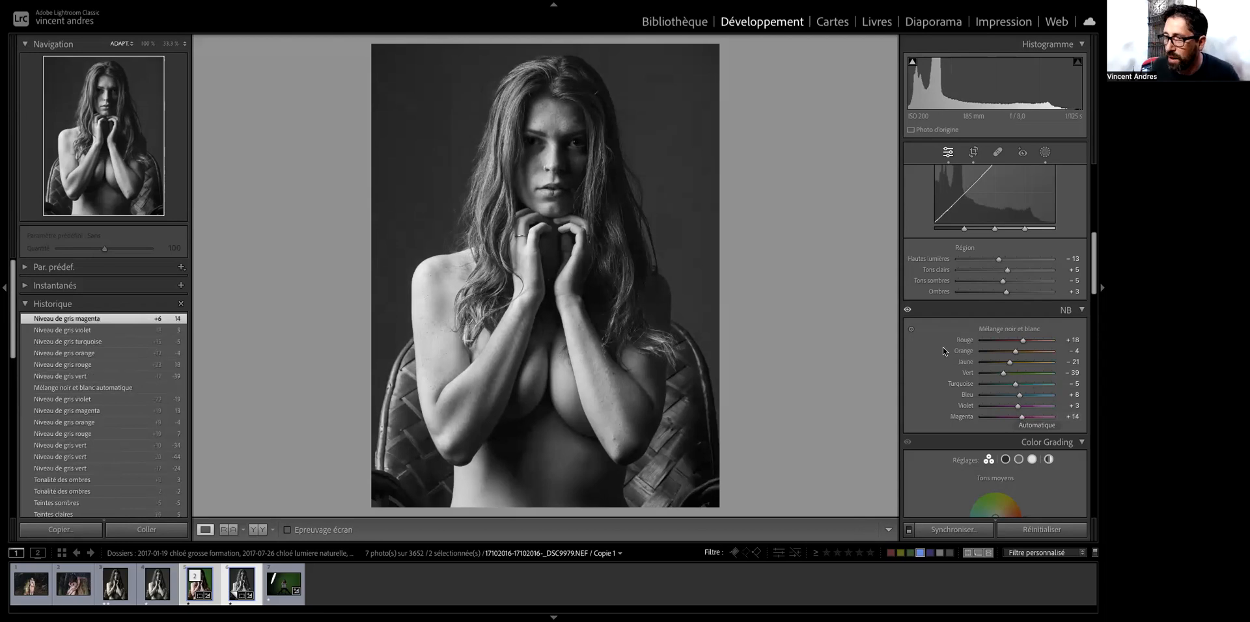
Step: Check the effect of the refined black-and-white mix by switching it off and on repeatedly
{"action": "left_click", "coordinate": [911, 328]}
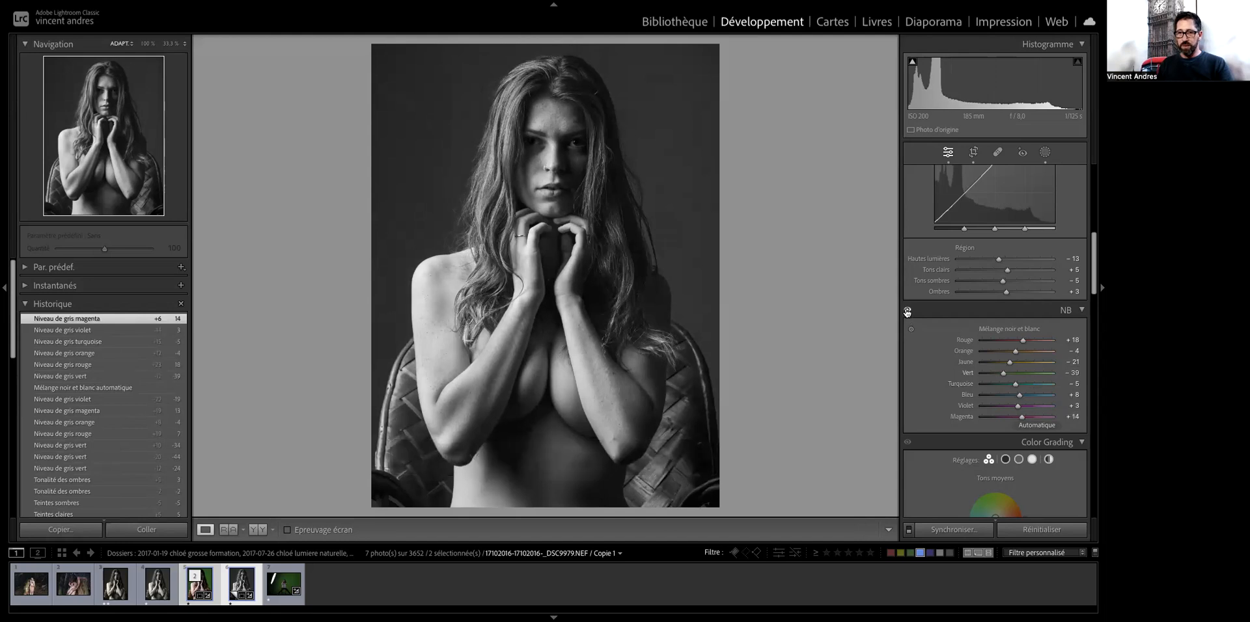
{"action": "left_click", "coordinate": [907, 310]}
{"action": "left_click", "coordinate": [907, 310]}
{"action": "left_click", "coordinate": [906, 310]}
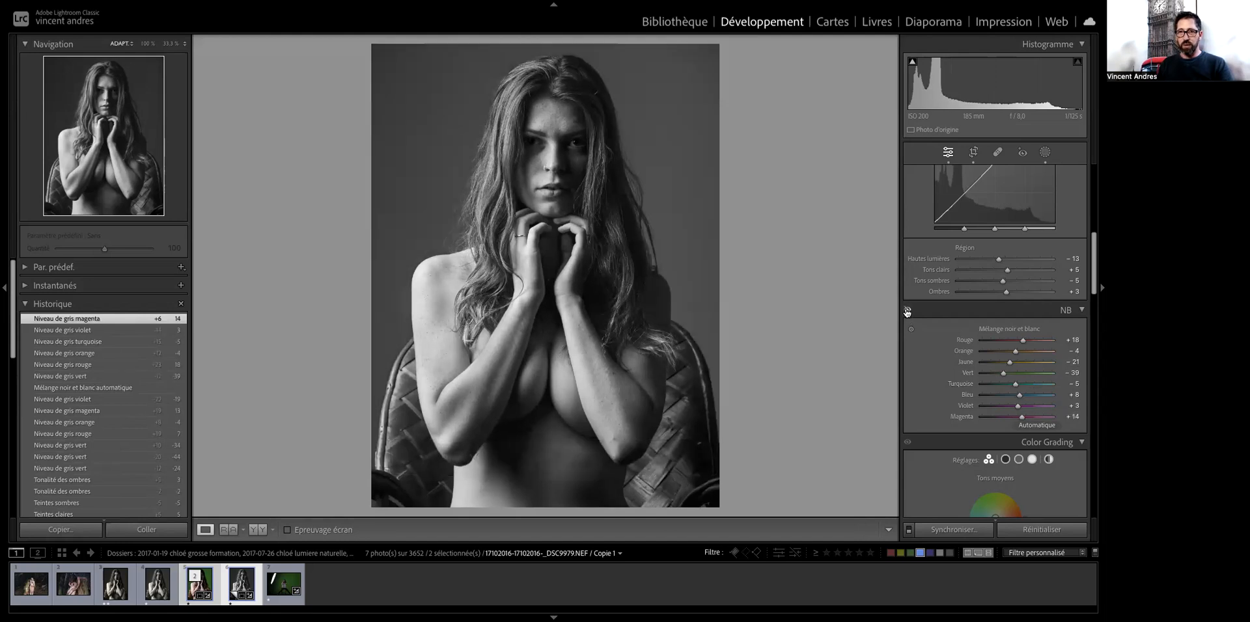
{"action": "left_click", "coordinate": [906, 311]}
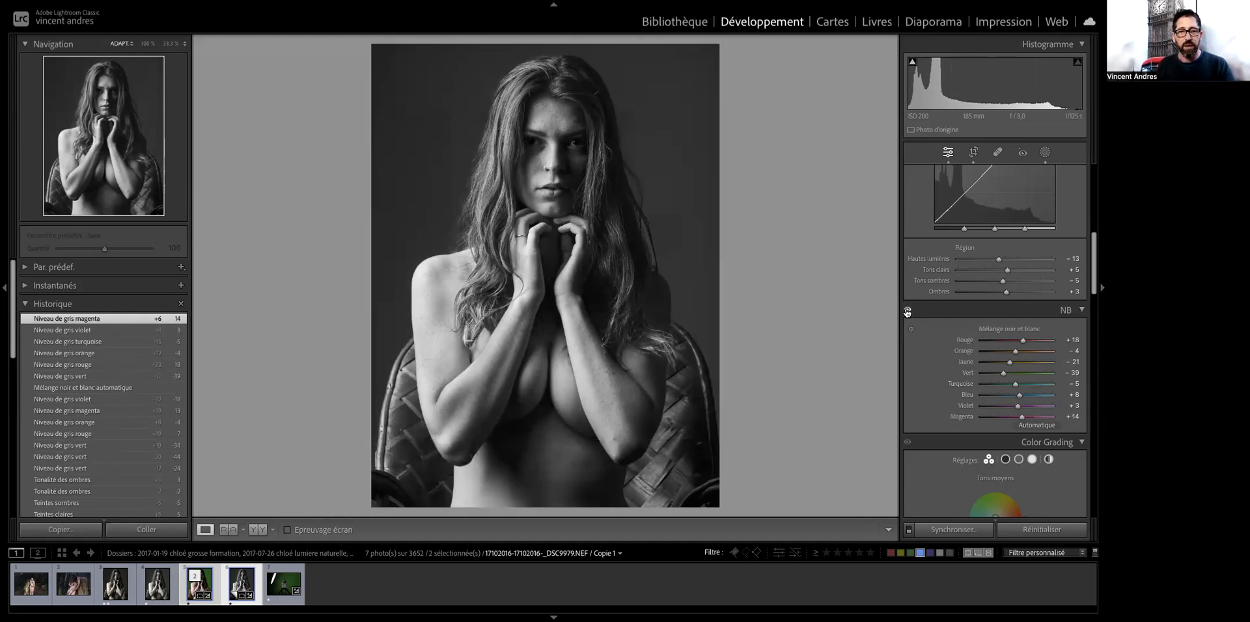
Step: Compare the virtual copy side by side with the earlier edited black-and-white version, _DSC9979-Modifier.tif
{"action": "left_click", "coordinate": [226, 598]}
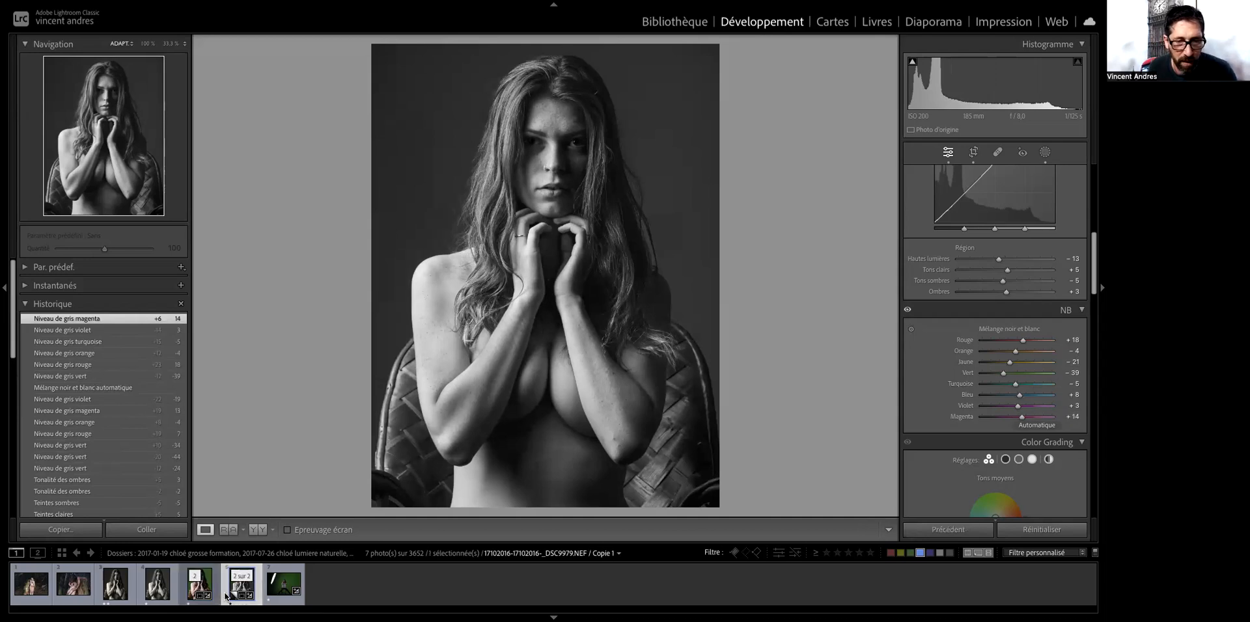
{"action": "left_click", "coordinate": [164, 606], "text": "ctrl"}
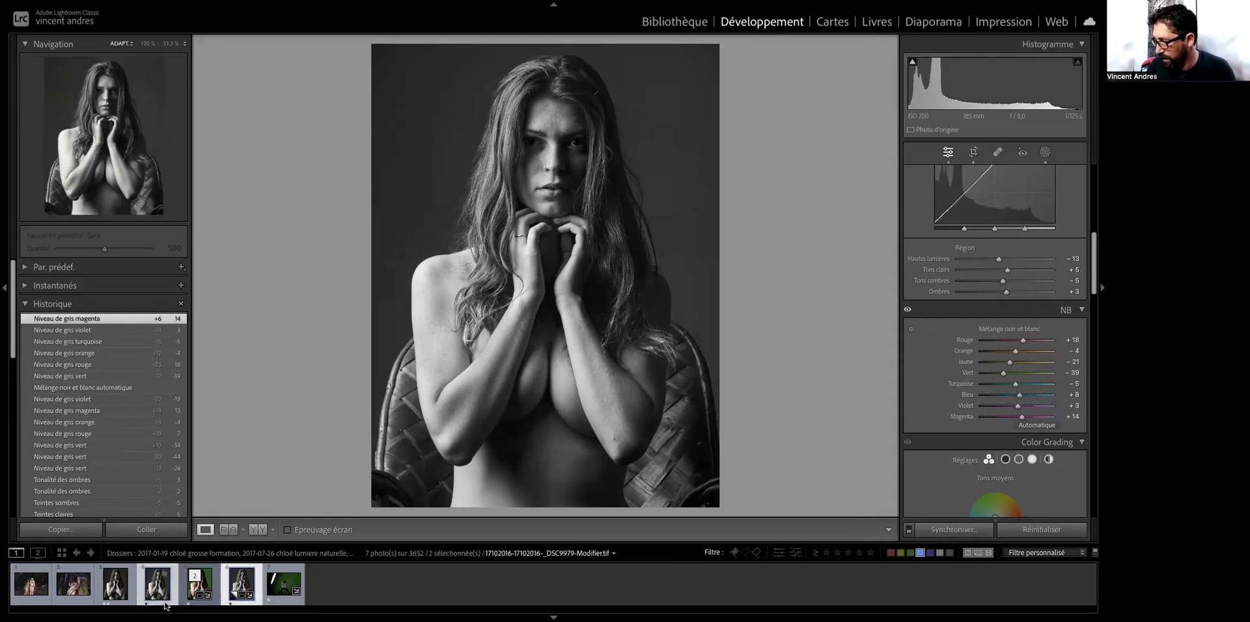
{"action": "key", "text": "c"}
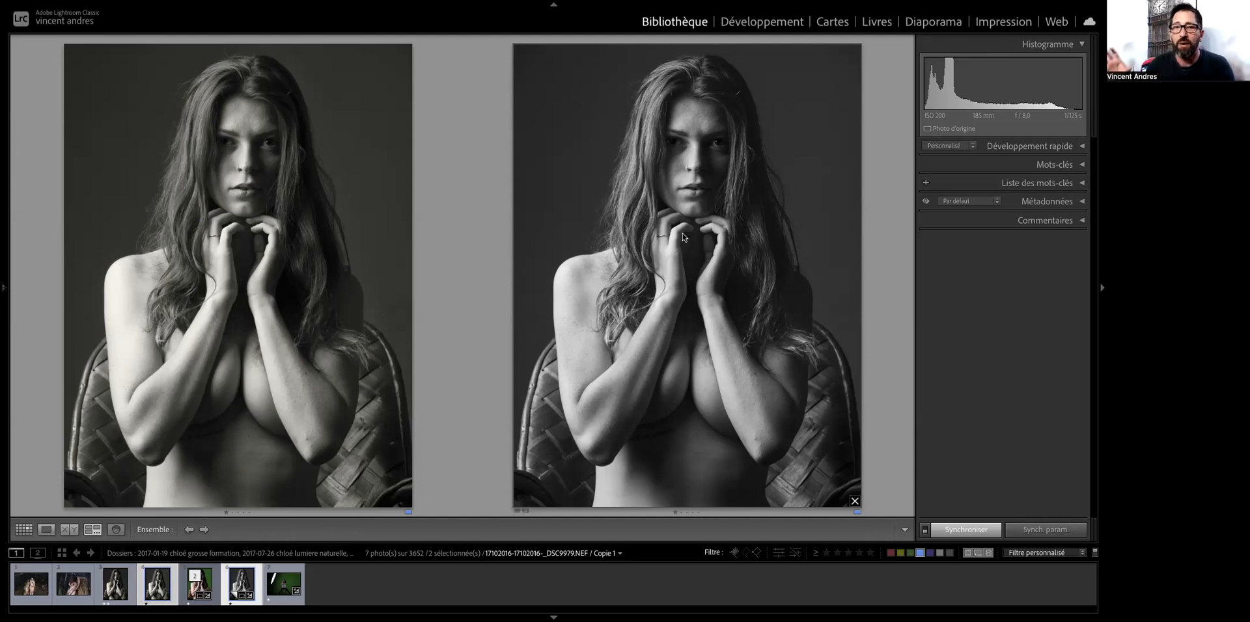
Step: Return to the library grid, select only the black-and-white virtual copy and reopen it in the Develop module
{"action": "key", "text": "g"}
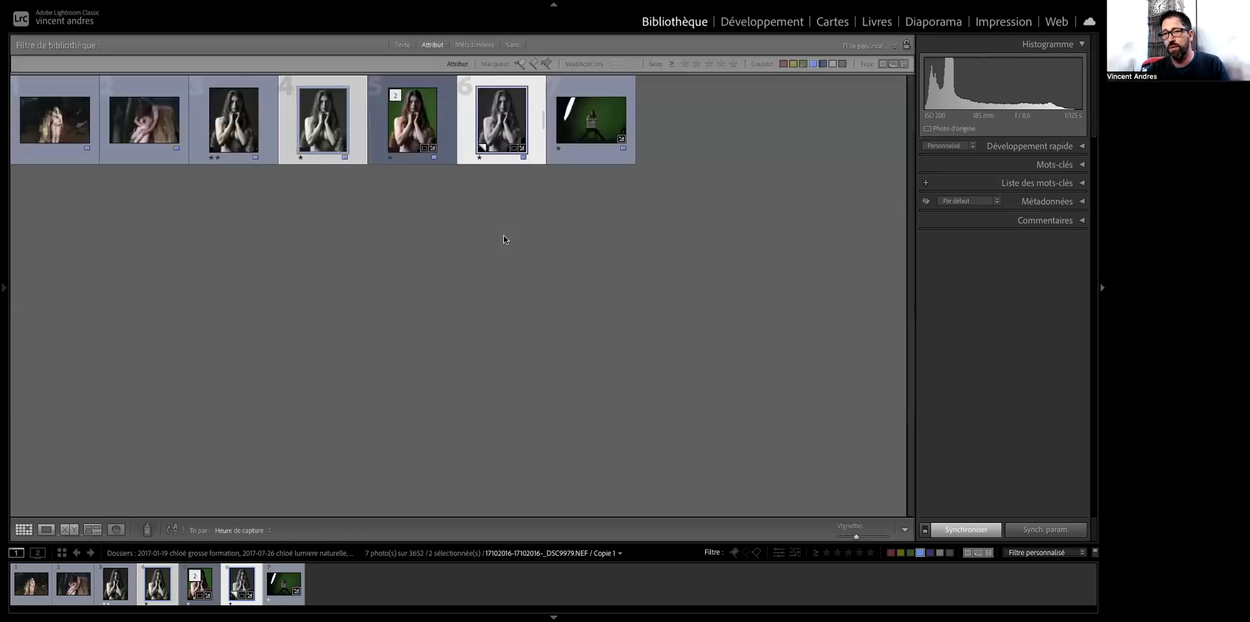
{"action": "left_click", "coordinate": [537, 133]}
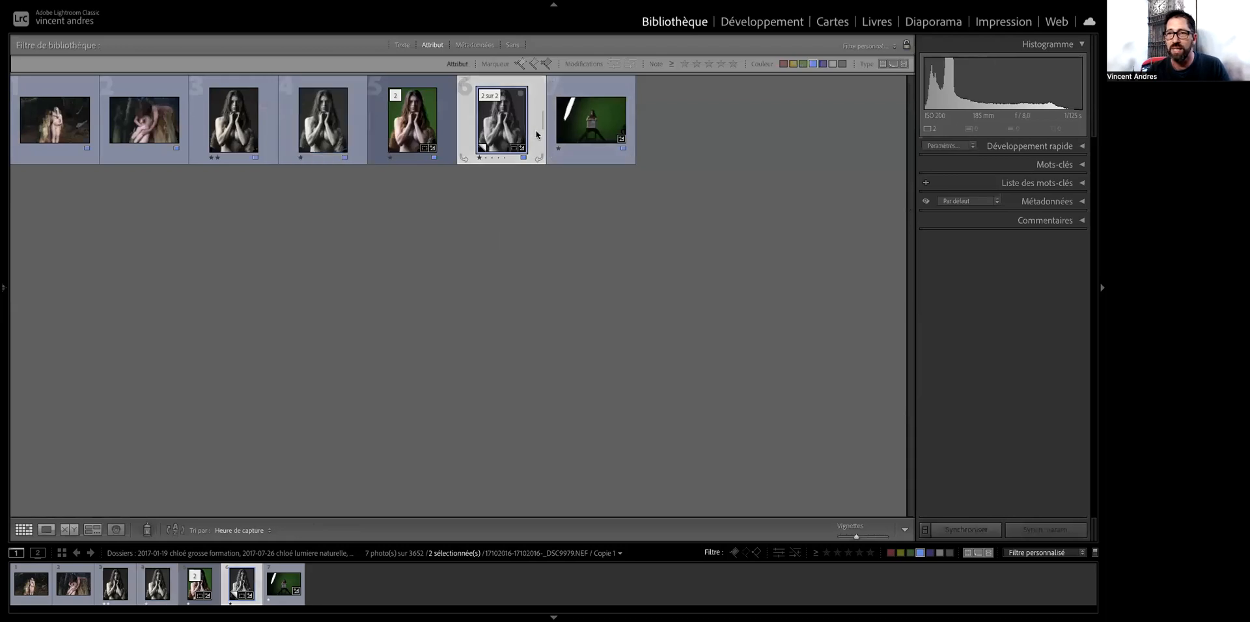
{"action": "left_click", "coordinate": [748, 22]}
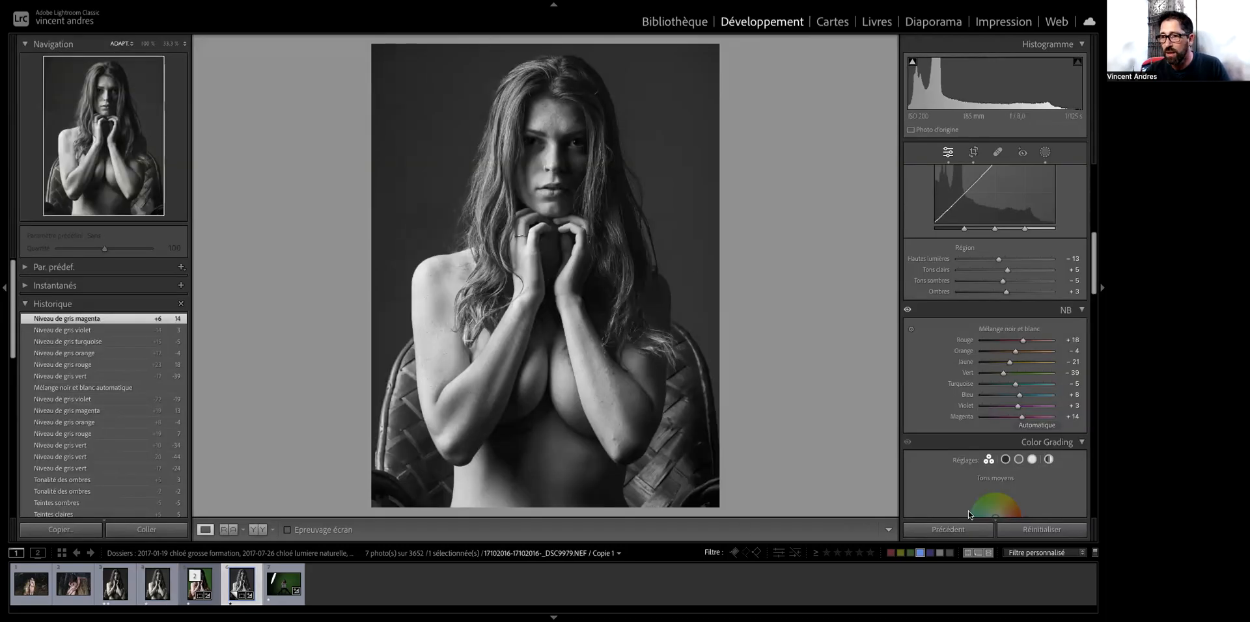
Step: Try a midtone tint in Color Grading and return the midtone saturation to 0
{"action": "scroll", "coordinate": [967, 456], "scroll_direction": "down", "scroll_amount": 5}
{"action": "scroll", "coordinate": [968, 505], "scroll_direction": "down", "scroll_amount": 3}
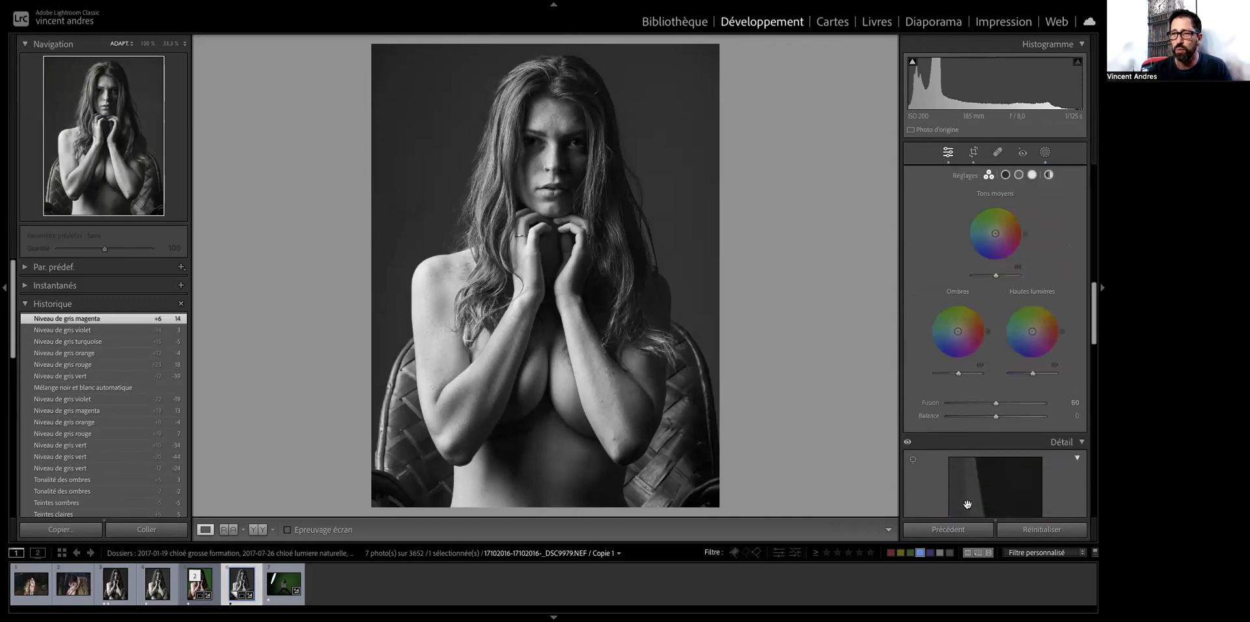
{"action": "scroll", "coordinate": [967, 505], "scroll_direction": "up", "scroll_amount": 1}
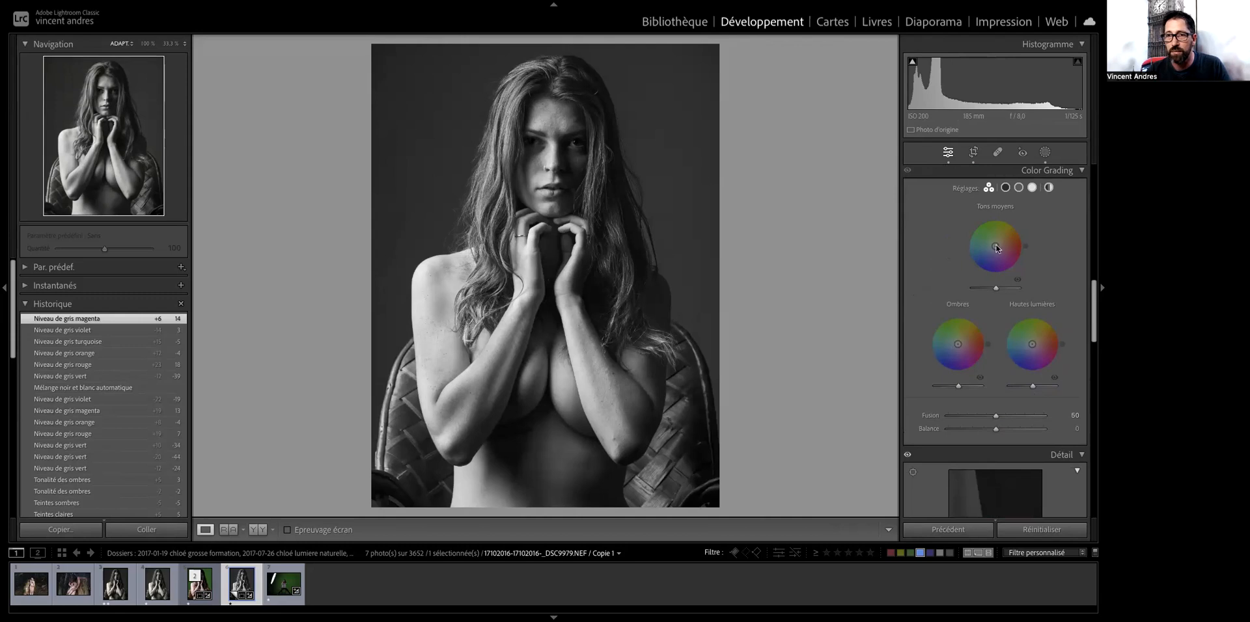
{"action": "mouse_move", "coordinate": [995, 246]}
{"action": "left_mouse_down"}
{"action": "mouse_move", "coordinate": [972, 265]}
{"action": "mouse_move", "coordinate": [995, 246]}
{"action": "left_mouse_up"}
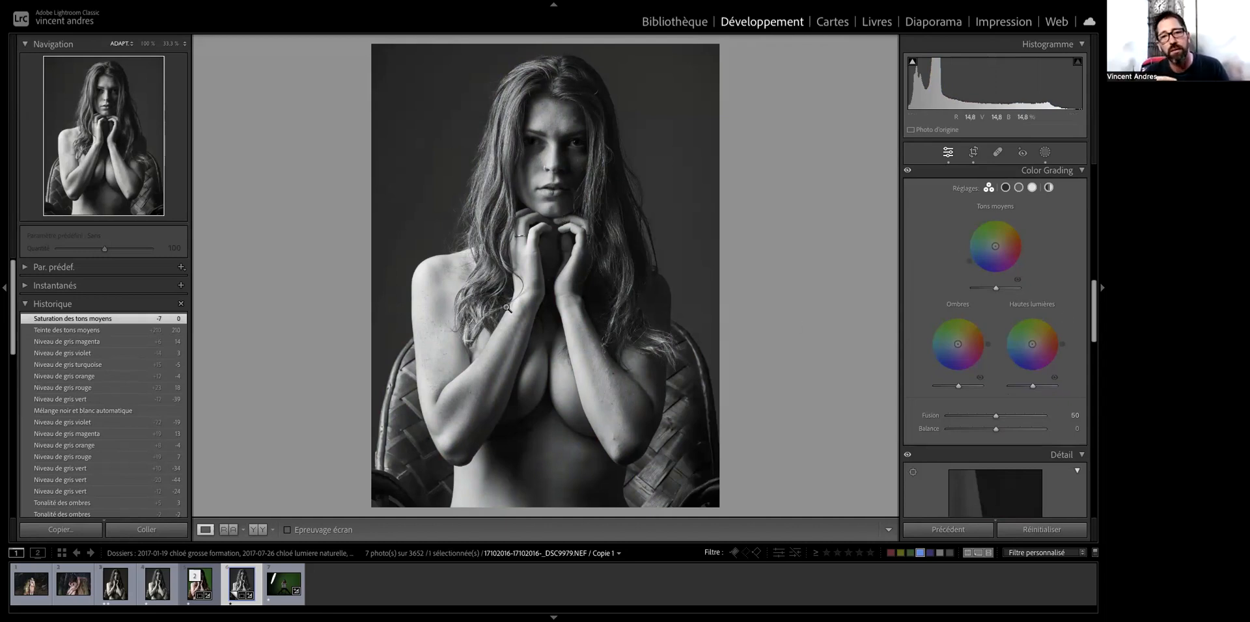
Step: Open the black-and-white virtual copy in Adobe Photoshop 2023 and duplicate the background layer
{"action": "right_click", "coordinate": [251, 592]}
{"action": "mouse_move", "coordinate": [297, 385]}
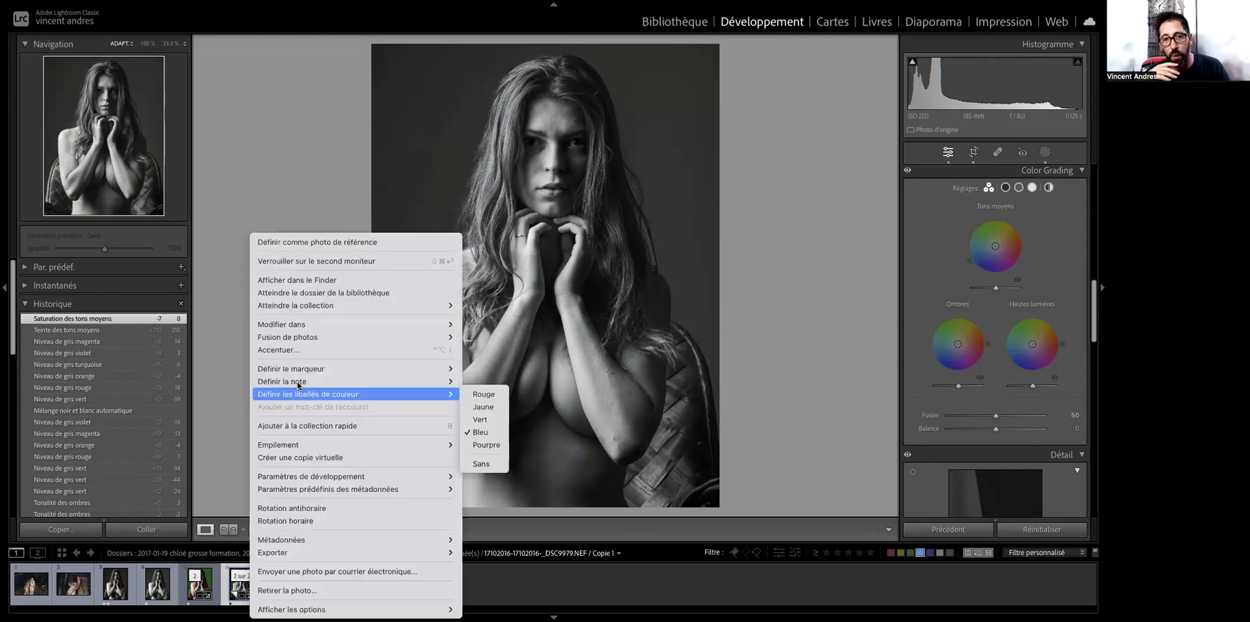
{"action": "mouse_move", "coordinate": [416, 326]}
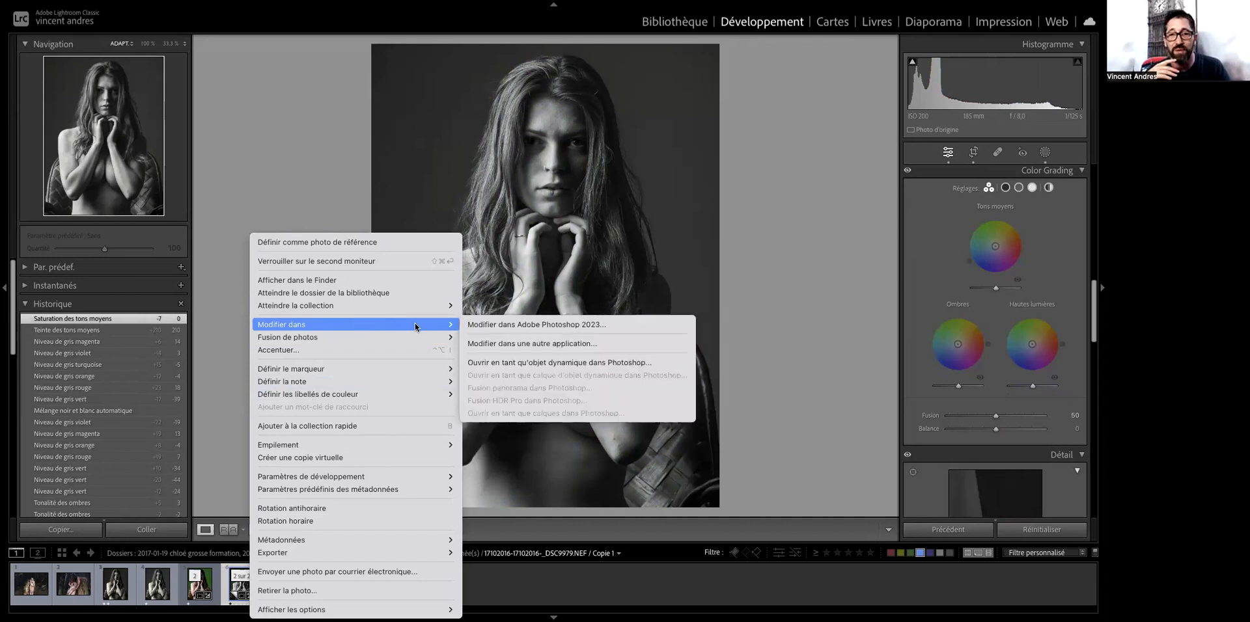
{"action": "left_click", "coordinate": [516, 324]}
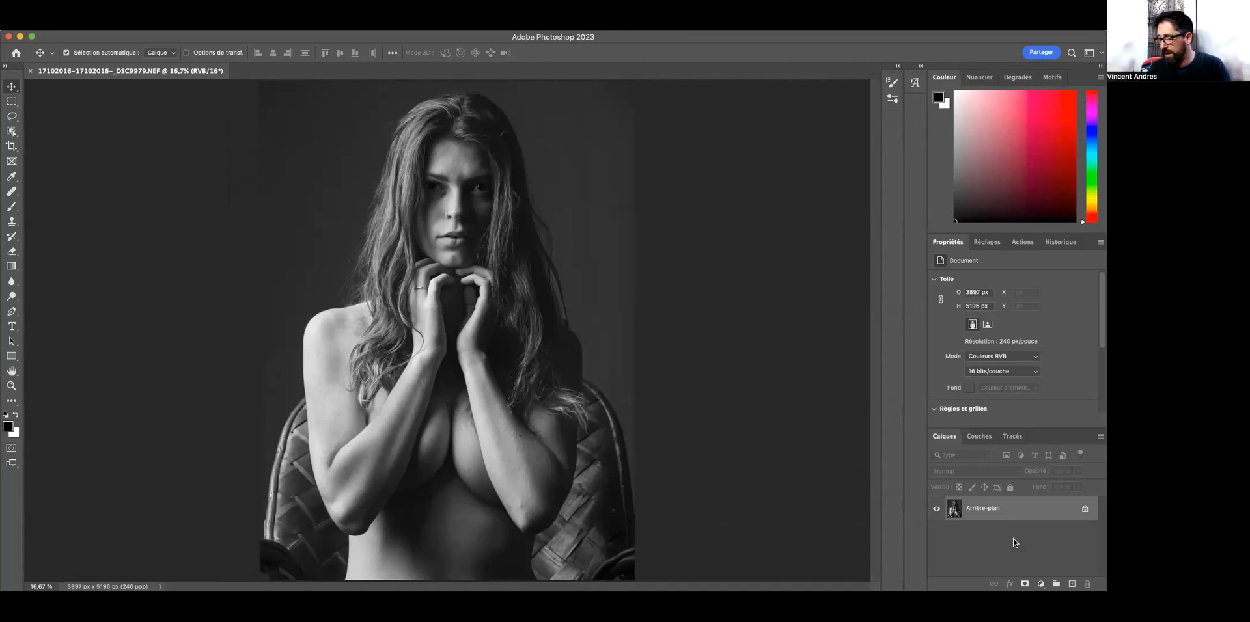
{"action": "key", "text": "super"}
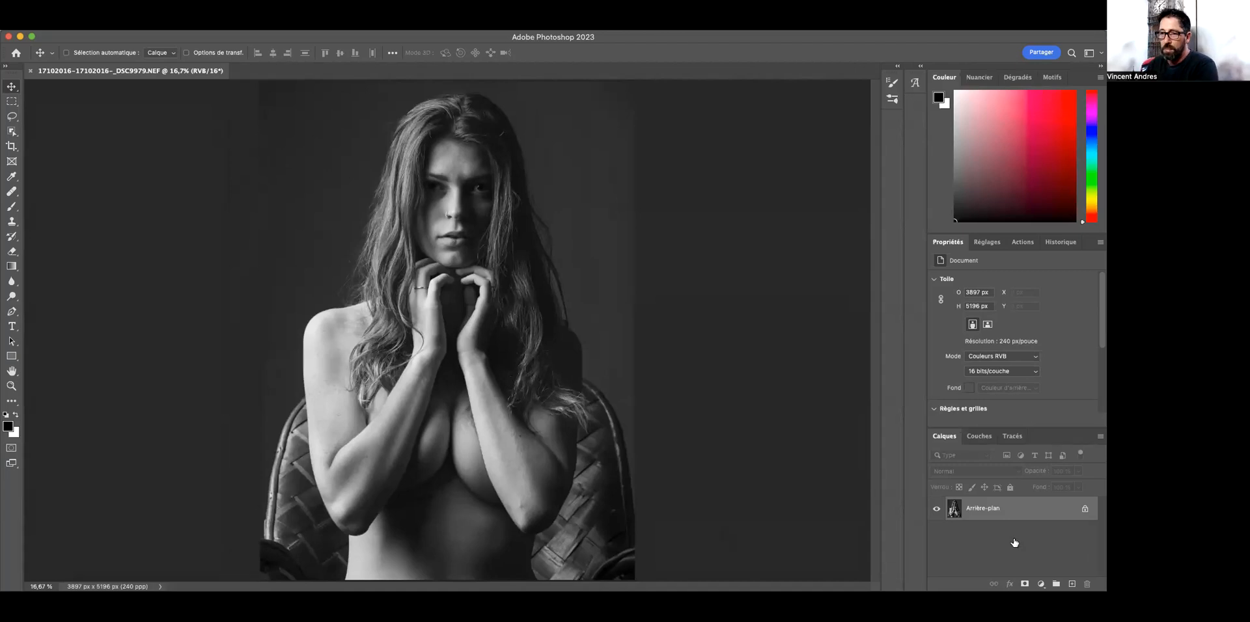
{"action": "key", "text": "super+j"}
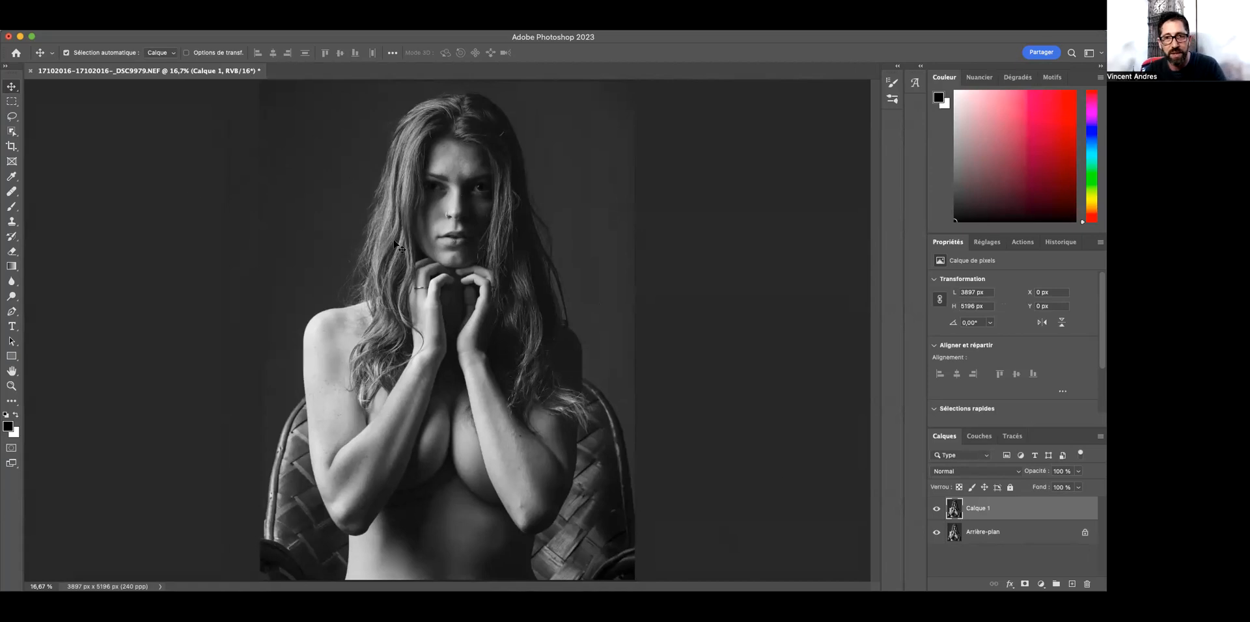
Step: Activate the Healing Brush and examine the skin from the hands down the forearm to the elbow at 100% magnification
{"action": "left_click", "coordinate": [12, 191]}
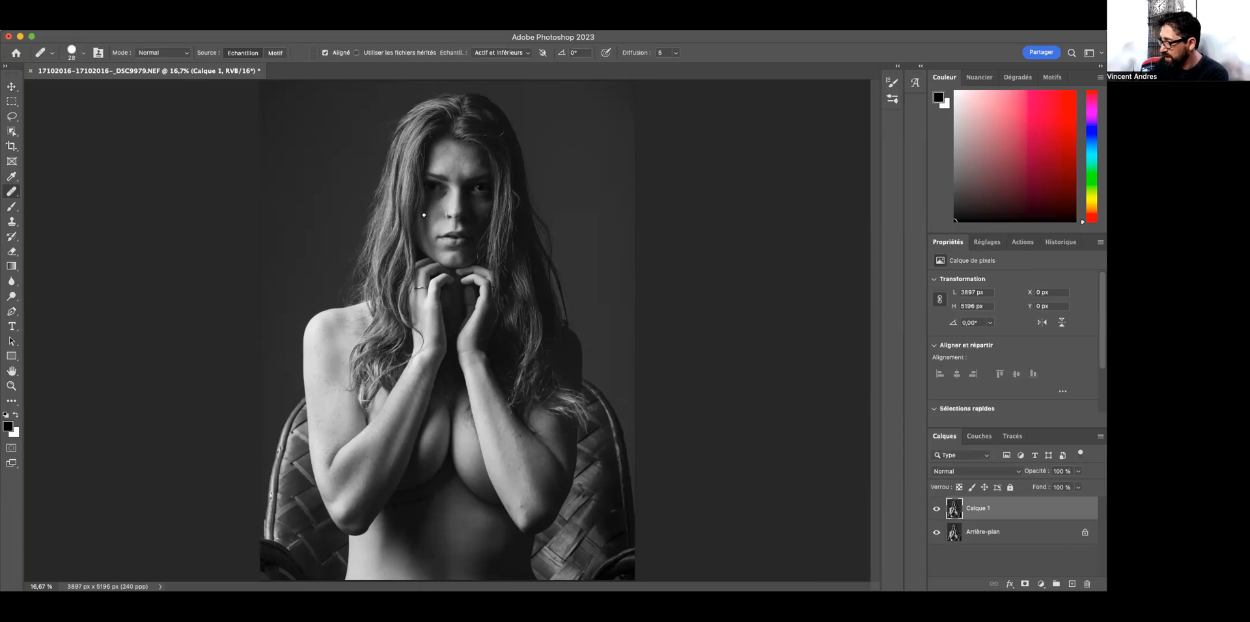
{"action": "key", "text": "super+plus"}
{"action": "key", "text": "super+plus"}
{"action": "key", "text": "super+plus"}
{"action": "key", "text": "super+plus"}
{"action": "key", "text": "super+plus"}
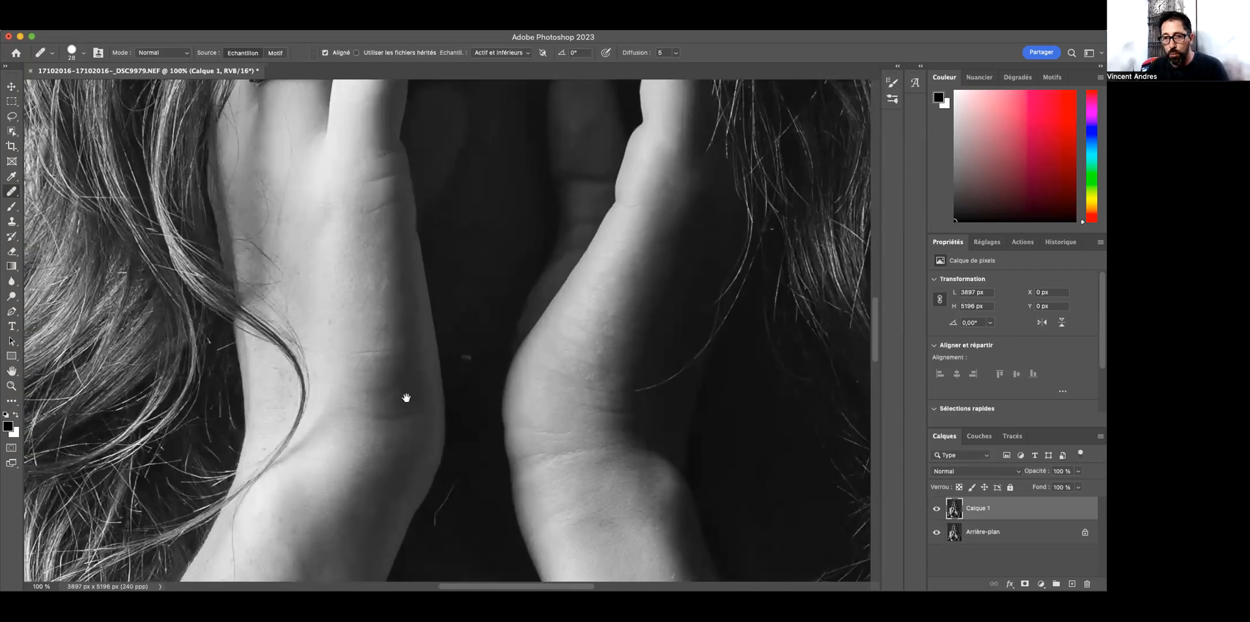
{"action": "left_click_drag", "start_coordinate": [550, 494], "coordinate": [482, 221]}
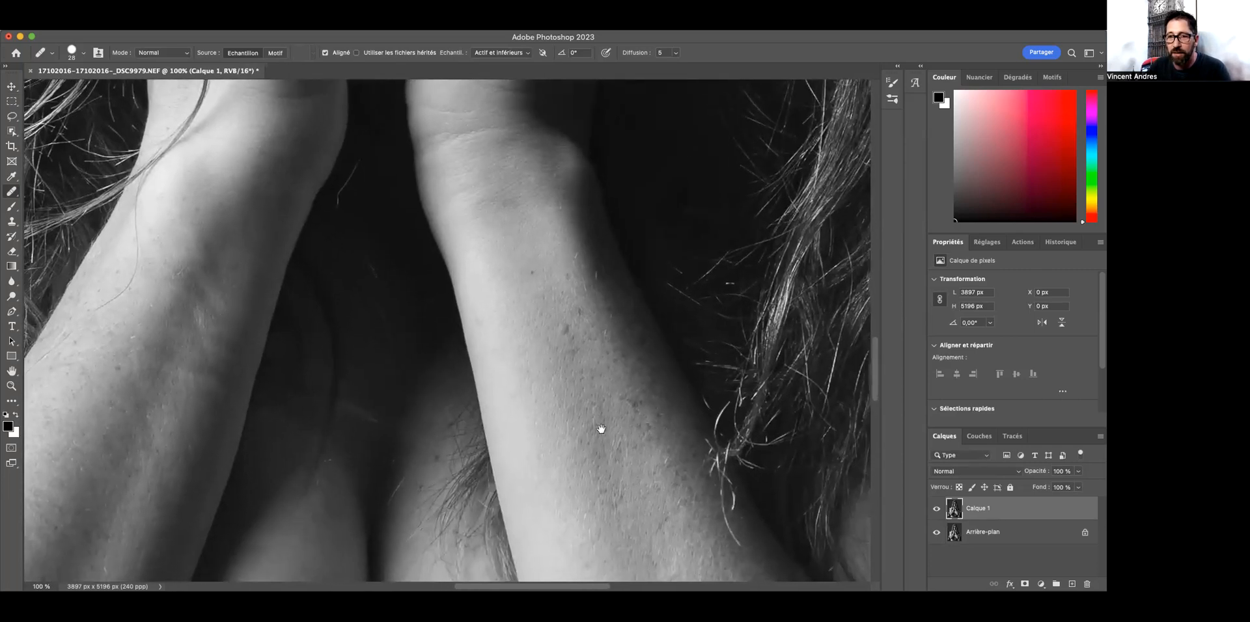
{"action": "left_click_drag", "start_coordinate": [599, 429], "coordinate": [555, 329]}
{"action": "mouse_move", "coordinate": [636, 427]}
{"action": "left_mouse_down"}
{"action": "mouse_move", "coordinate": [566, 326]}
{"action": "mouse_move", "coordinate": [537, 220]}
{"action": "left_mouse_up"}
{"action": "mouse_move", "coordinate": [538, 387]}
{"action": "left_mouse_down"}
{"action": "mouse_move", "coordinate": [541, 279]}
{"action": "mouse_move", "coordinate": [521, 232]}
{"action": "mouse_move", "coordinate": [536, 179]}
{"action": "left_mouse_up"}
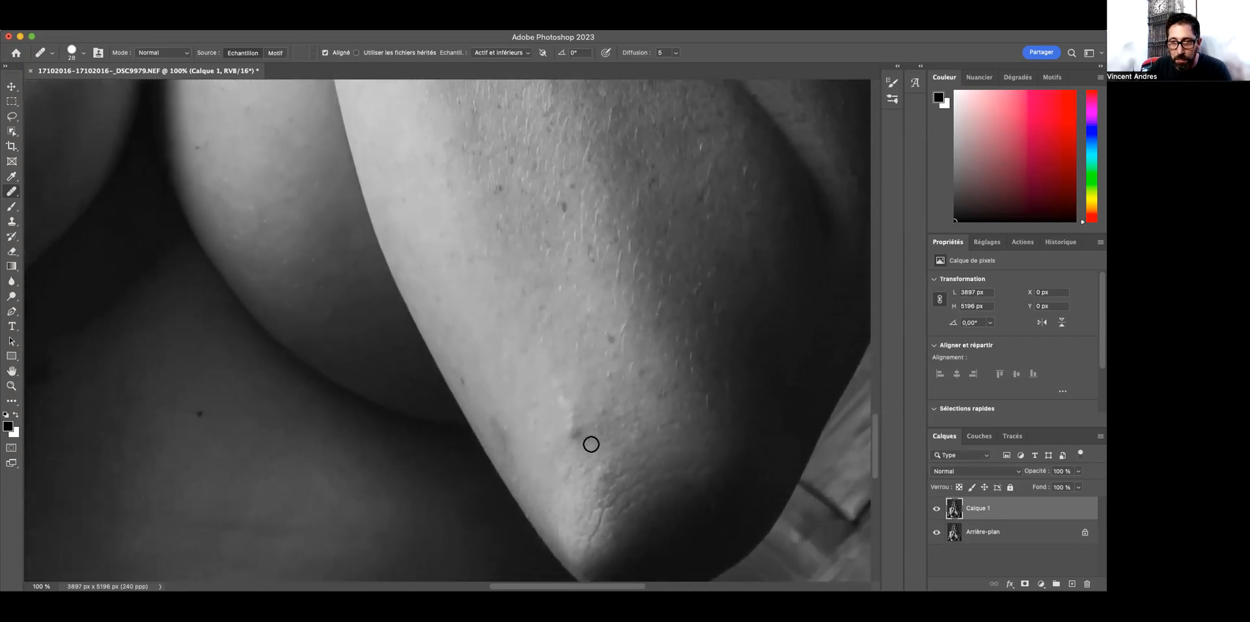
{"action": "left_click", "coordinate": [588, 441]}
{"action": "left_click", "coordinate": [558, 238]}
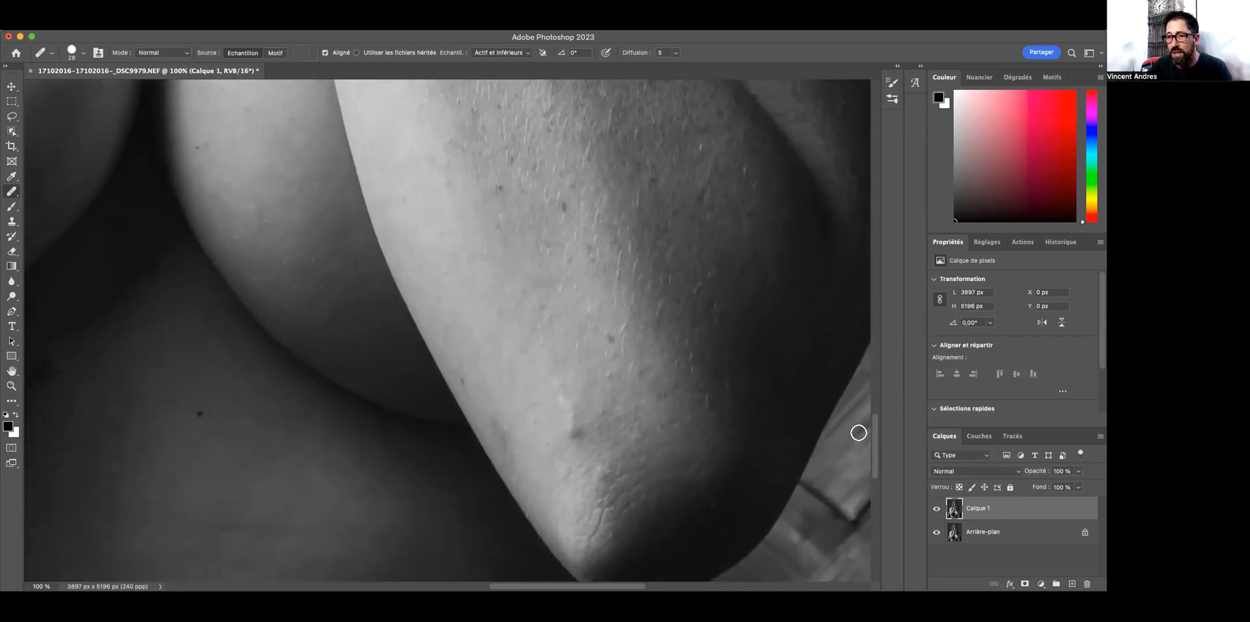
Step: Add a new empty layer, heal the dark blemishes around the elbow on it, and toggle its visibility to compare
{"action": "left_click", "coordinate": [1071, 584]}
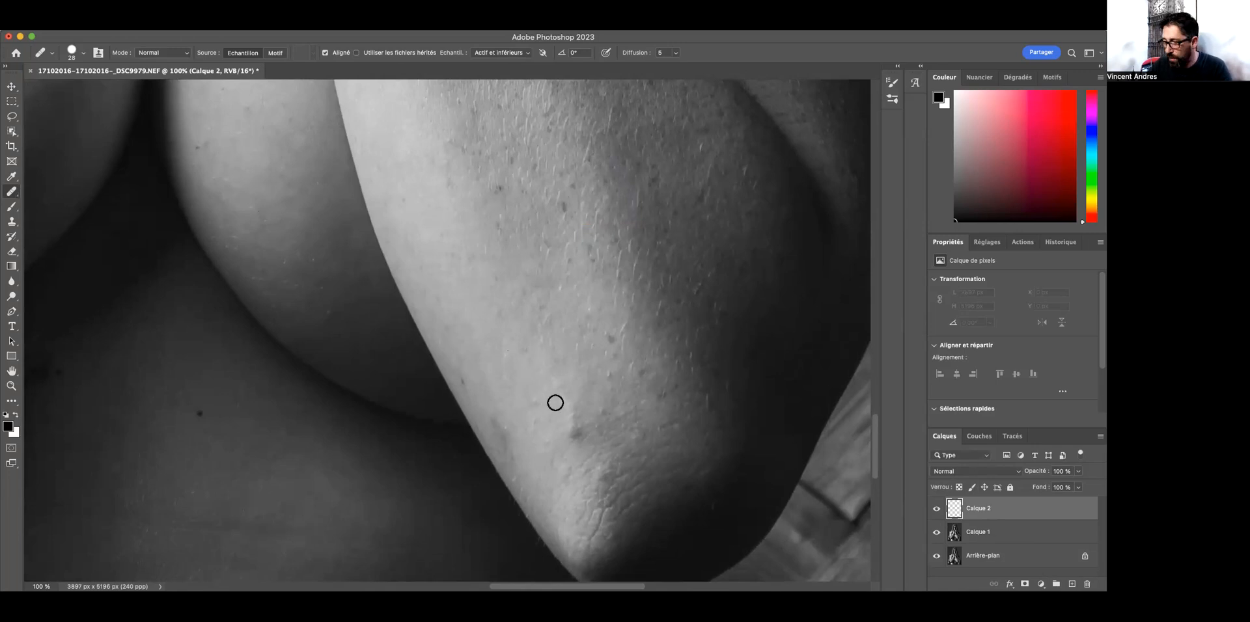
{"action": "left_click", "coordinate": [589, 381], "text": "alt"}
{"action": "mouse_move", "coordinate": [572, 426]}
{"action": "left_mouse_down"}
{"action": "mouse_move", "coordinate": [561, 393]}
{"action": "mouse_move", "coordinate": [587, 431]}
{"action": "mouse_move", "coordinate": [573, 441]}
{"action": "left_mouse_up"}
{"action": "left_click", "coordinate": [552, 427], "text": "alt"}
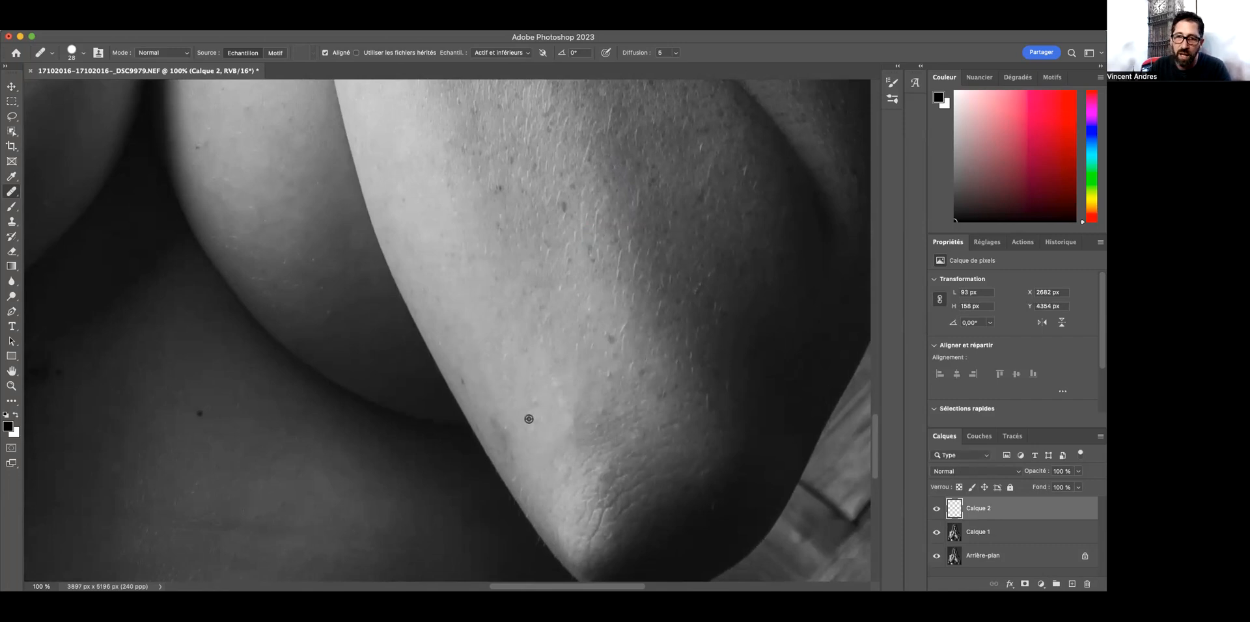
{"action": "left_click", "coordinate": [506, 410], "text": "alt"}
{"action": "left_click_drag", "start_coordinate": [529, 410], "coordinate": [546, 382]}
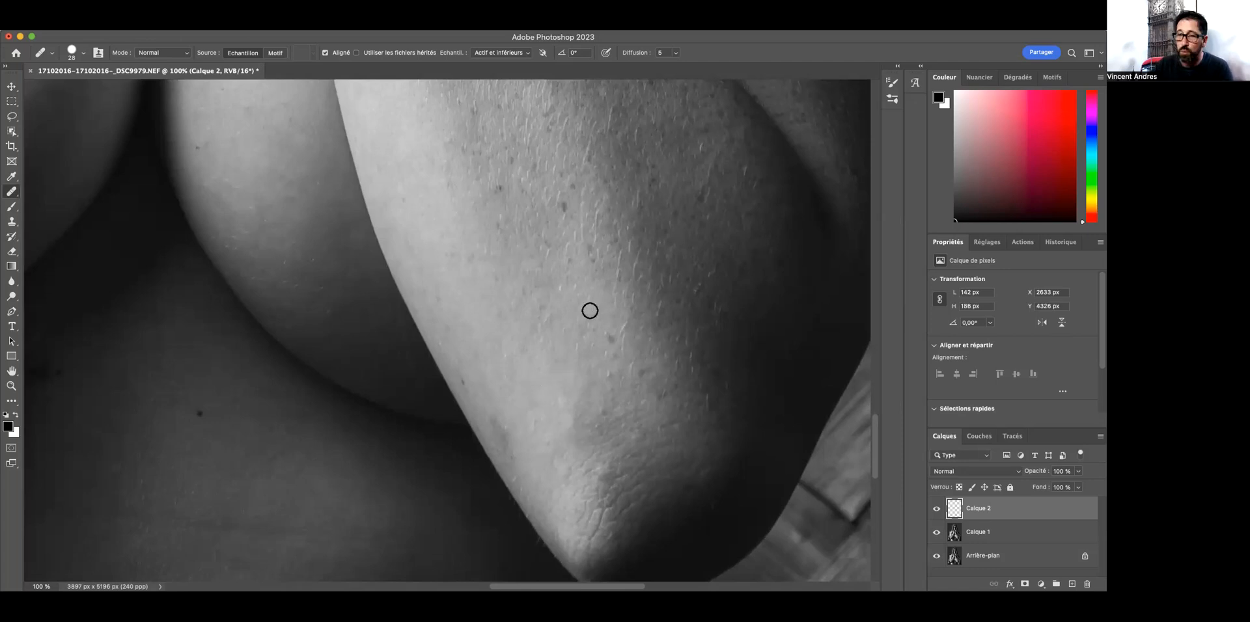
{"action": "left_click", "coordinate": [936, 511]}
{"action": "left_click", "coordinate": [935, 511]}
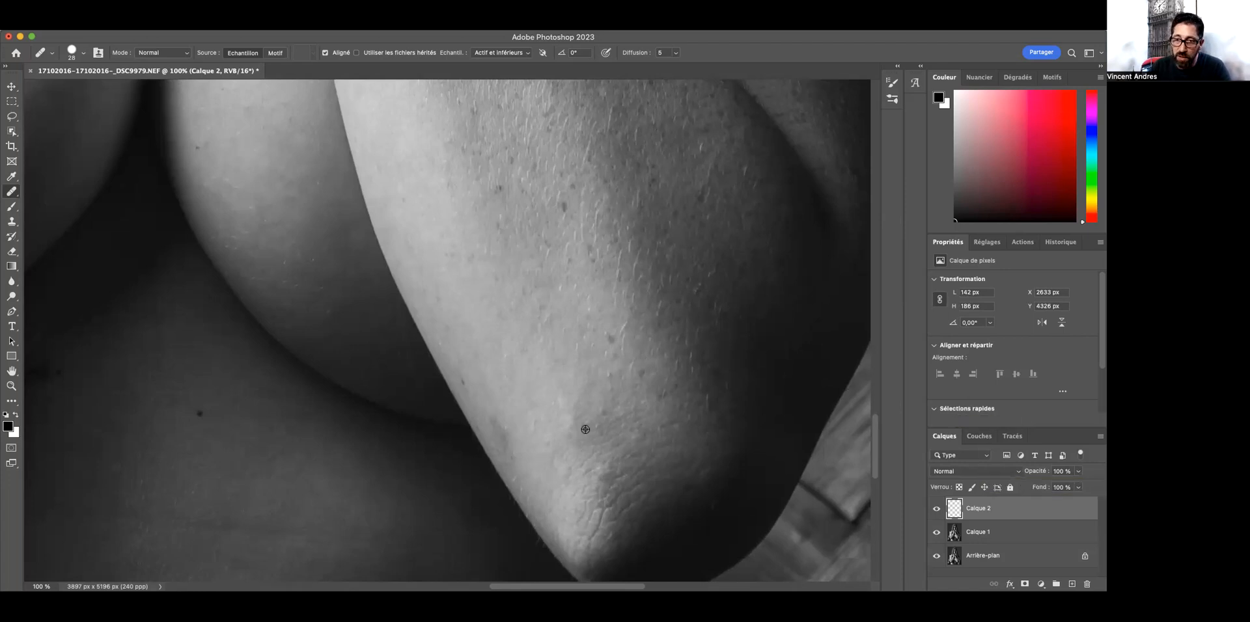
Step: Heal the small dark spots on the forearm just above the elbow using nearby clean skin
{"action": "left_click", "coordinate": [581, 362], "text": "alt"}
{"action": "left_click", "coordinate": [612, 341]}
{"action": "left_click_drag", "start_coordinate": [531, 268], "coordinate": [559, 339]}
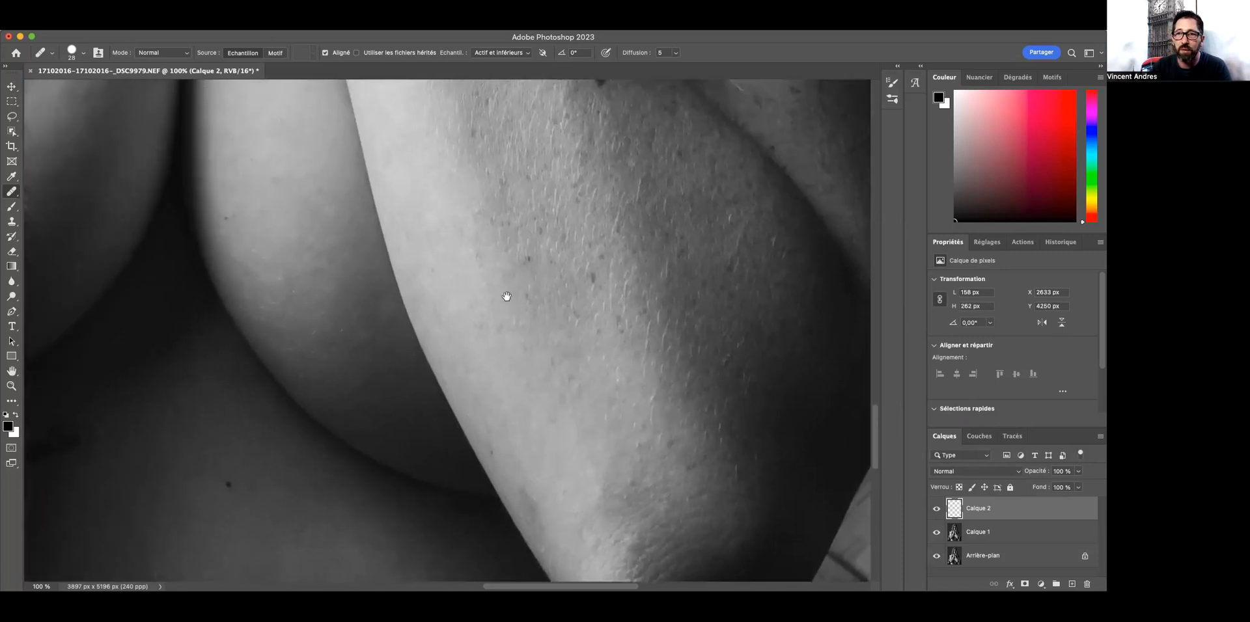
Step: Heal the dark spot on the chin below the lips on the retouching layer
{"action": "left_click_drag", "start_coordinate": [506, 297], "coordinate": [466, 335]}
{"action": "left_click_drag", "start_coordinate": [456, 195], "coordinate": [585, 443]}
{"action": "left_click_drag", "start_coordinate": [533, 248], "coordinate": [500, 247]}
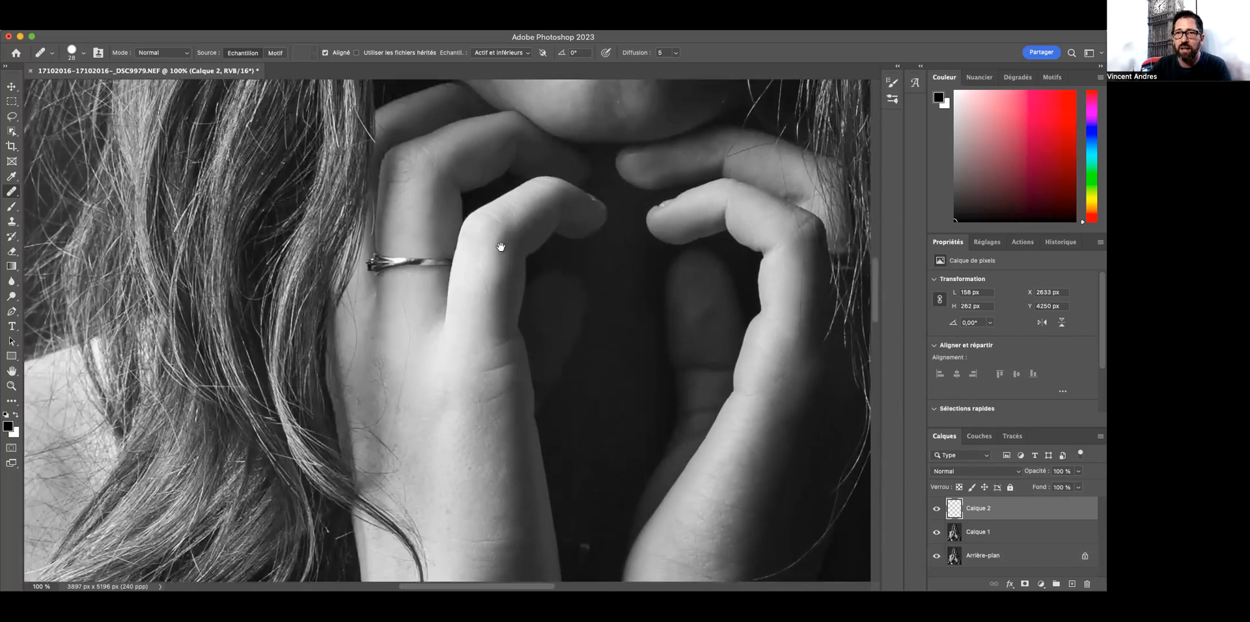
{"action": "scroll", "coordinate": [501, 247], "scroll_direction": "up", "scroll_amount": 10}
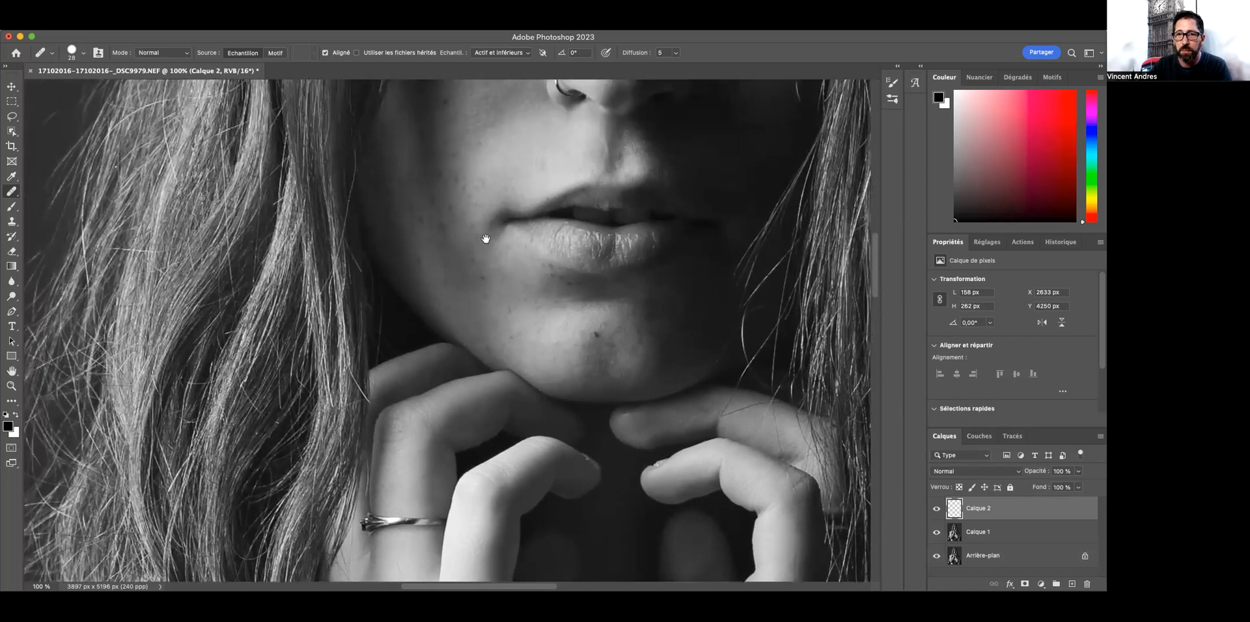
{"action": "left_click_drag", "start_coordinate": [475, 228], "coordinate": [458, 215]}
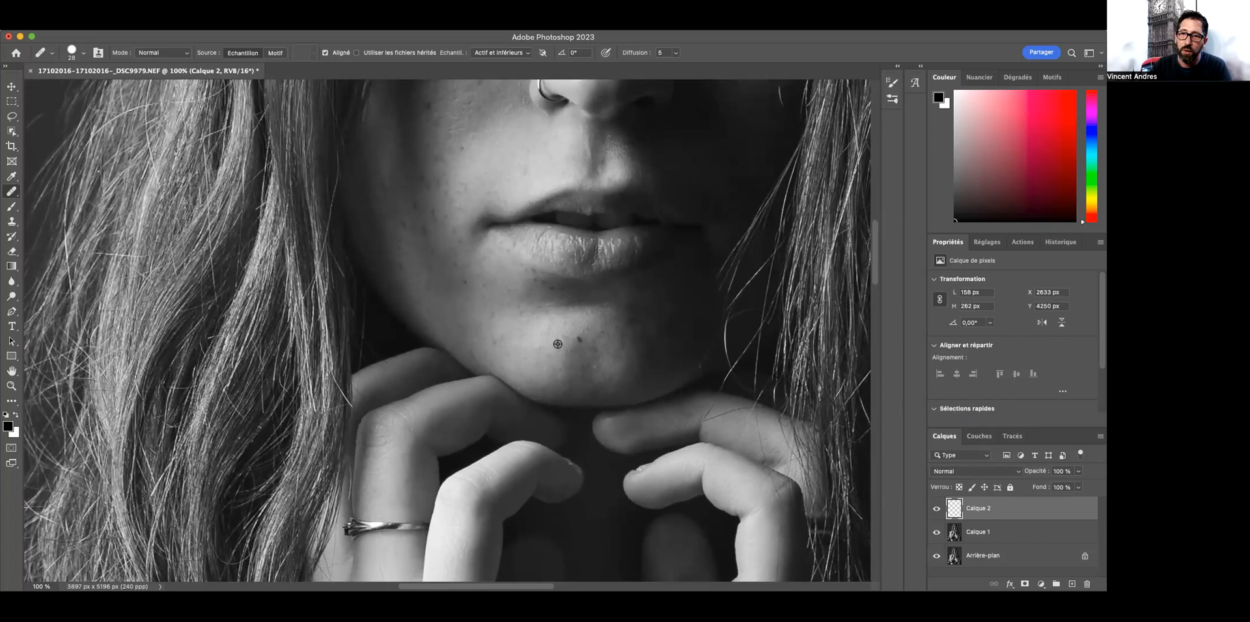
{"action": "scroll", "coordinate": [530, 324], "scroll_direction": "up", "scroll_amount": 5}
{"action": "scroll", "coordinate": [506, 294], "scroll_direction": "up", "scroll_amount": 6}
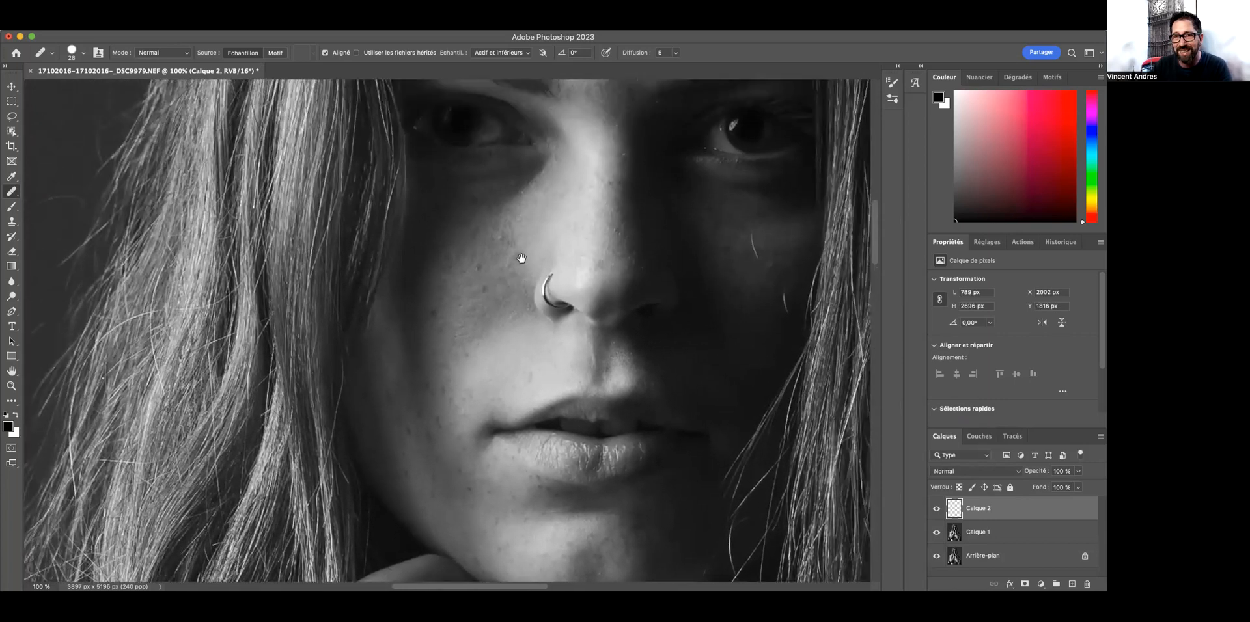
Step: Heal the raised blemishes on the lower forehead above the shadowed eyebrow and toggle layer Calque 2 to compare
{"action": "scroll", "coordinate": [581, 300], "scroll_direction": "up", "scroll_amount": 5}
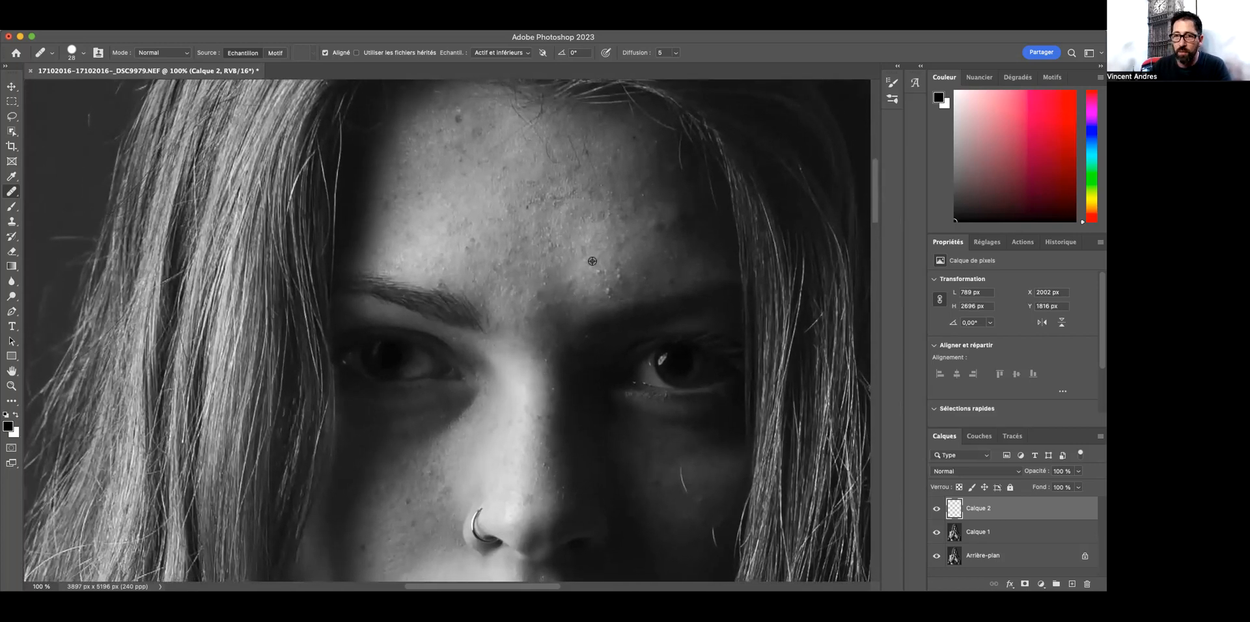
{"action": "left_click", "coordinate": [603, 254], "text": "alt"}
{"action": "left_click", "coordinate": [609, 293]}
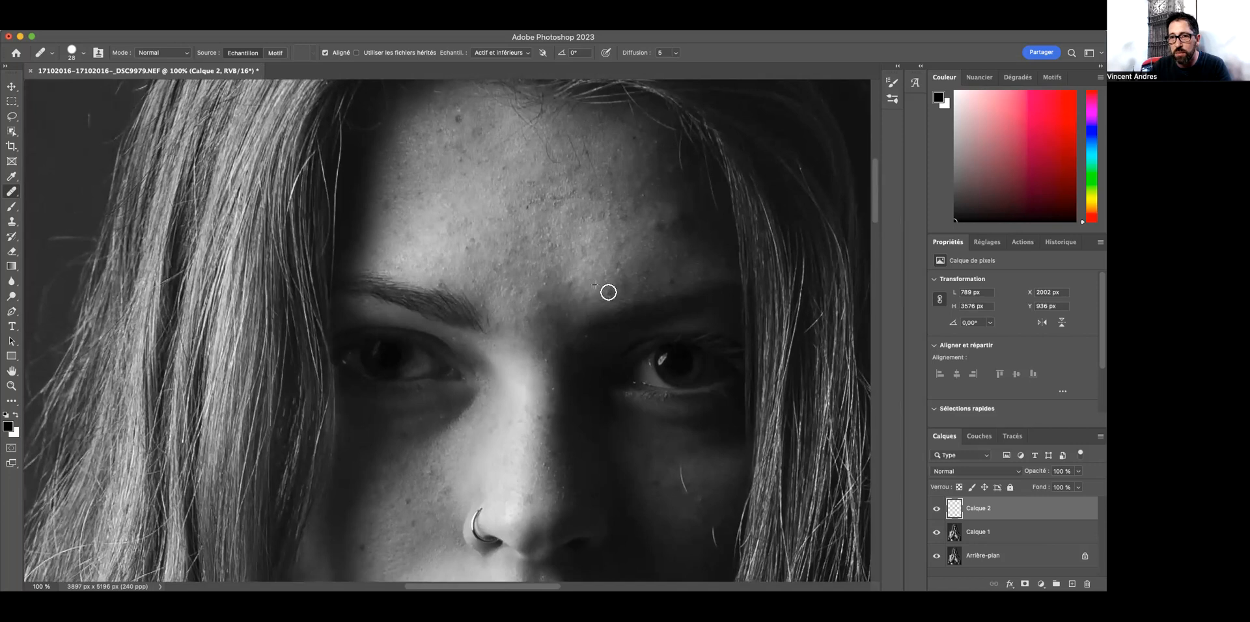
{"action": "left_click", "coordinate": [615, 267]}
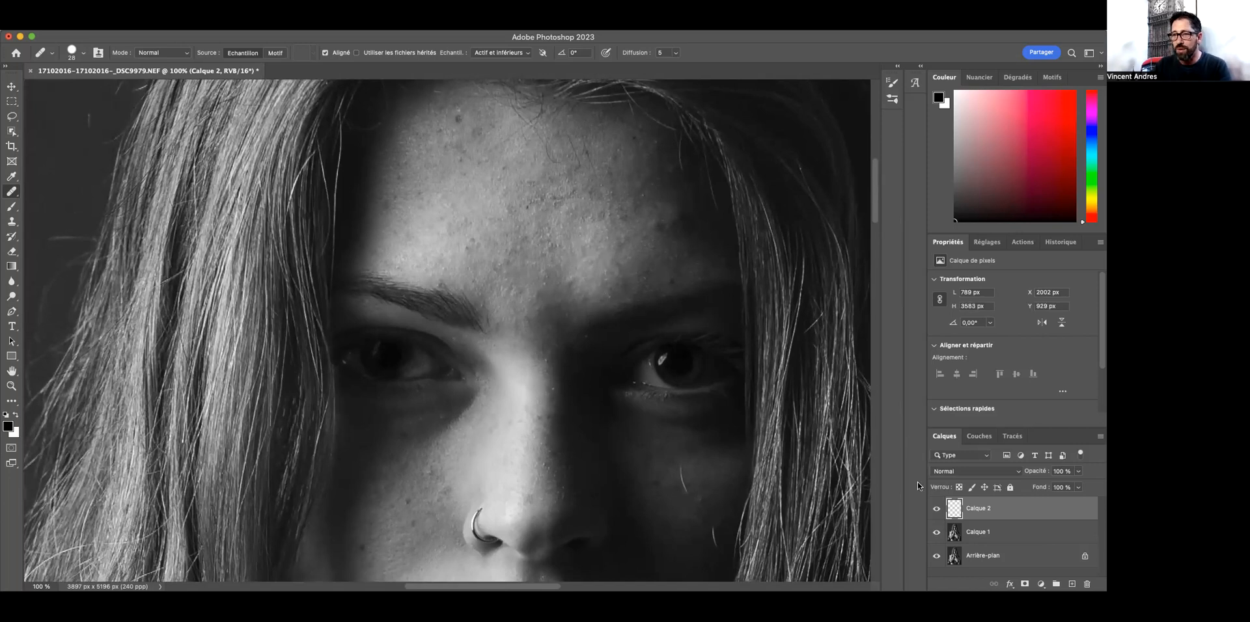
{"action": "left_click", "coordinate": [936, 509]}
{"action": "left_click", "coordinate": [935, 509]}
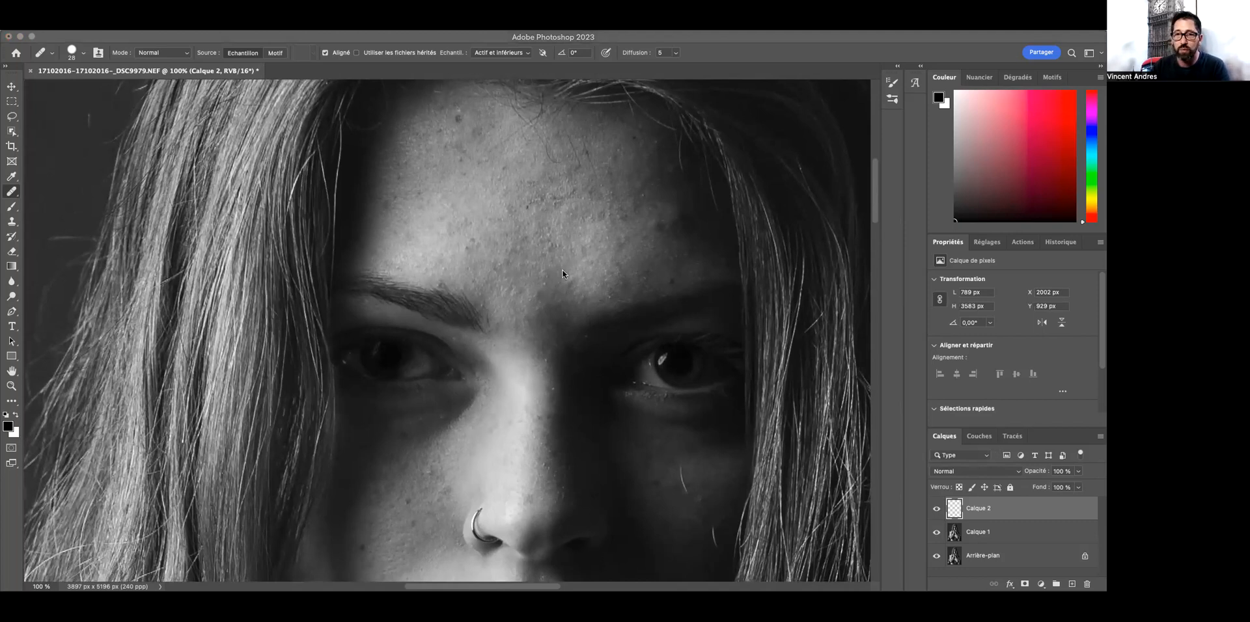
Step: Heal the remaining spots at the centre of the forehead and near the hairline
{"action": "left_click", "coordinate": [502, 214]}
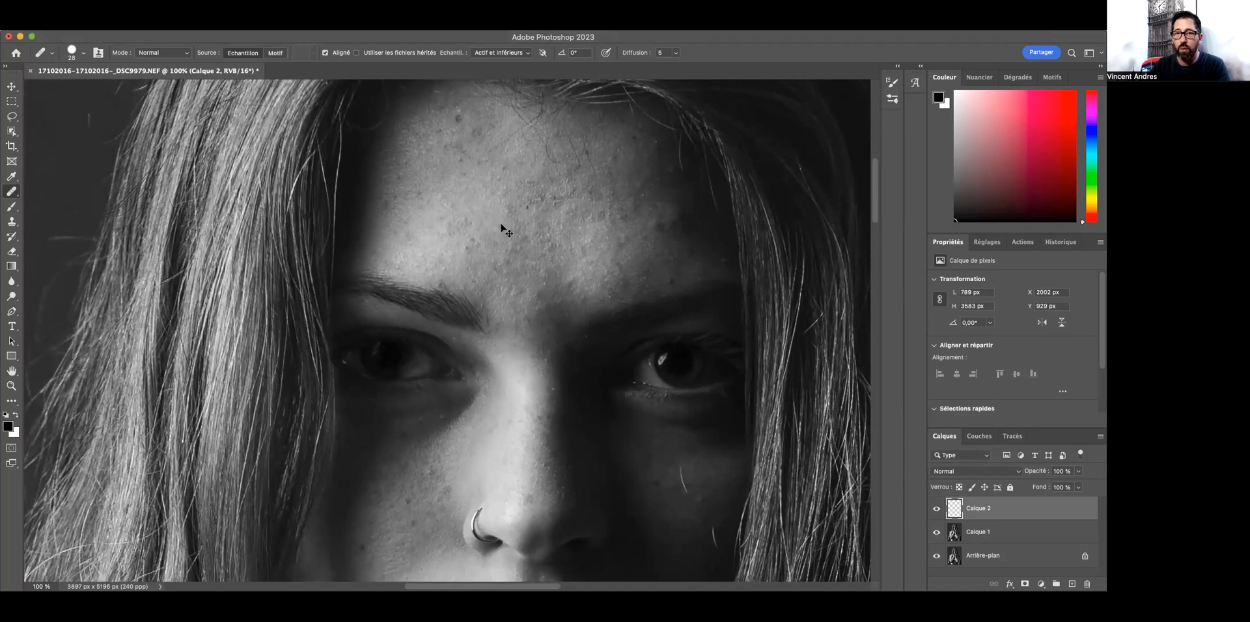
{"action": "left_click", "coordinate": [520, 204], "text": "alt"}
{"action": "left_click", "coordinate": [526, 207]}
{"action": "left_click", "coordinate": [468, 128], "text": "alt"}
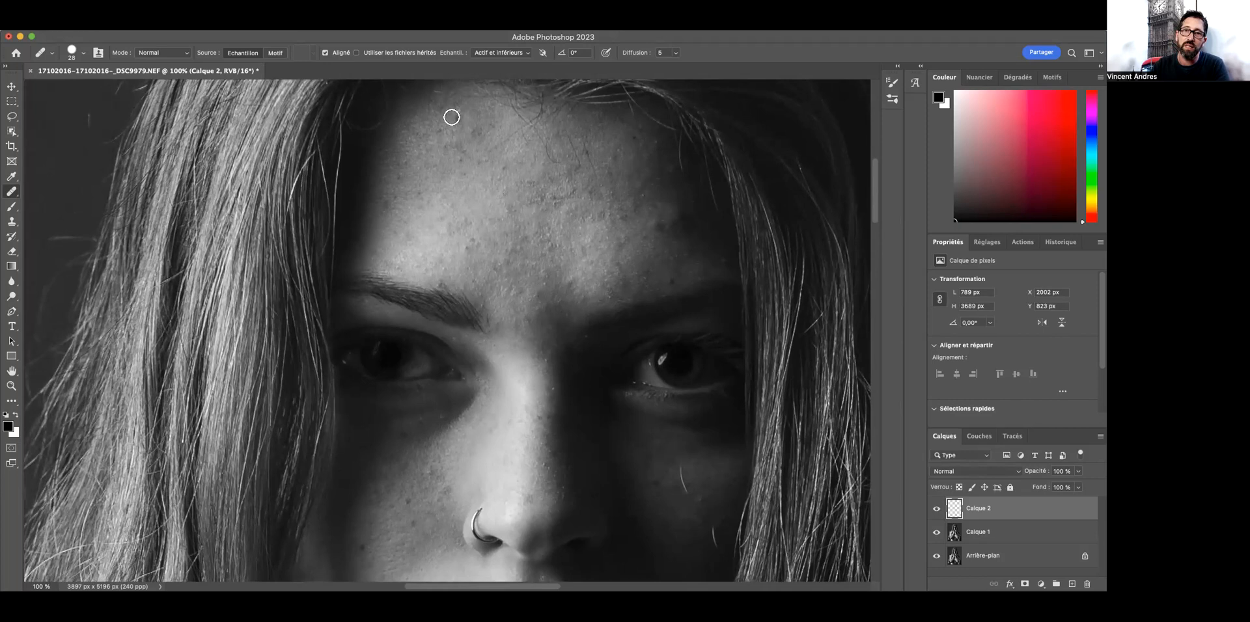
{"action": "left_click", "coordinate": [461, 141]}
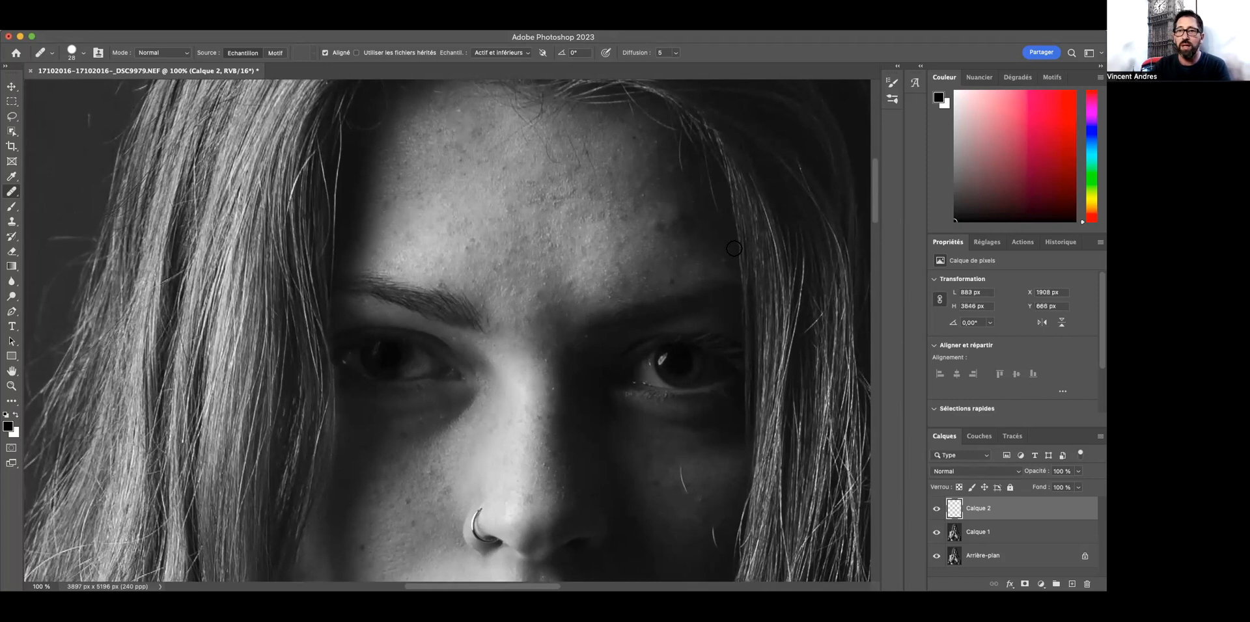
Step: Compare the whole portrait with and without the retouching on layer Calque 2
{"action": "key", "text": "super+minus"}
{"action": "key", "text": "super+minus"}
{"action": "key", "text": "super+minus"}
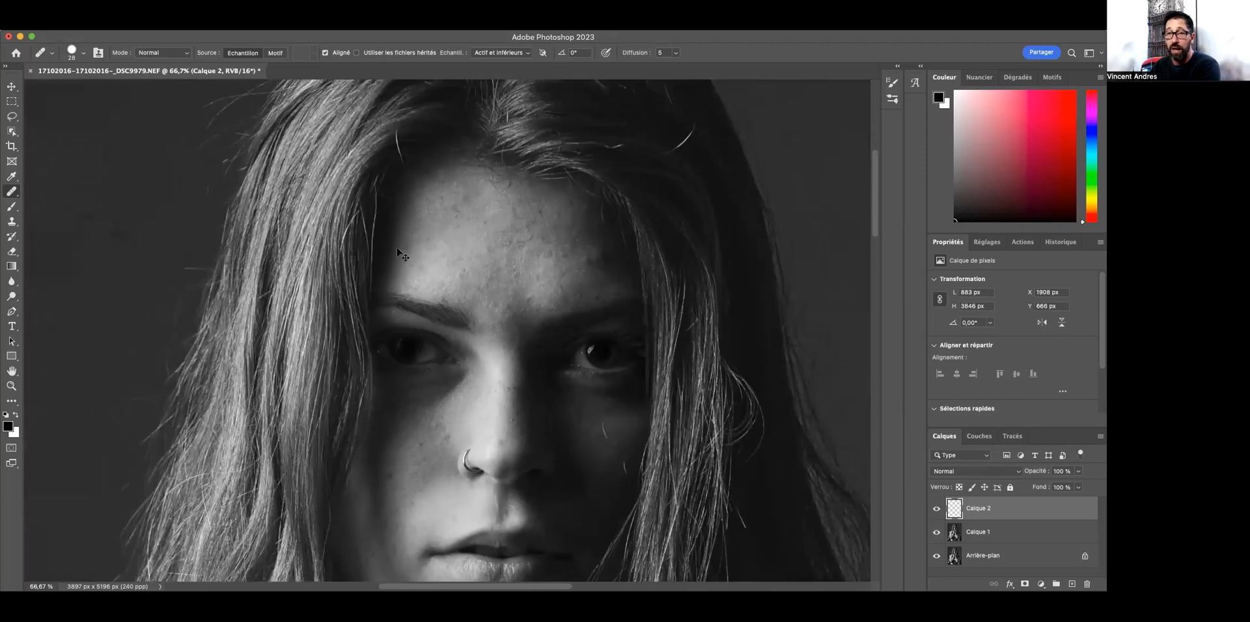
{"action": "key", "text": "super+minus"}
{"action": "key", "text": "super+minus"}
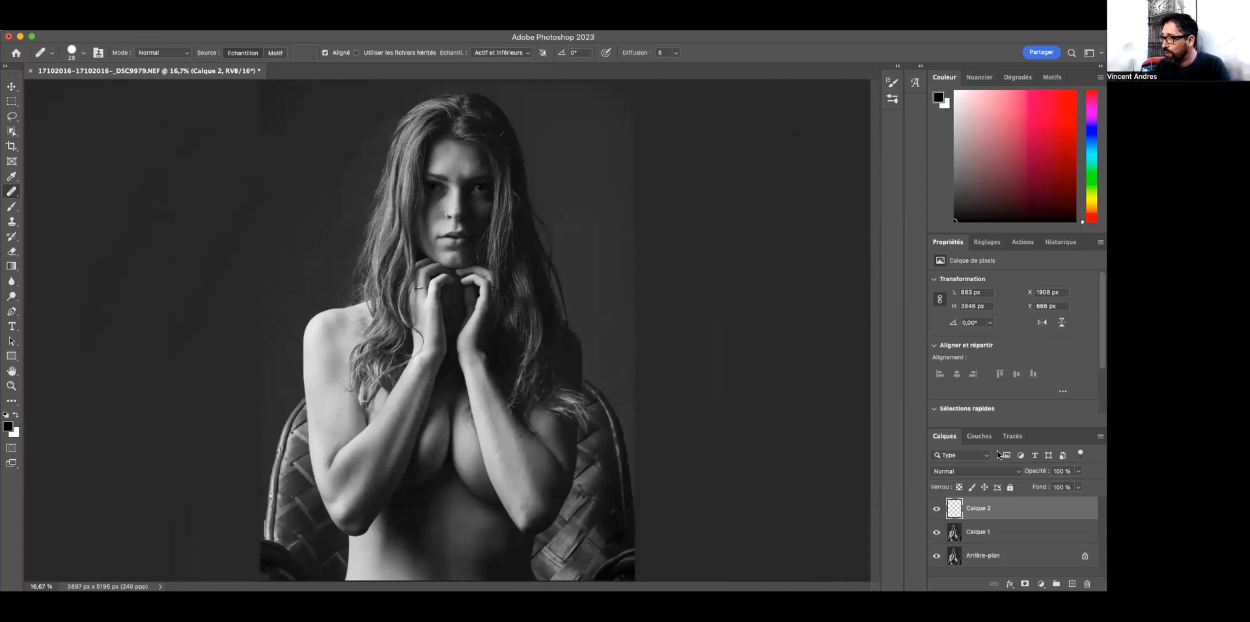
{"action": "left_click", "coordinate": [936, 509]}
{"action": "left_click", "coordinate": [936, 509]}
{"action": "left_click", "coordinate": [936, 509]}
{"action": "left_click", "coordinate": [936, 509]}
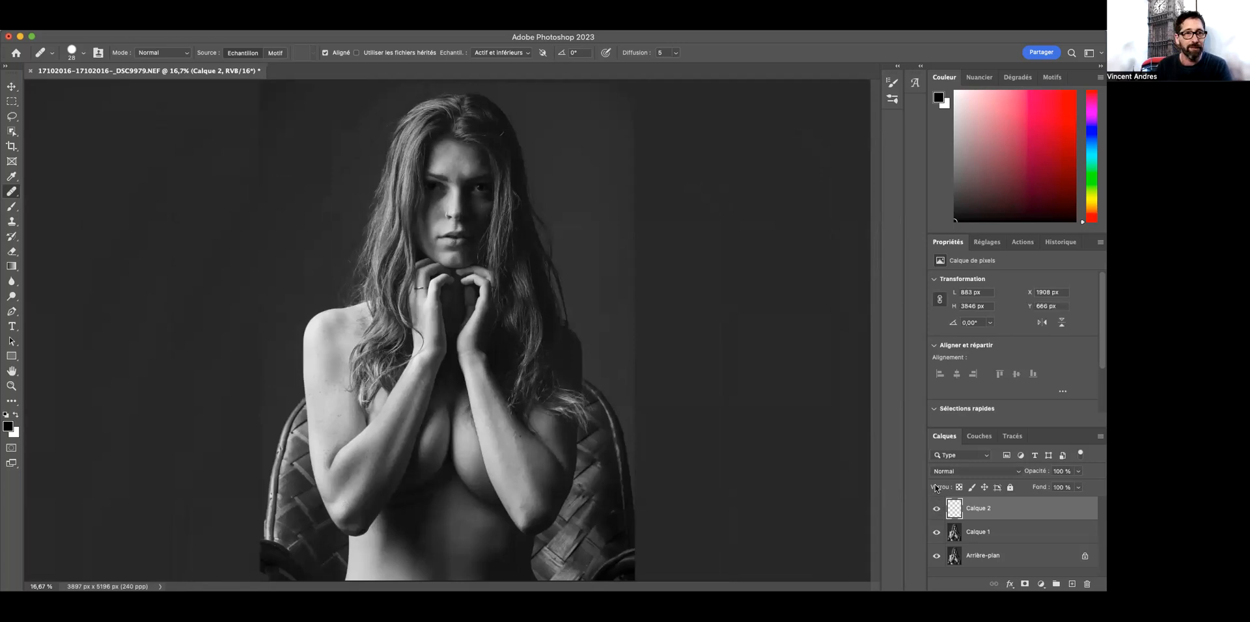